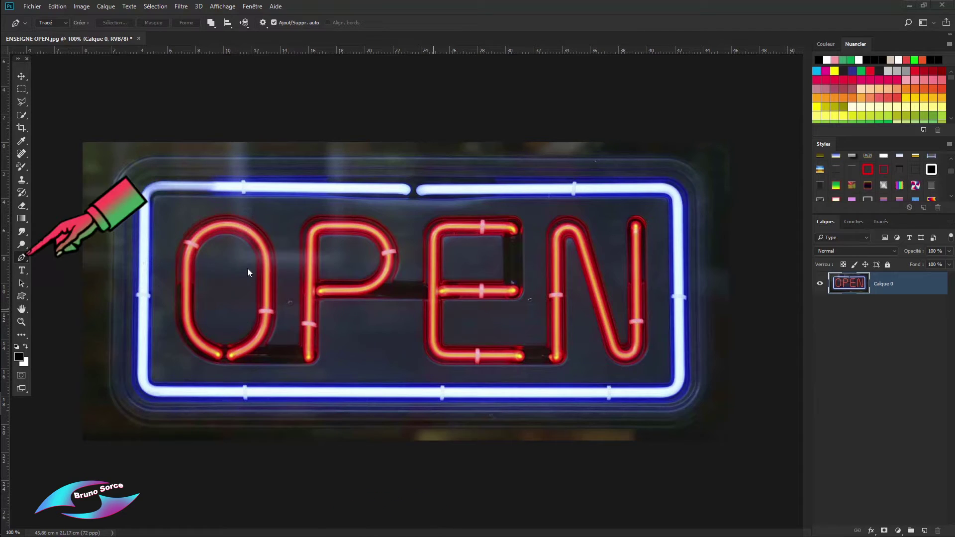
Trace a closed path along the outer edge of the OPEN sign with the Pen tool in Tracé mode.
{"action": "right_click", "coordinate": [22, 259]}
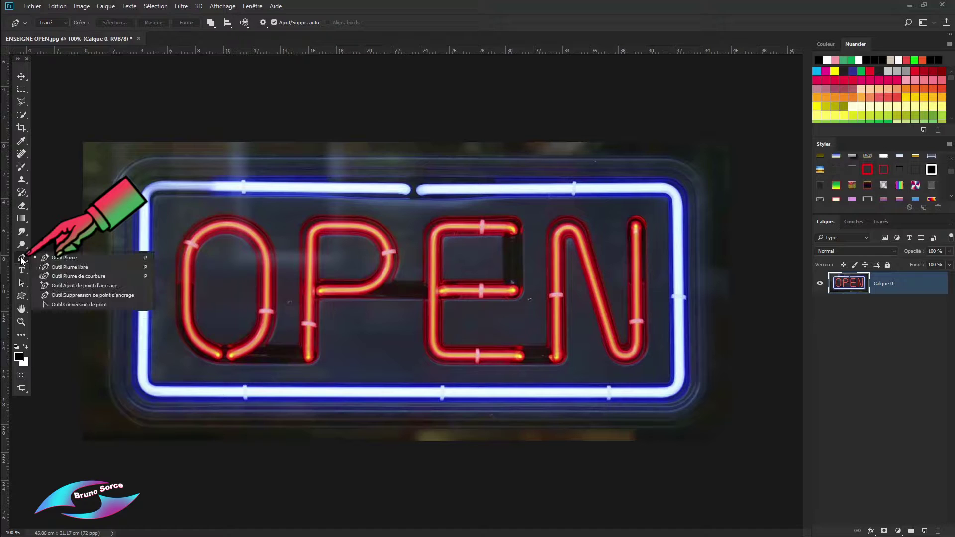
{"action": "left_click", "coordinate": [62, 257]}
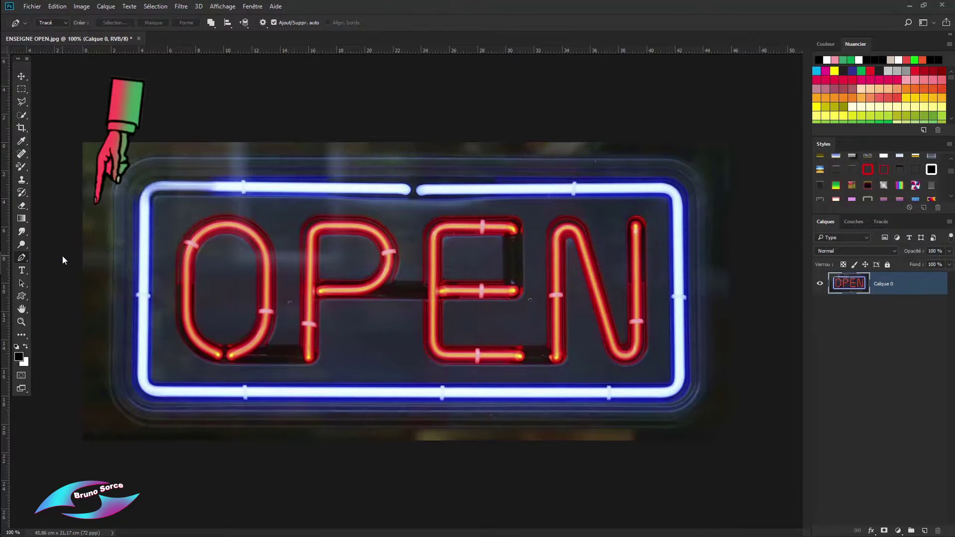
{"action": "left_click", "coordinate": [51, 22]}
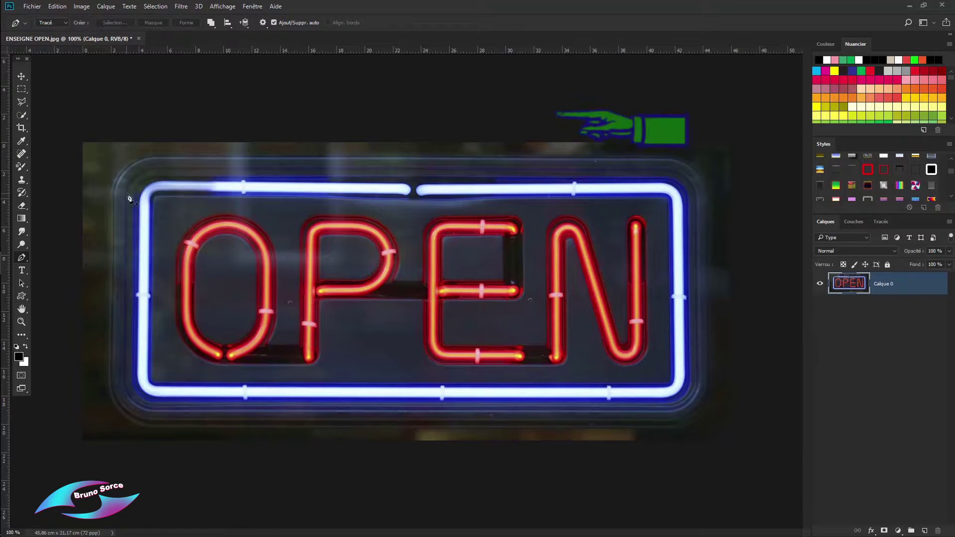
{"action": "left_click", "coordinate": [152, 157]}
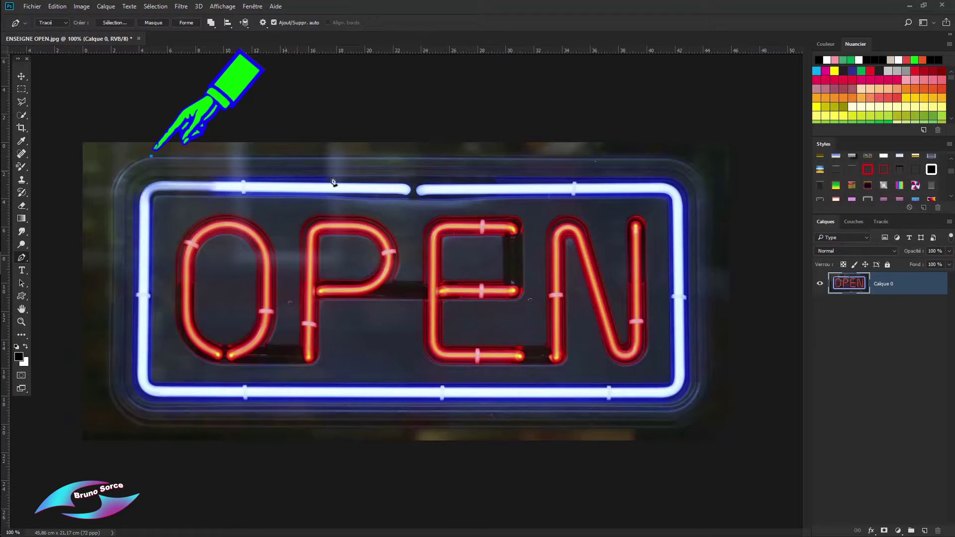
{"action": "left_click", "coordinate": [666, 157]}
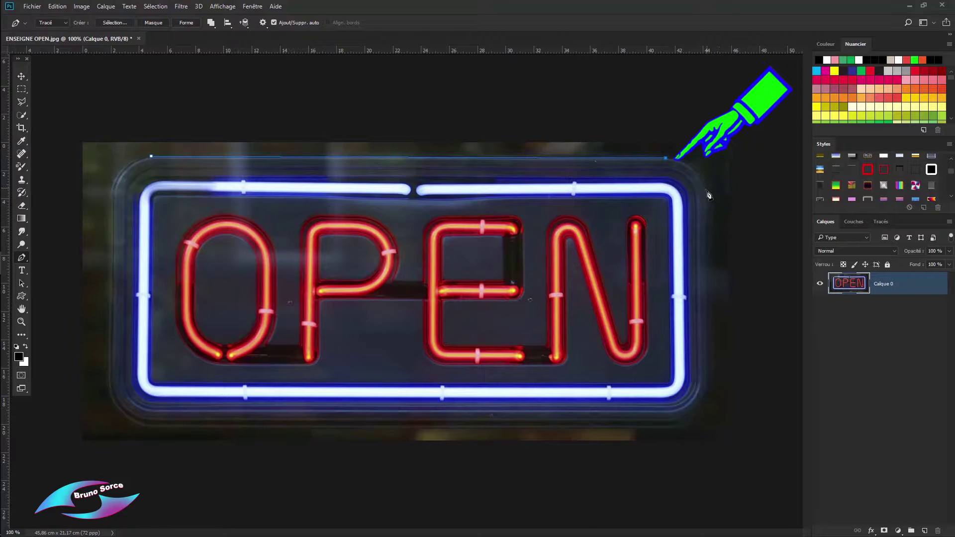
{"action": "left_click_drag", "start_coordinate": [707, 199], "coordinate": [709, 241]}
{"action": "left_click", "coordinate": [710, 387]}
{"action": "left_click_drag", "start_coordinate": [669, 421], "coordinate": [638, 423]}
{"action": "left_click", "coordinate": [144, 421]}
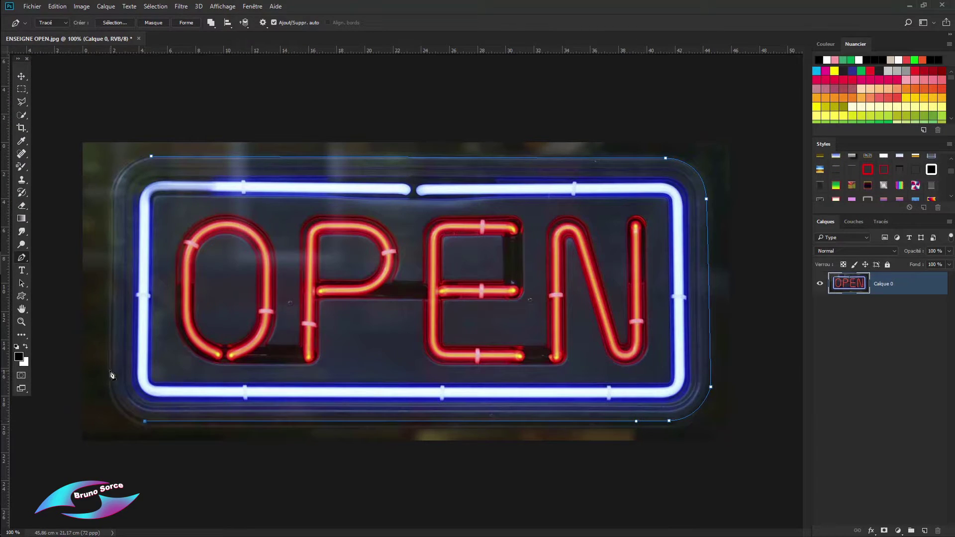
{"action": "left_click_drag", "start_coordinate": [109, 370], "coordinate": [112, 325]}
{"action": "left_click", "coordinate": [112, 193]}
{"action": "left_click_drag", "start_coordinate": [183, 159], "coordinate": [183, 159]}
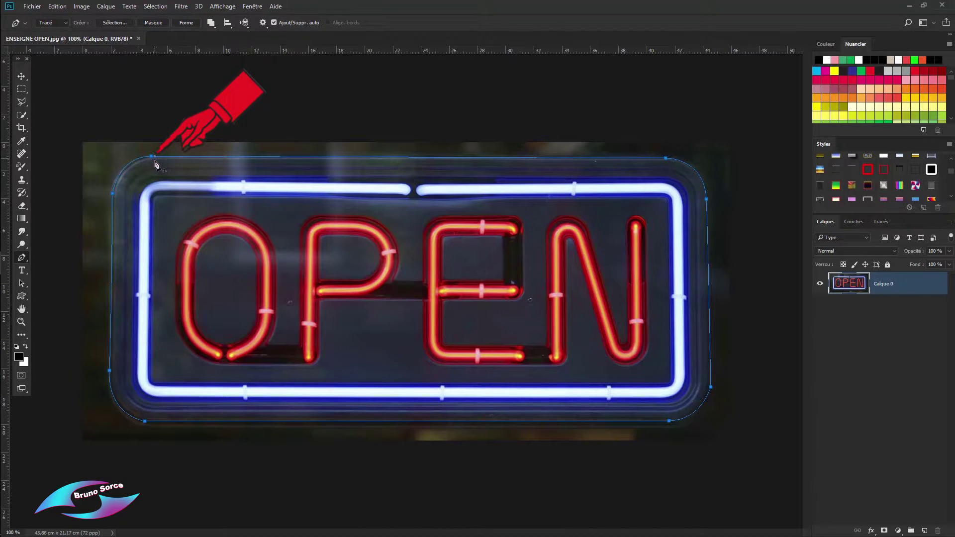
Convert the outer path into a new anti-aliased selection with a feather radius of 0 pixels.
{"action": "right_click", "coordinate": [280, 259]}
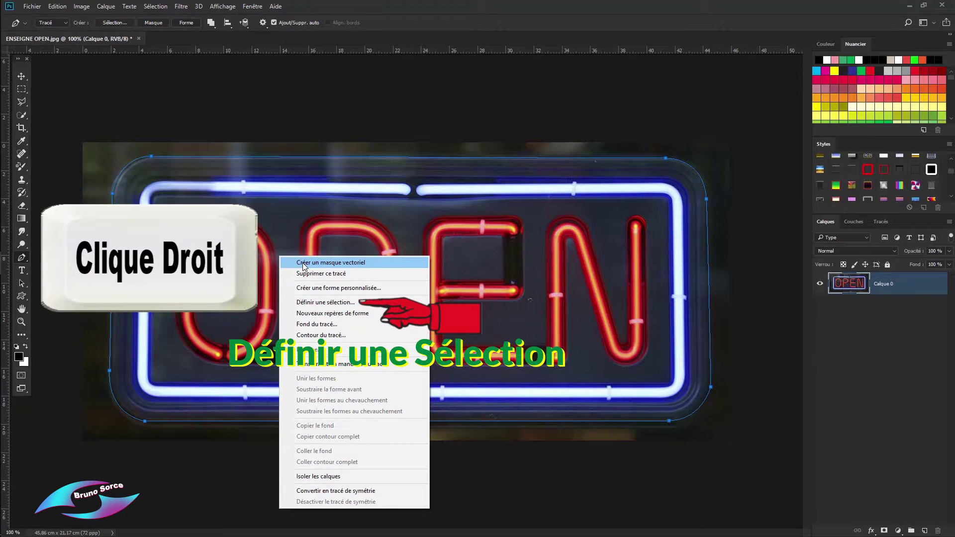
{"action": "left_click", "coordinate": [309, 303]}
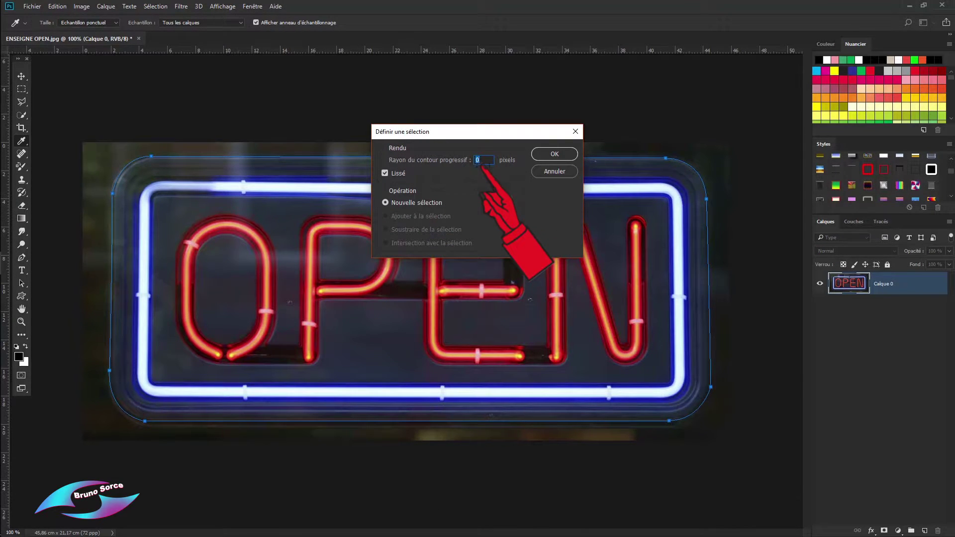
{"action": "left_click", "coordinate": [555, 154]}
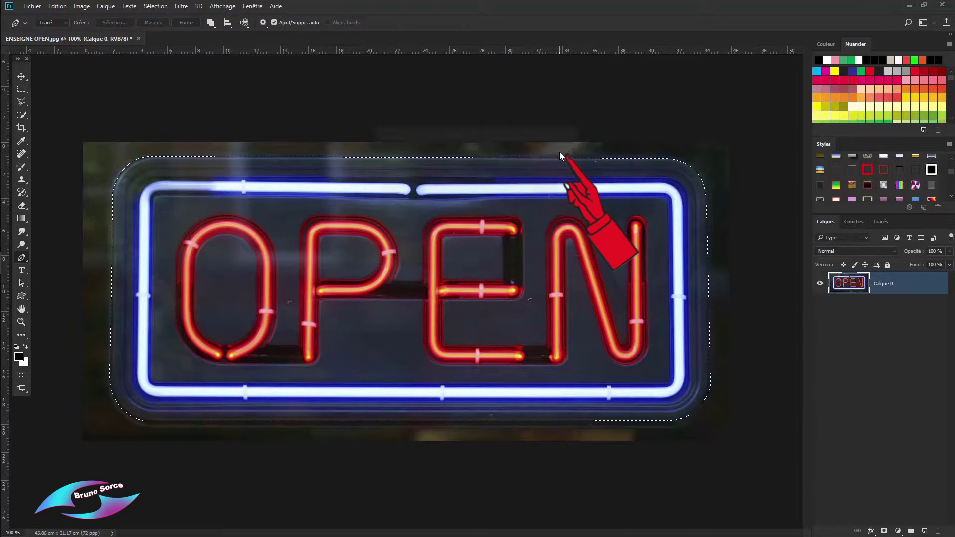
{"action": "key", "text": "p"}
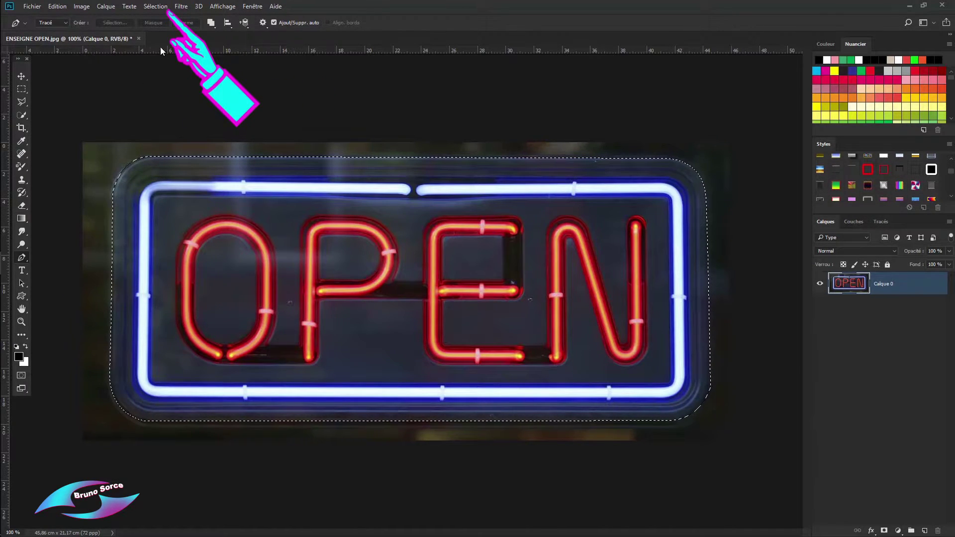
Invert the selection, delete the background around the sign, and deselect.
{"action": "left_click", "coordinate": [155, 7]}
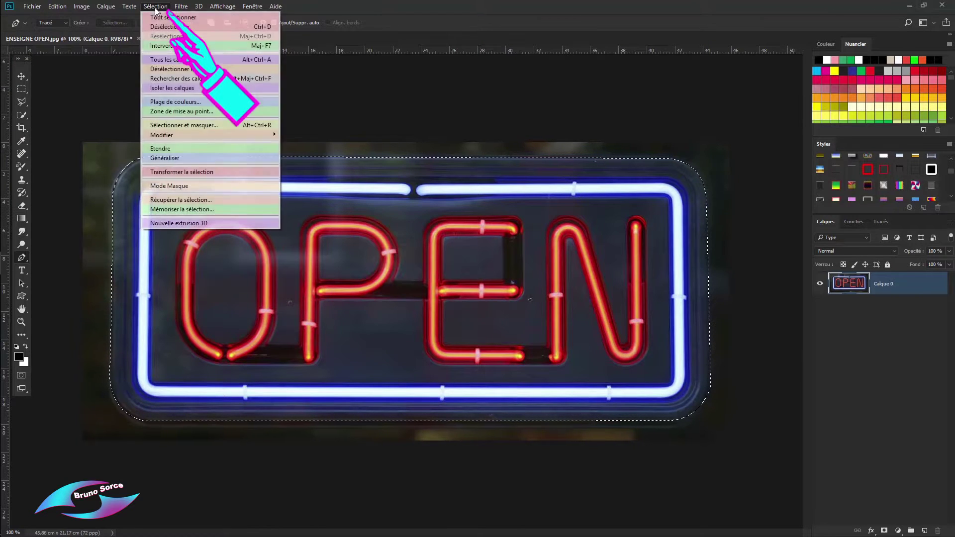
{"action": "left_click", "coordinate": [160, 45]}
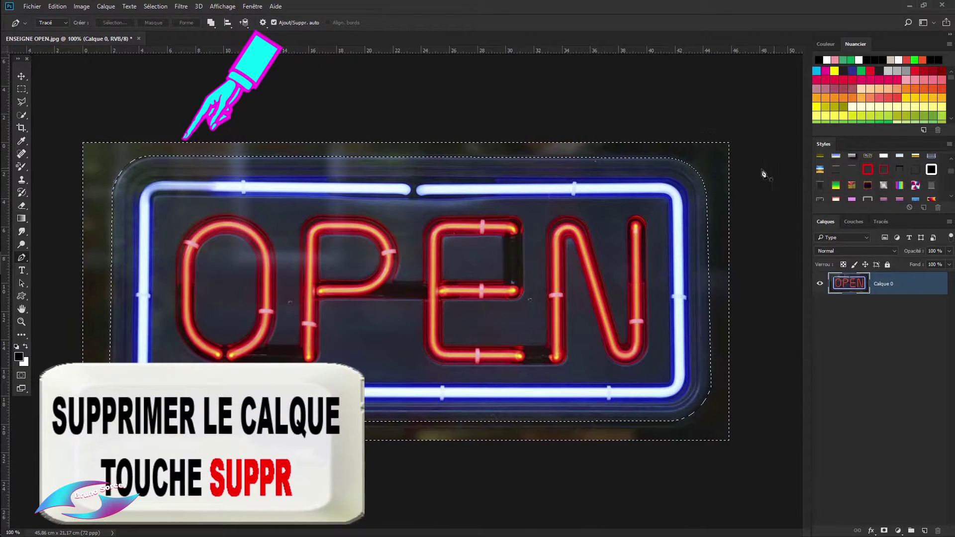
{"action": "key", "text": "Delete"}
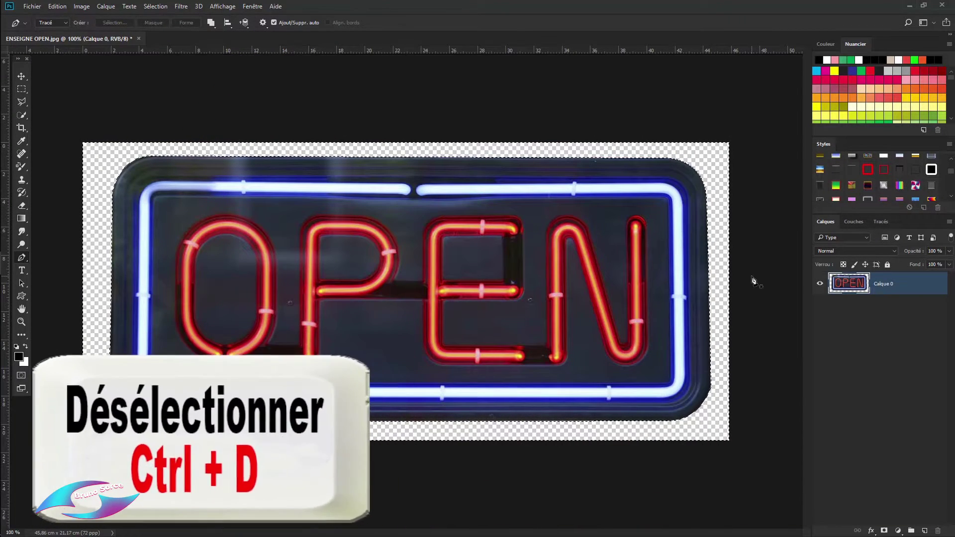
{"action": "key", "text": "ctrl+d"}
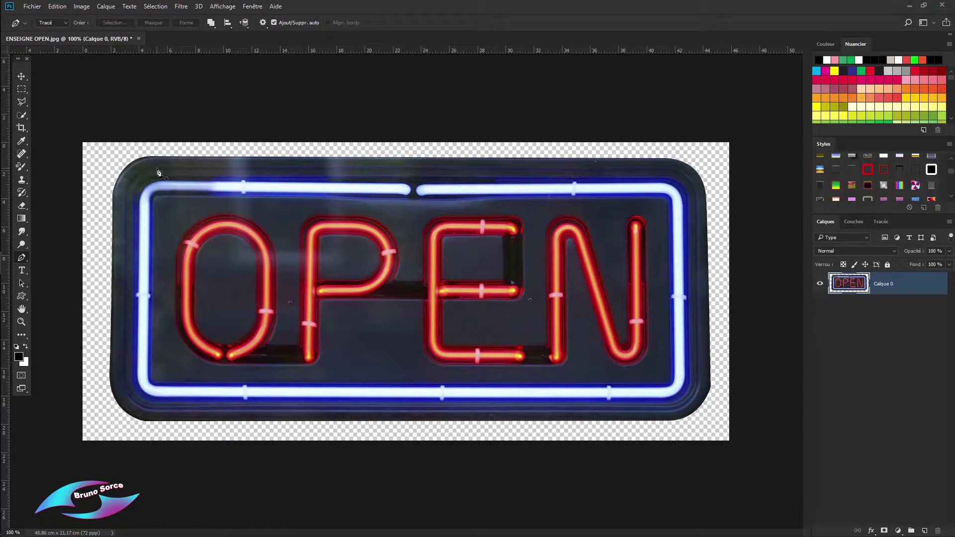
Trace a second closed path just inside the sign's outer edge, between the dark rim and the blue neon frame.
{"action": "left_click", "coordinate": [156, 168]}
{"action": "left_click", "coordinate": [667, 171]}
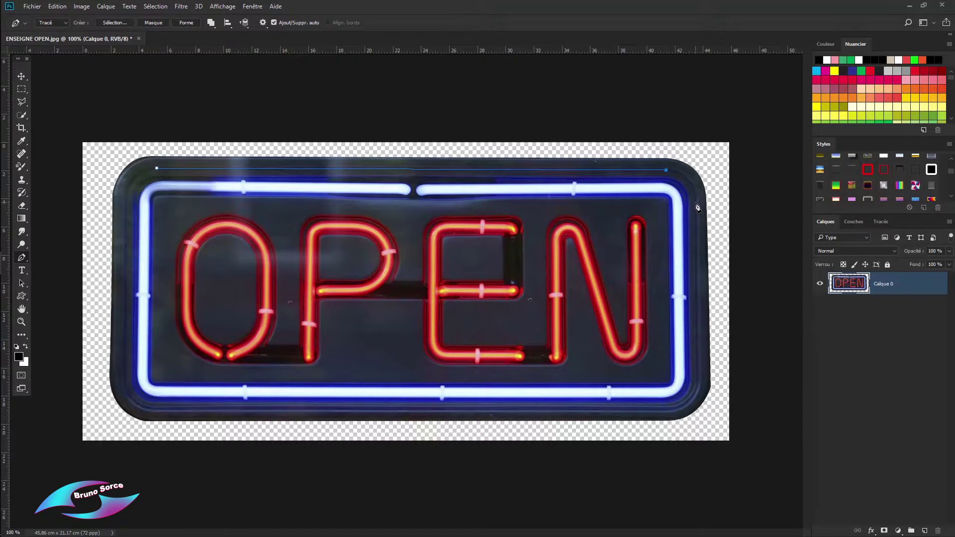
{"action": "left_click_drag", "start_coordinate": [702, 231], "coordinate": [697, 233]}
{"action": "left_click", "coordinate": [697, 383]}
{"action": "left_click_drag", "start_coordinate": [671, 406], "coordinate": [646, 408]}
{"action": "left_click", "coordinate": [148, 408]}
{"action": "left_click_drag", "start_coordinate": [124, 371], "coordinate": [125, 336]}
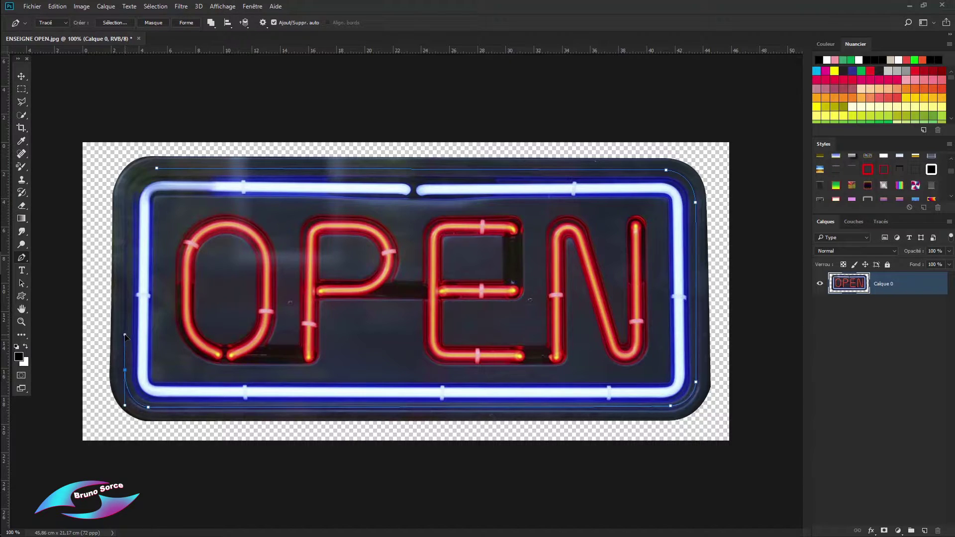
{"action": "left_click", "coordinate": [127, 198]}
{"action": "left_click", "coordinate": [157, 168]}
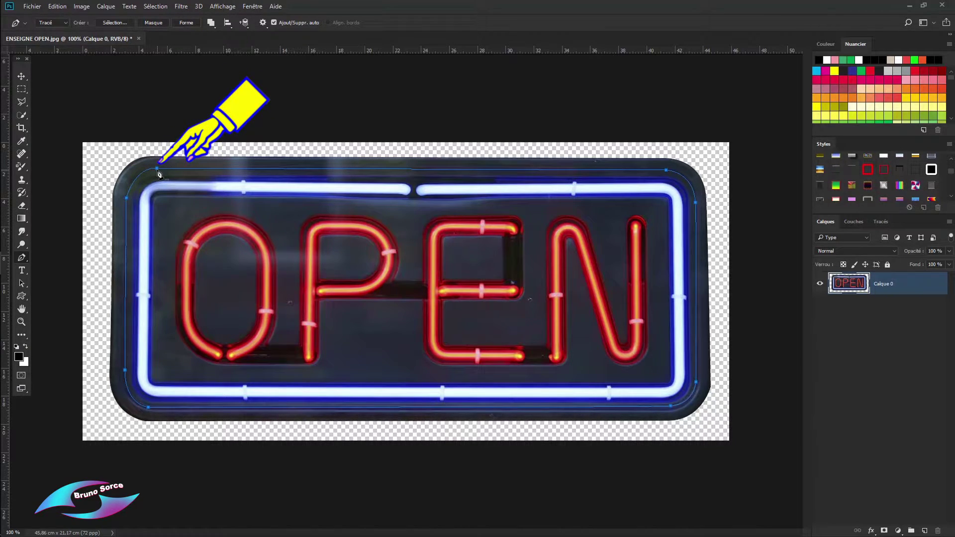
Convert the inner path into a new selection with a feather radius of 0 pixels and invert it.
{"action": "right_click", "coordinate": [227, 203]}
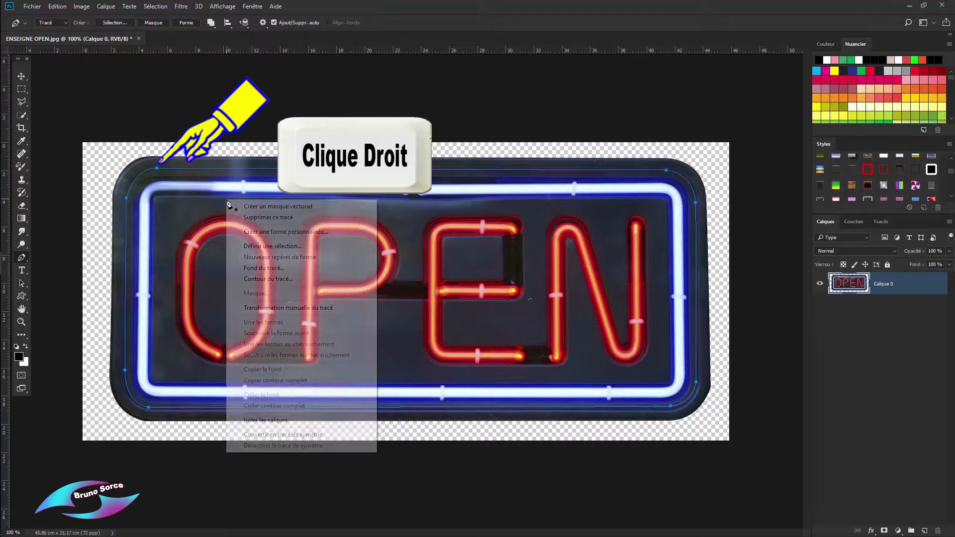
{"action": "left_click", "coordinate": [267, 248]}
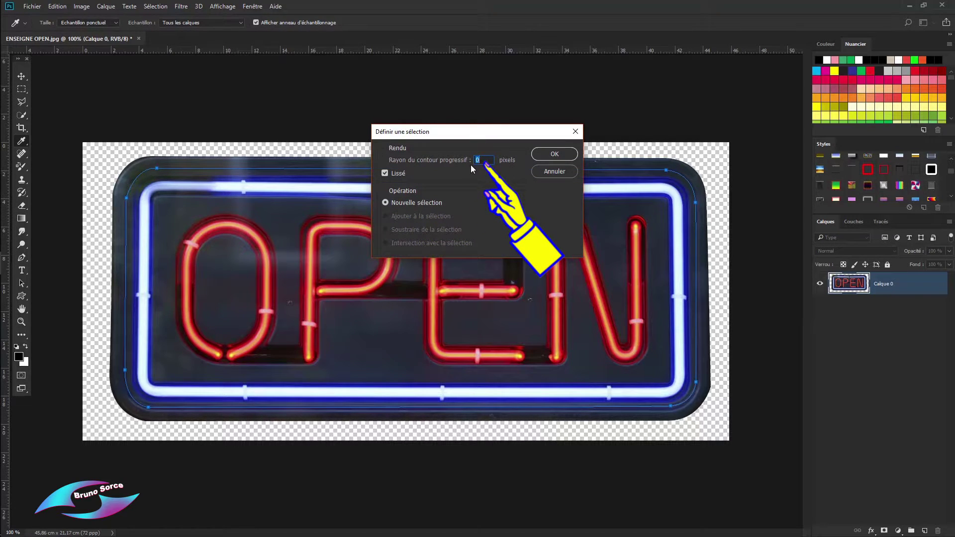
{"action": "left_click", "coordinate": [562, 154]}
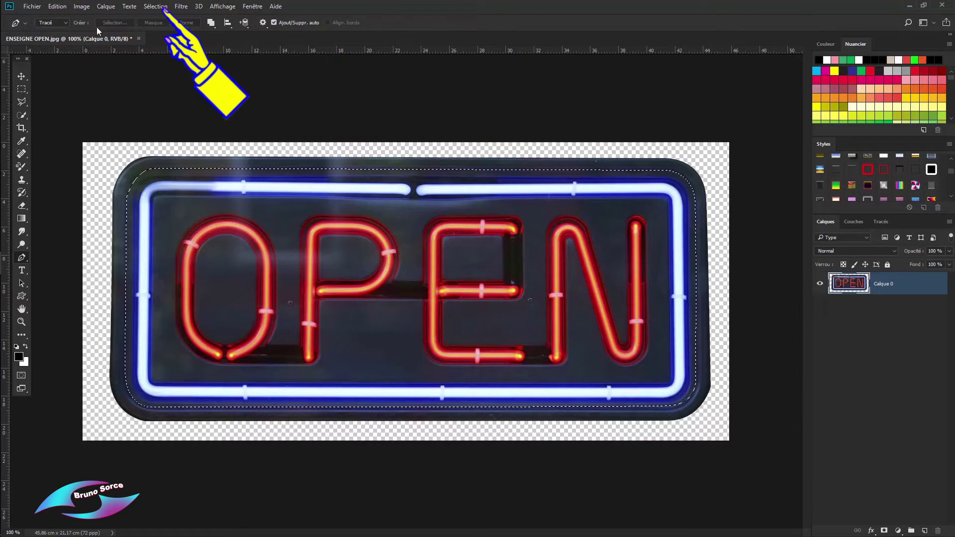
{"action": "left_click", "coordinate": [155, 7]}
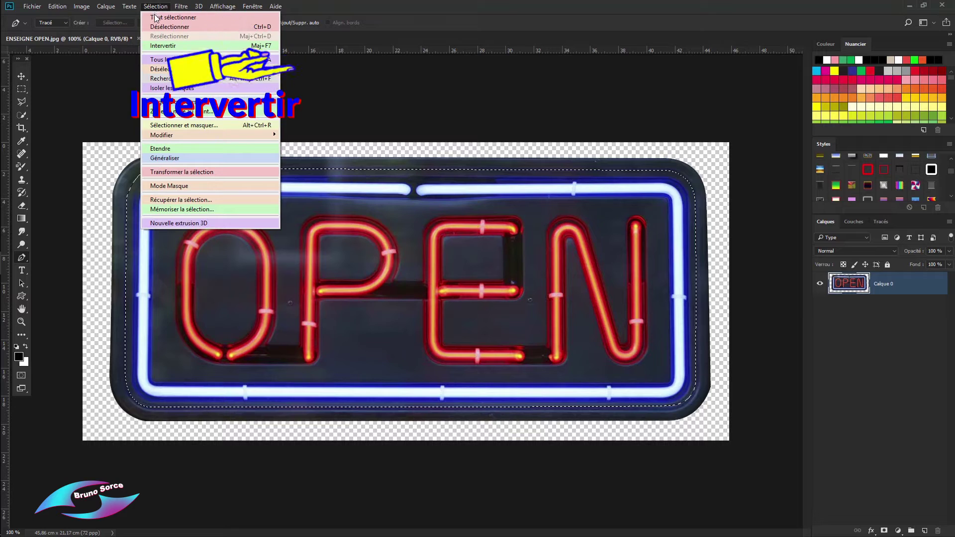
{"action": "left_click", "coordinate": [163, 45]}
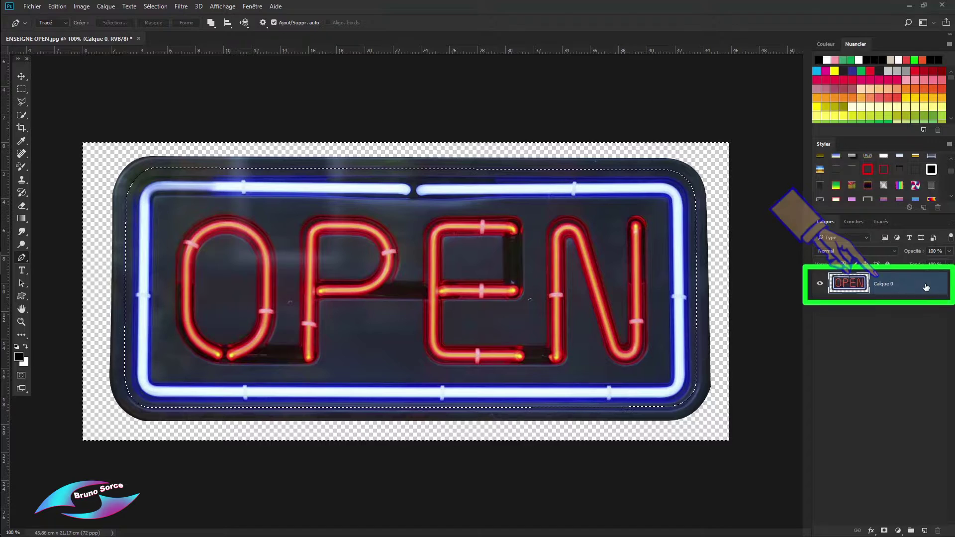
Copy the selected dark rim onto its own layer and check it by briefly hiding Calque 0.
{"action": "key", "text": "ctrl+j"}
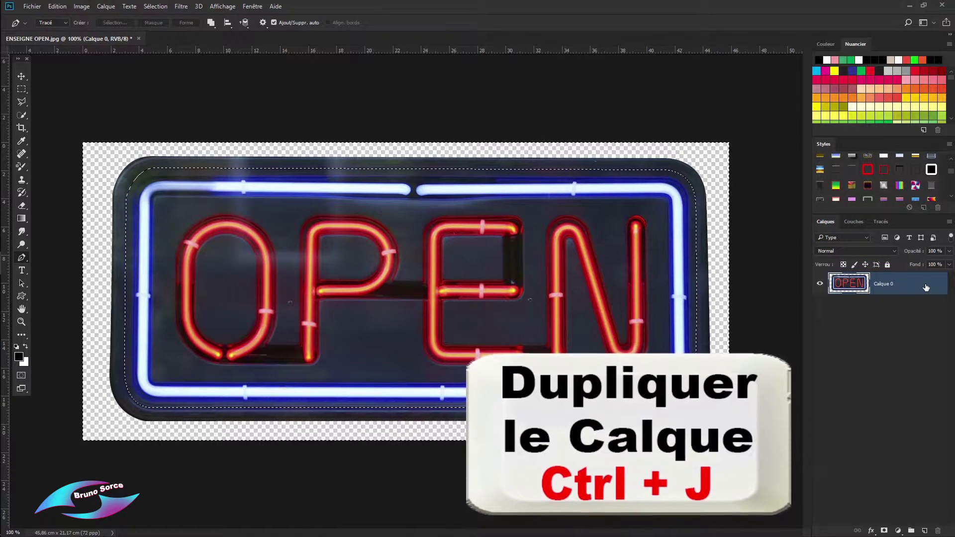
{"action": "left_click", "coordinate": [820, 306]}
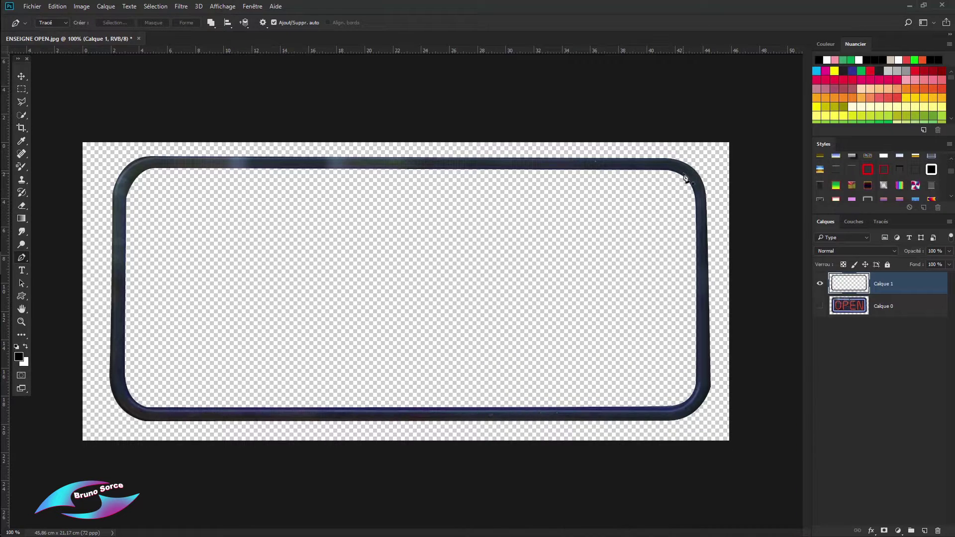
{"action": "left_click", "coordinate": [820, 306]}
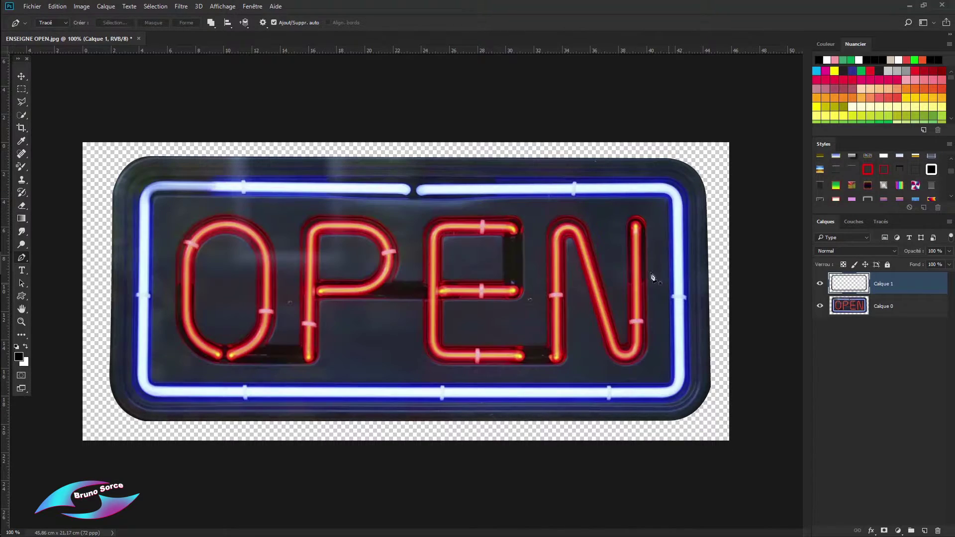
With Calque 0 active, trace a closed path around the white-blue neon tube, following its rounded corners and the gap at the top.
{"action": "left_click", "coordinate": [909, 313]}
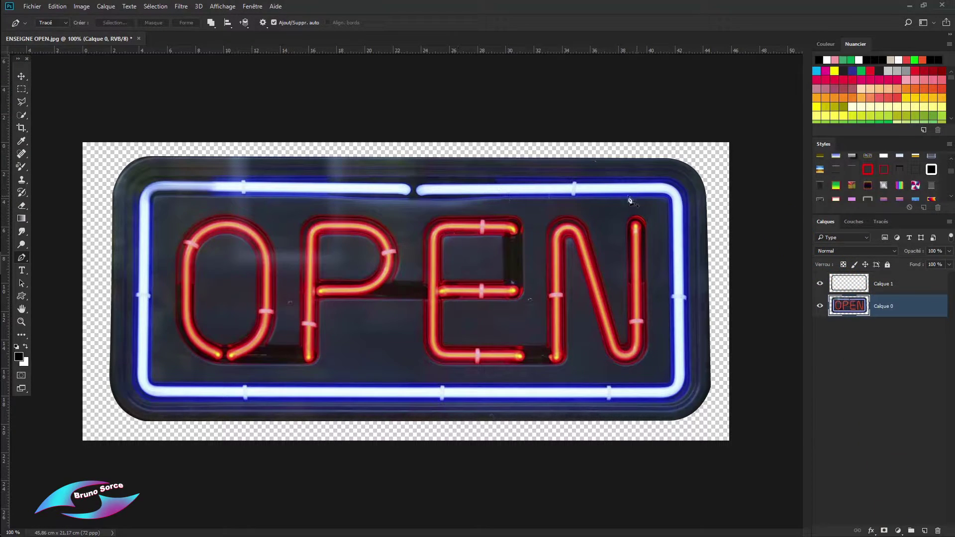
{"action": "left_click", "coordinate": [428, 195]}
{"action": "left_click_drag", "start_coordinate": [424, 184], "coordinate": [439, 183]}
{"action": "left_click", "coordinate": [656, 184]}
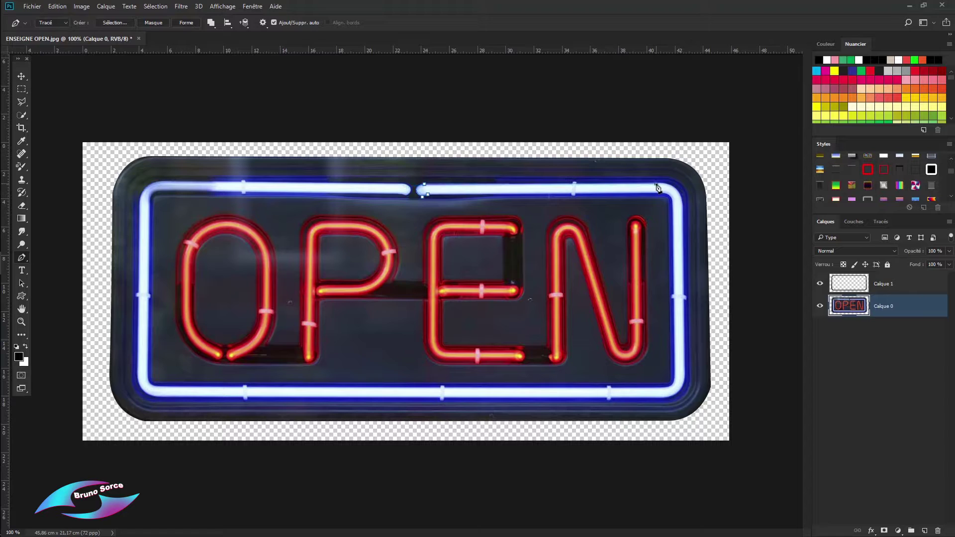
{"action": "left_click_drag", "start_coordinate": [682, 205], "coordinate": [686, 234]}
{"action": "left_click", "coordinate": [685, 375]}
{"action": "left_click", "coordinate": [653, 398]}
{"action": "left_click", "coordinate": [616, 399]}
{"action": "left_click", "coordinate": [157, 397]}
{"action": "left_click_drag", "start_coordinate": [134, 393], "coordinate": [142, 343]}
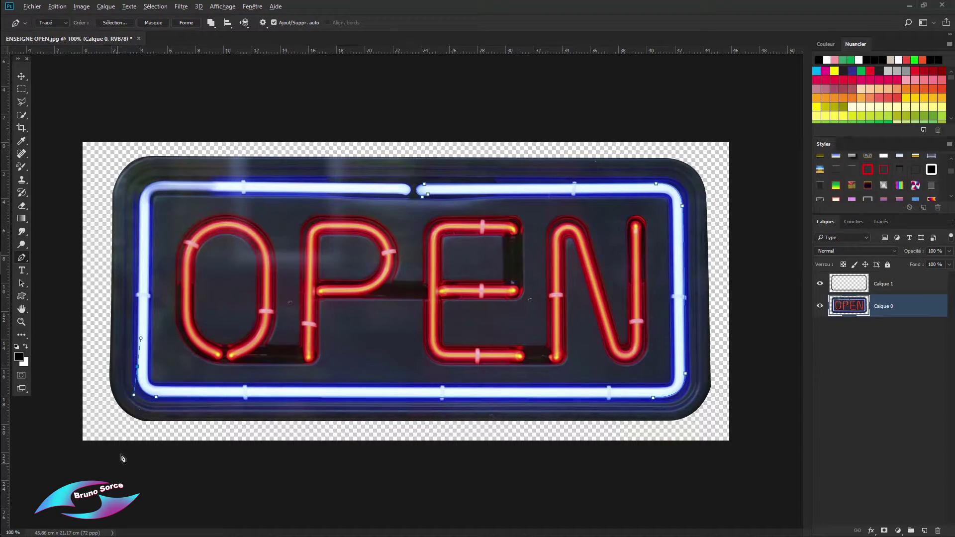
{"action": "left_click", "coordinate": [139, 203]}
{"action": "left_click_drag", "start_coordinate": [171, 182], "coordinate": [203, 182]}
{"action": "left_click", "coordinate": [406, 188]}
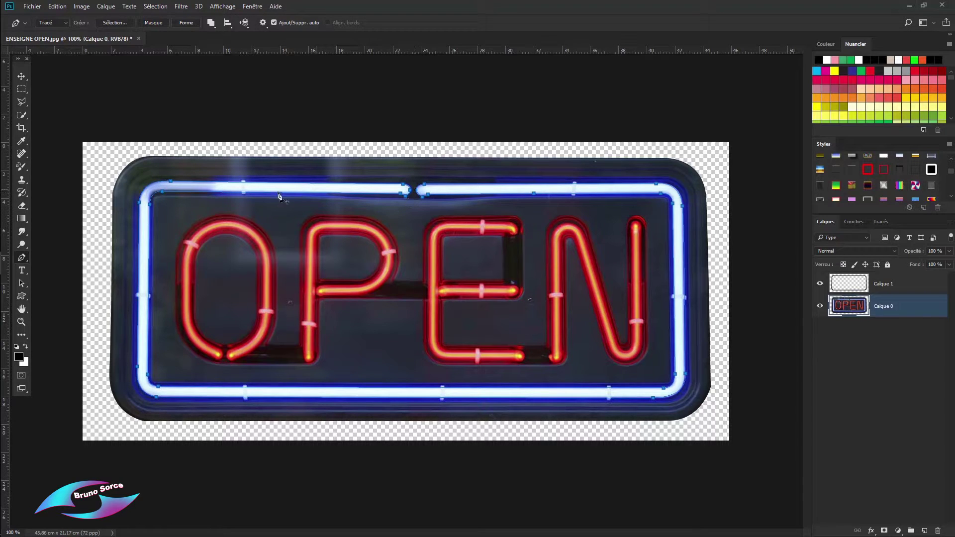
Convert the neon tube path into a new selection with a feather radius of 0 pixels.
{"action": "right_click", "coordinate": [429, 225]}
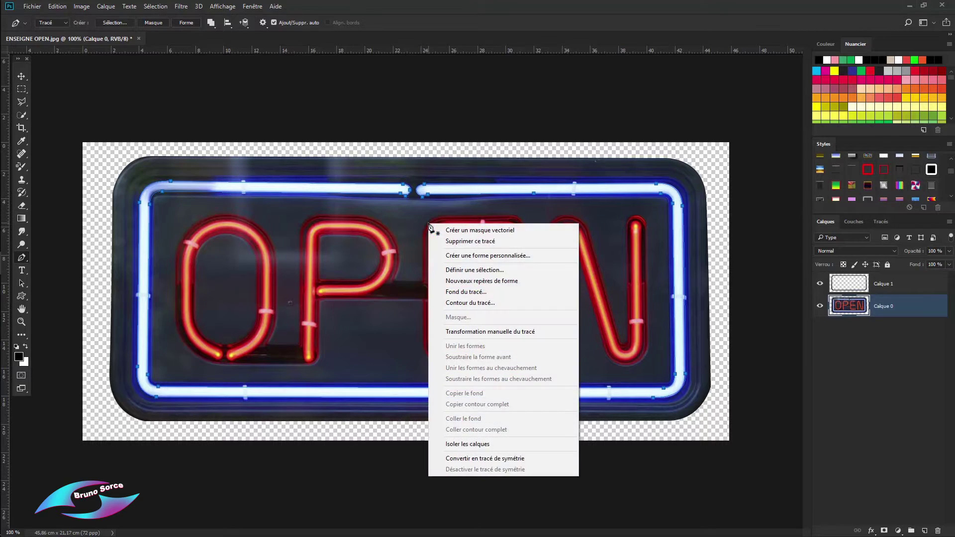
{"action": "left_click", "coordinate": [458, 270]}
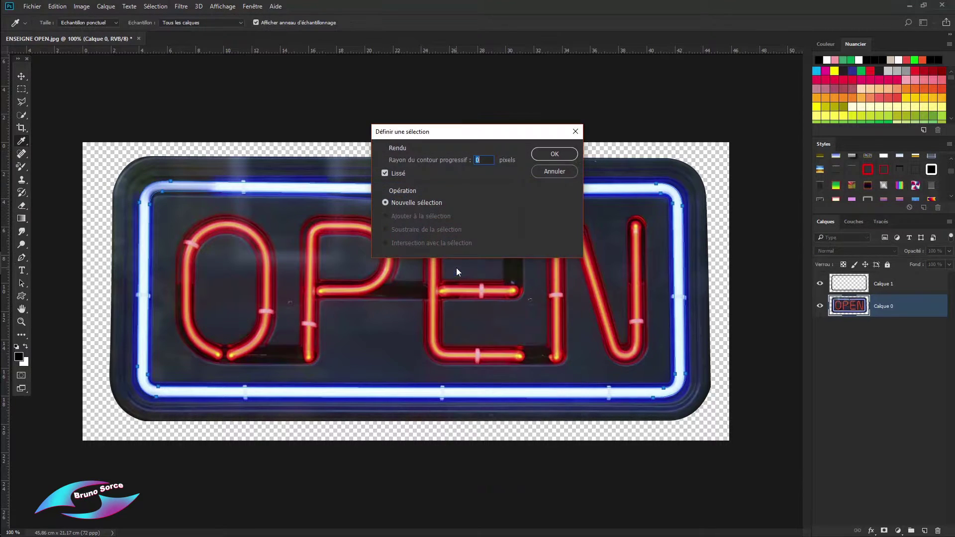
{"action": "left_click", "coordinate": [554, 154]}
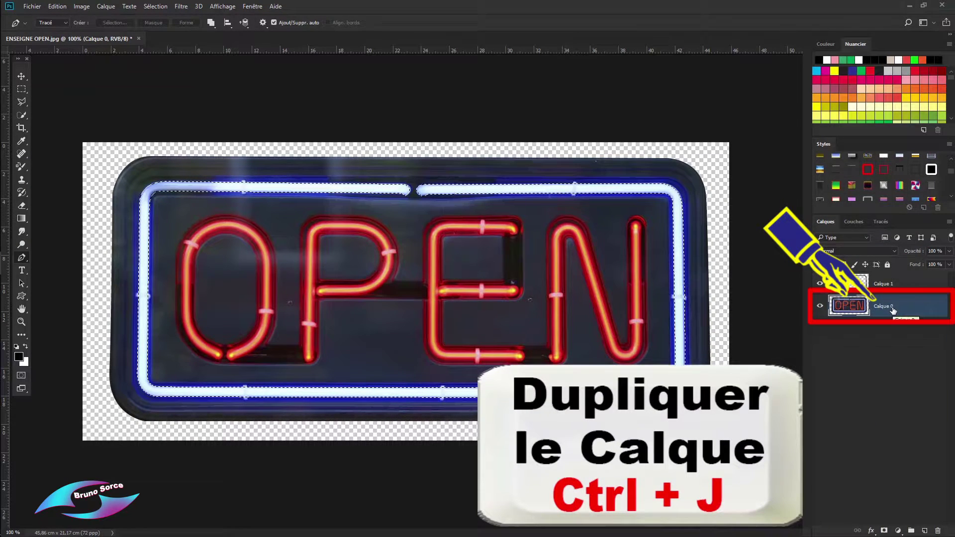
Copy the selected neon tube from Calque 0 onto its own layer and hide Calque 0 to check the cutout.
{"action": "key", "text": "ctrl+j"}
{"action": "key", "text": "ctrl+d"}
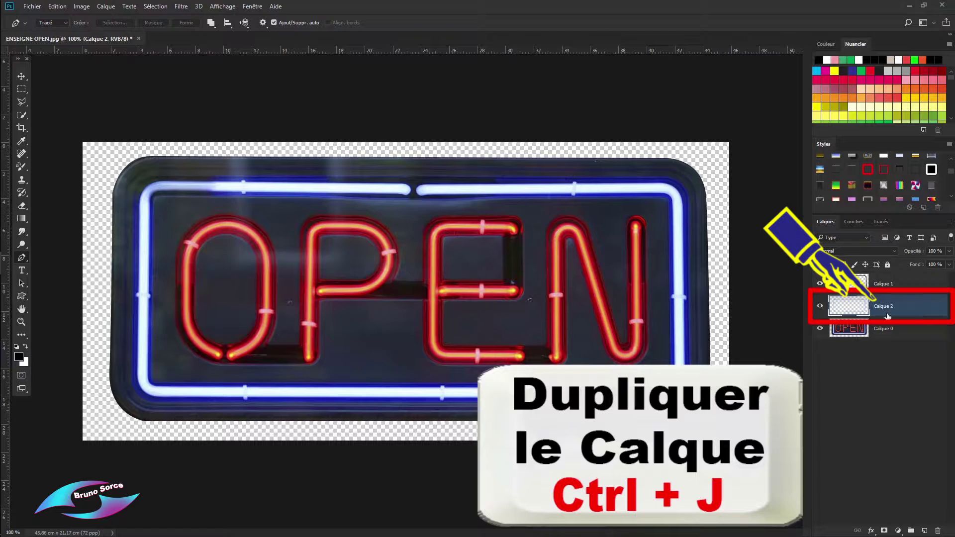
{"action": "left_click", "coordinate": [820, 330]}
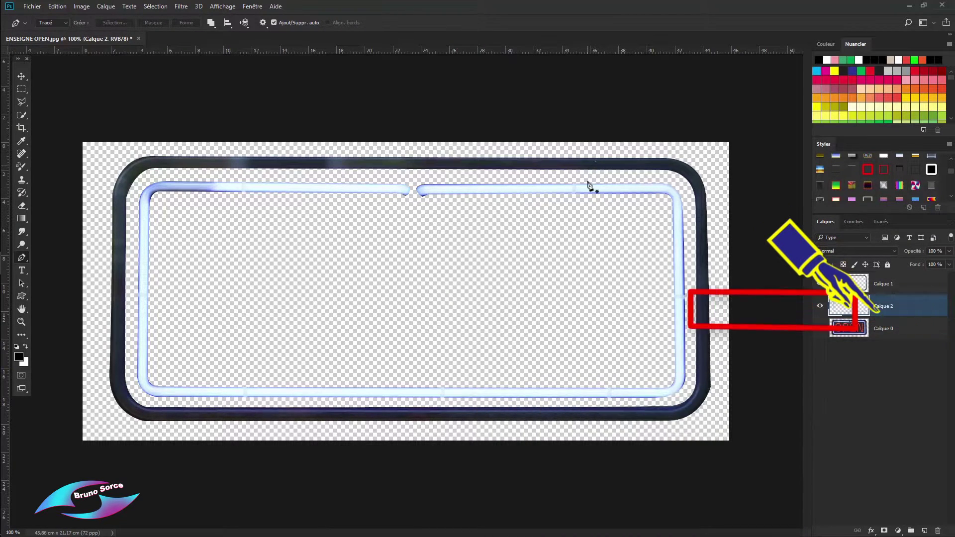
Show Calque 0 again, make it active, and trace a closed path around the inner opening of the letter O.
{"action": "left_click", "coordinate": [821, 330]}
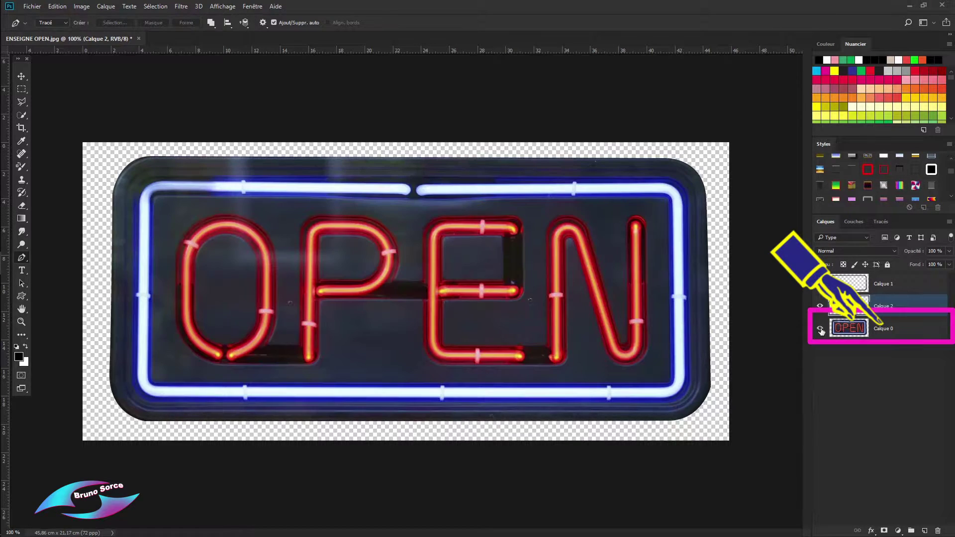
{"action": "left_click", "coordinate": [905, 327]}
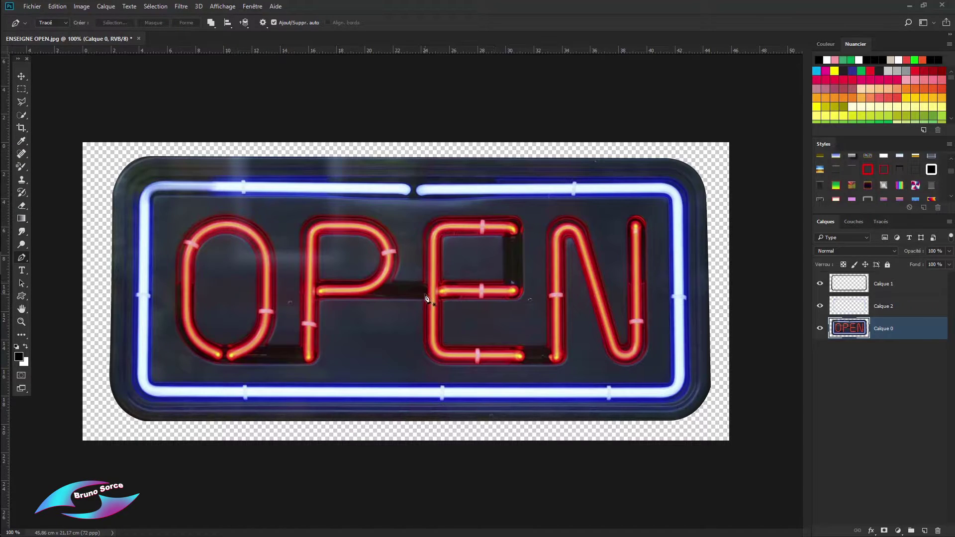
{"action": "left_click", "coordinate": [194, 299]}
{"action": "left_click_drag", "start_coordinate": [254, 238], "coordinate": [256, 239]}
{"action": "left_click", "coordinate": [258, 320]}
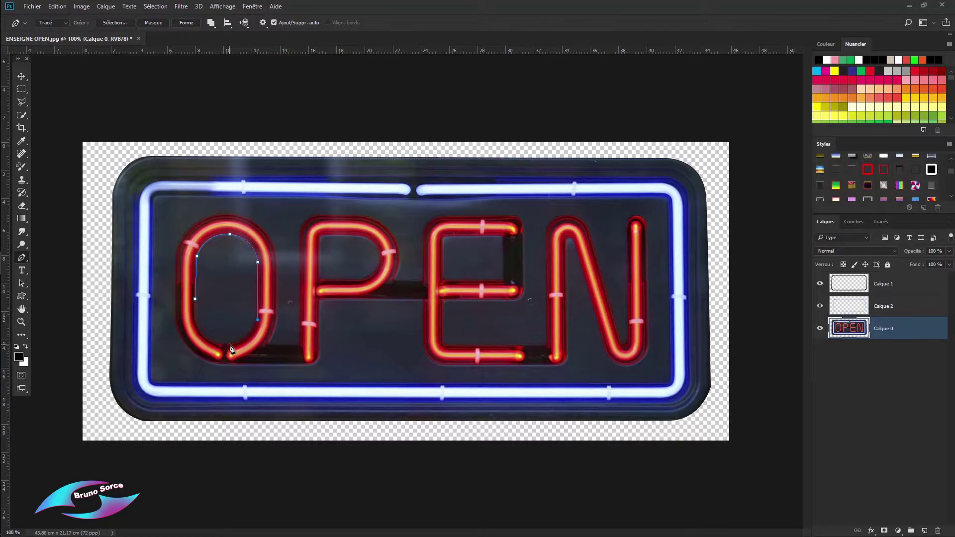
{"action": "left_click_drag", "start_coordinate": [229, 345], "coordinate": [211, 348]}
{"action": "left_click_drag", "start_coordinate": [196, 330], "coordinate": [193, 312]}
Convert the path into a new selection with a 0-pixel feather, erase the O's inner area from Calque 0 and deselect.
{"action": "right_click", "coordinate": [230, 285]}
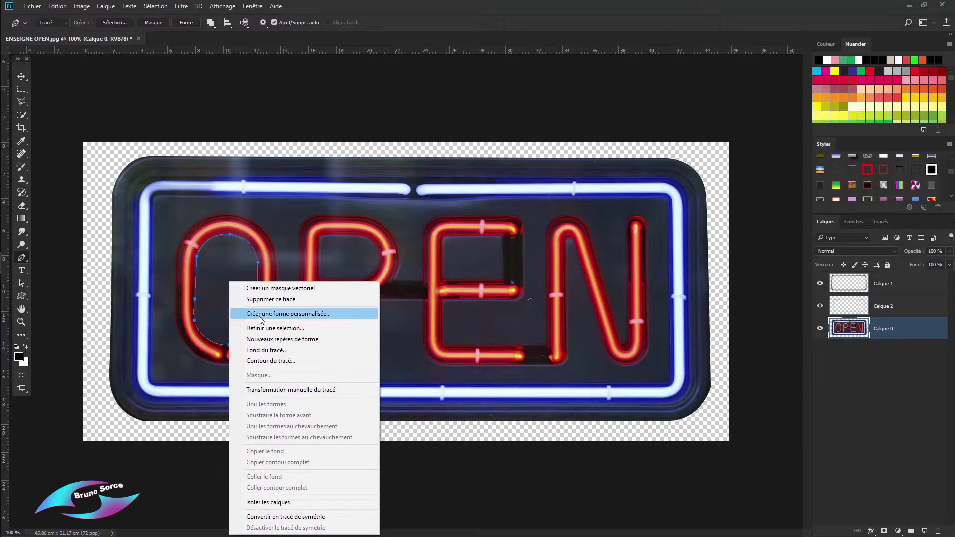
{"action": "left_click", "coordinate": [261, 330]}
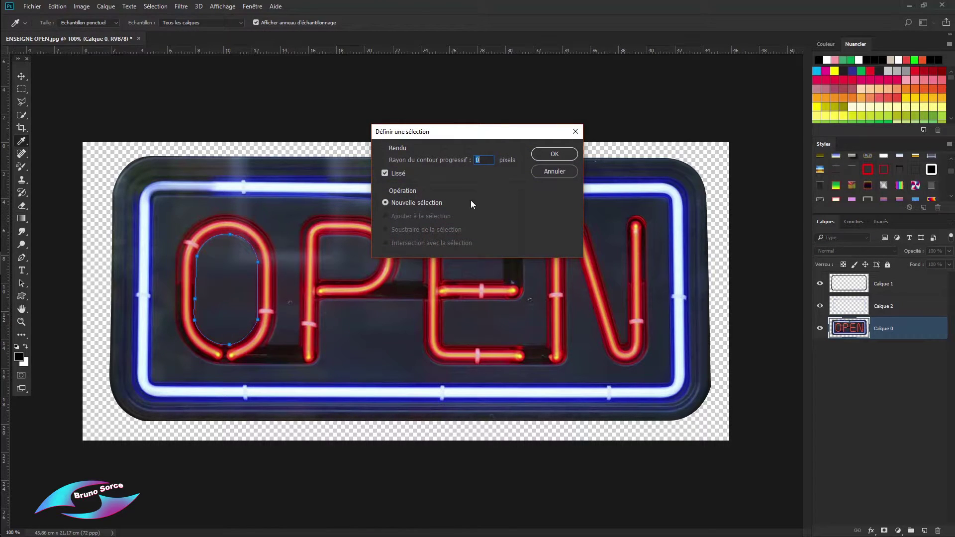
{"action": "left_click", "coordinate": [558, 157]}
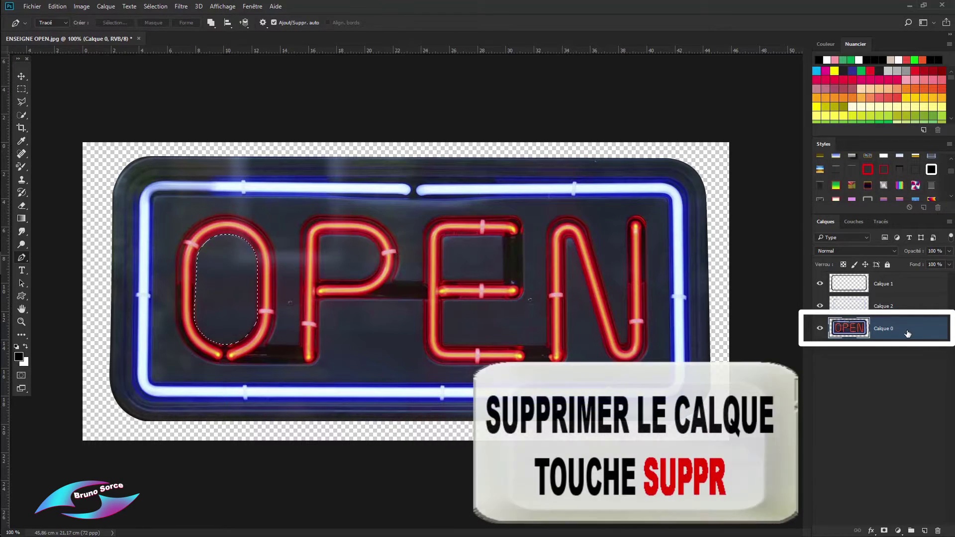
{"action": "key", "text": "Delete"}
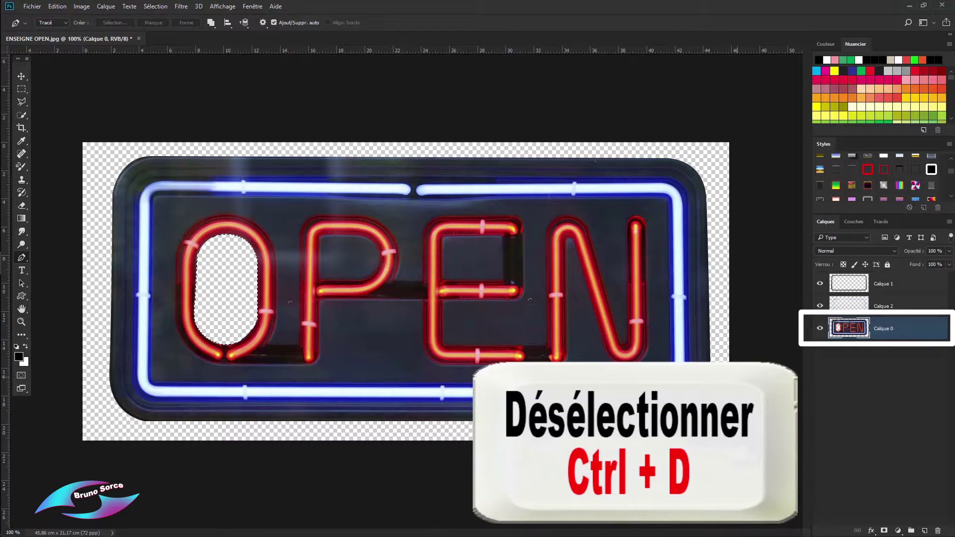
{"action": "key", "text": "ctrl+d"}
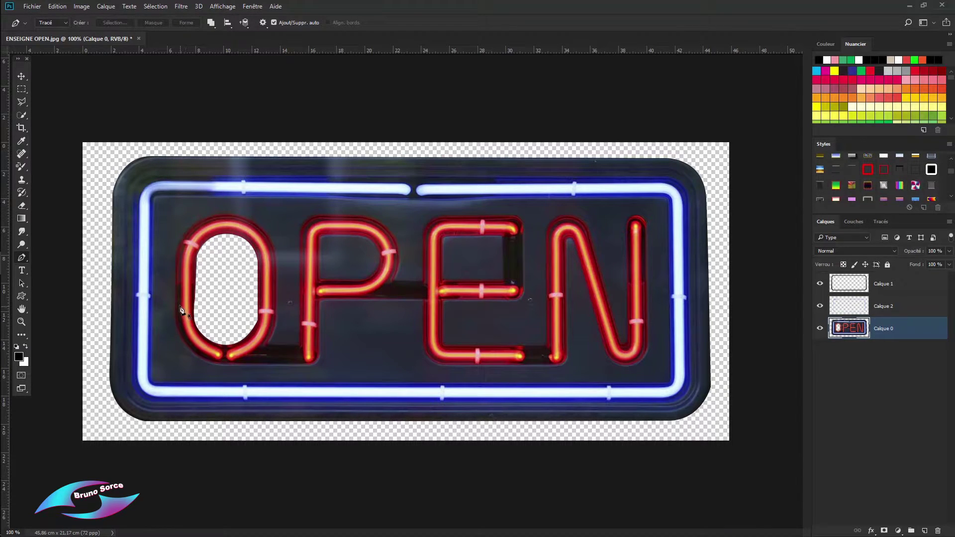
Trace a closed path around the outer edge of the red letter O.
{"action": "left_click", "coordinate": [175, 256]}
{"action": "left_click_drag", "start_coordinate": [229, 215], "coordinate": [267, 219]}
{"action": "left_click_drag", "start_coordinate": [277, 263], "coordinate": [279, 273]}
{"action": "left_click", "coordinate": [233, 364]}
{"action": "left_click", "coordinate": [178, 324]}
{"action": "left_click", "coordinate": [176, 254]}
Convert the outer O path into a new selection with a feather radius of 0 pixels.
{"action": "right_click", "coordinate": [188, 264]}
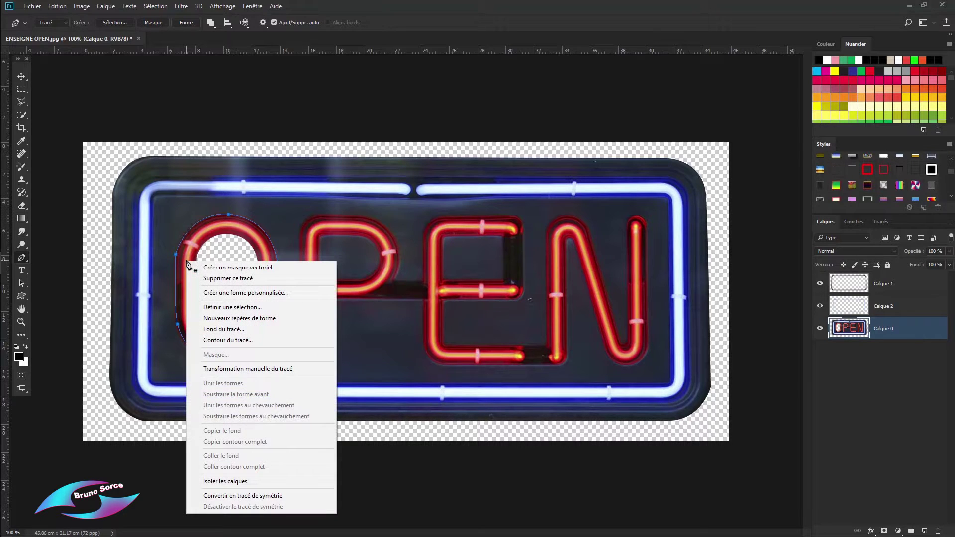
{"action": "left_click", "coordinate": [231, 307]}
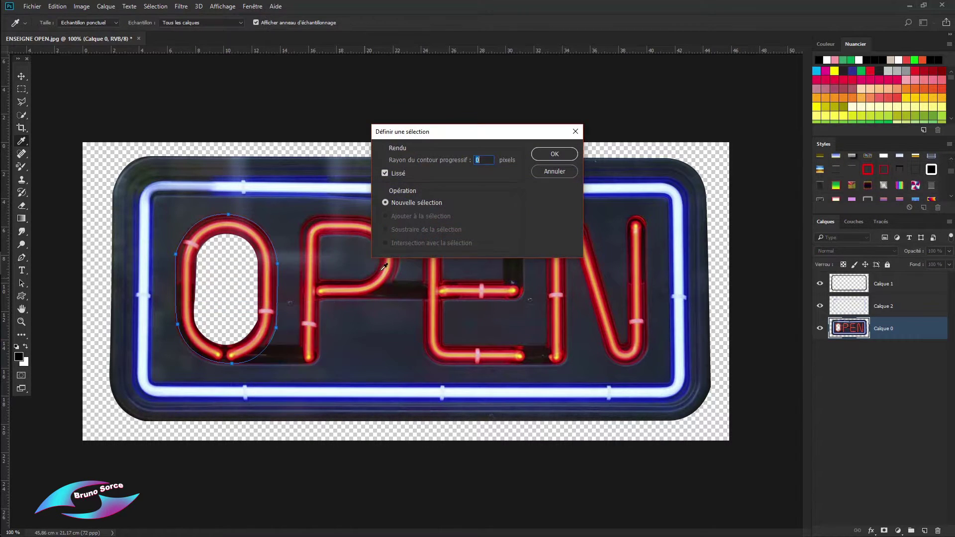
{"action": "left_click", "coordinate": [566, 156]}
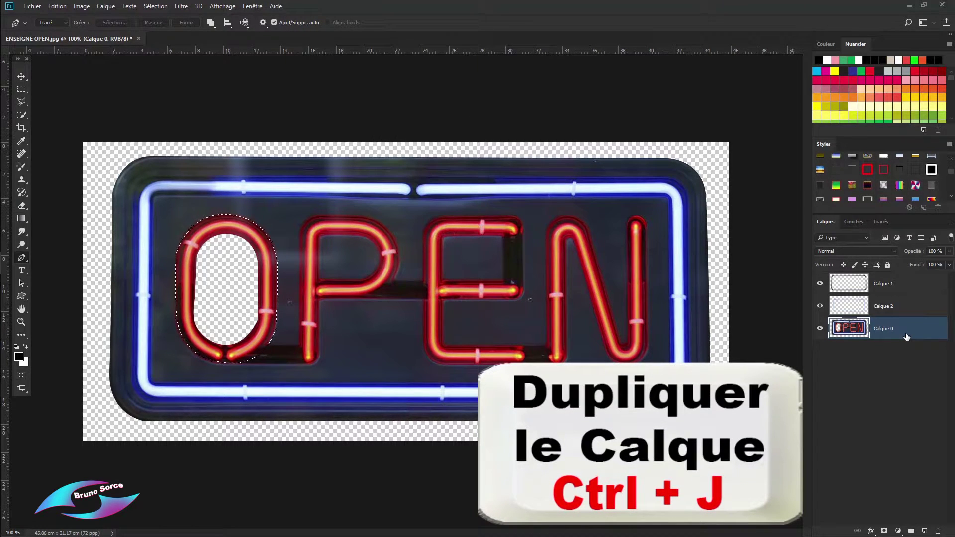
Copy the selected O from Calque 0 onto its own layer and check the cutout by briefly hiding Calque 0.
{"action": "key", "text": "ctrl+j"}
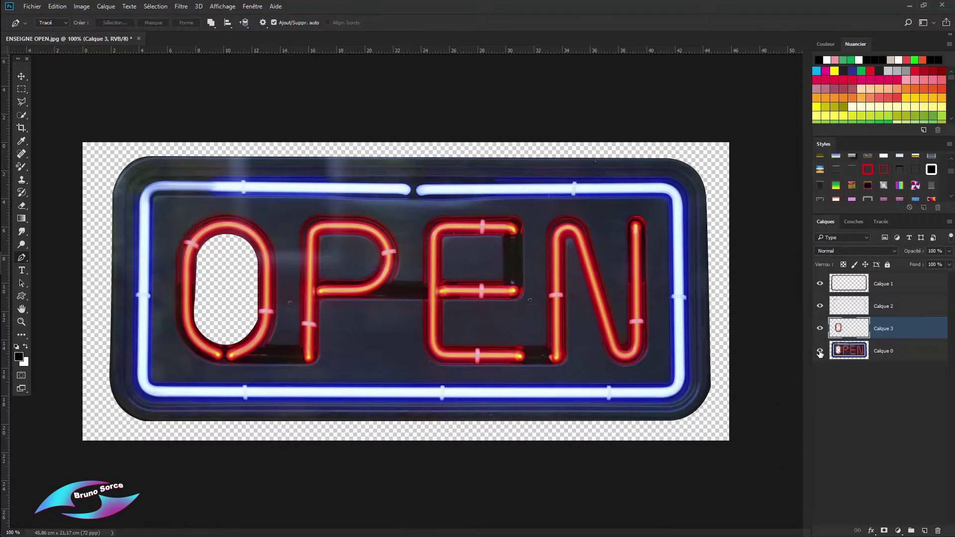
{"action": "left_click", "coordinate": [820, 352]}
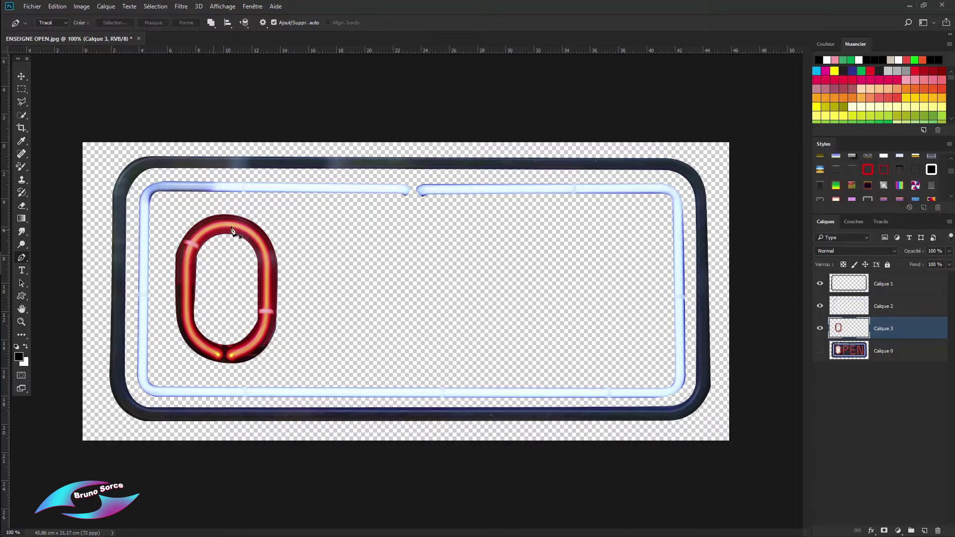
{"action": "left_click", "coordinate": [820, 352]}
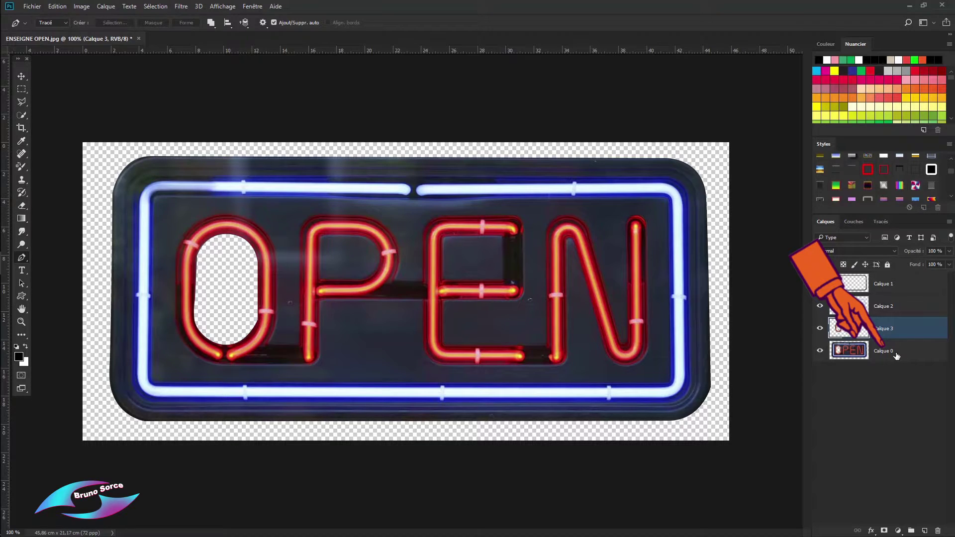
With Calque 0 active, trace a closed path around the inner opening of the letter P.
{"action": "left_click", "coordinate": [897, 356]}
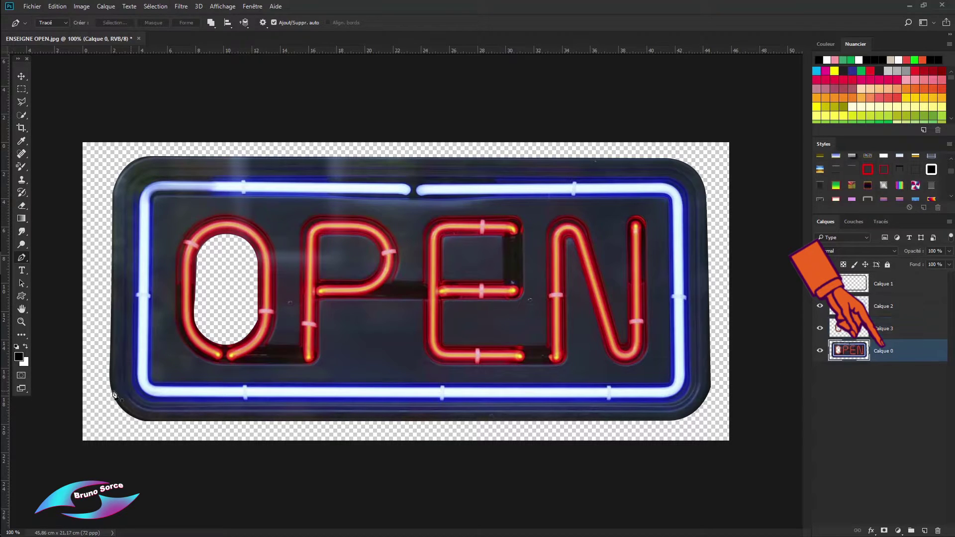
{"action": "left_click", "coordinate": [322, 237]}
{"action": "left_click", "coordinate": [364, 236]}
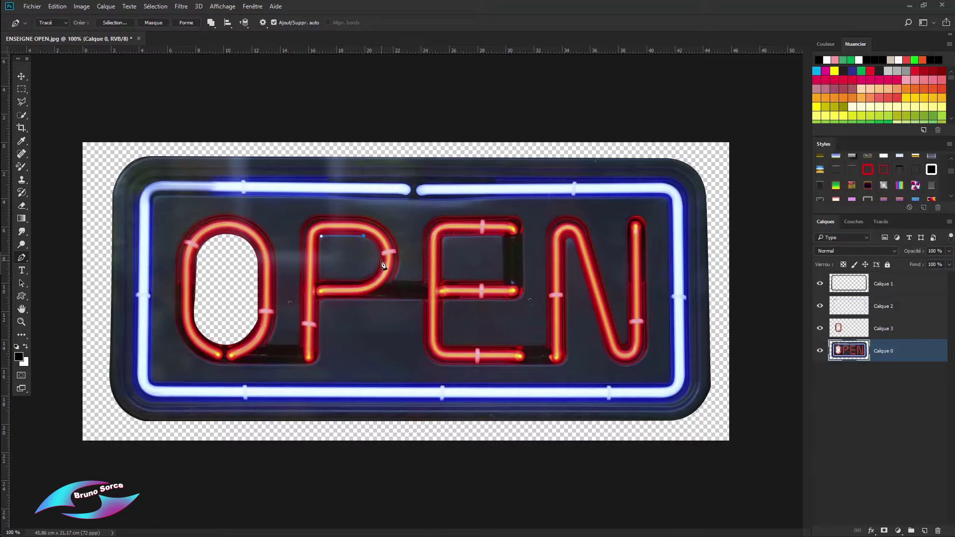
{"action": "left_click_drag", "start_coordinate": [381, 260], "coordinate": [379, 279]}
{"action": "left_click", "coordinate": [320, 280]}
{"action": "left_click", "coordinate": [321, 236]}
Convert the path into a selection, erase the P's inner area from Calque 0 and deselect.
{"action": "right_click", "coordinate": [351, 259]}
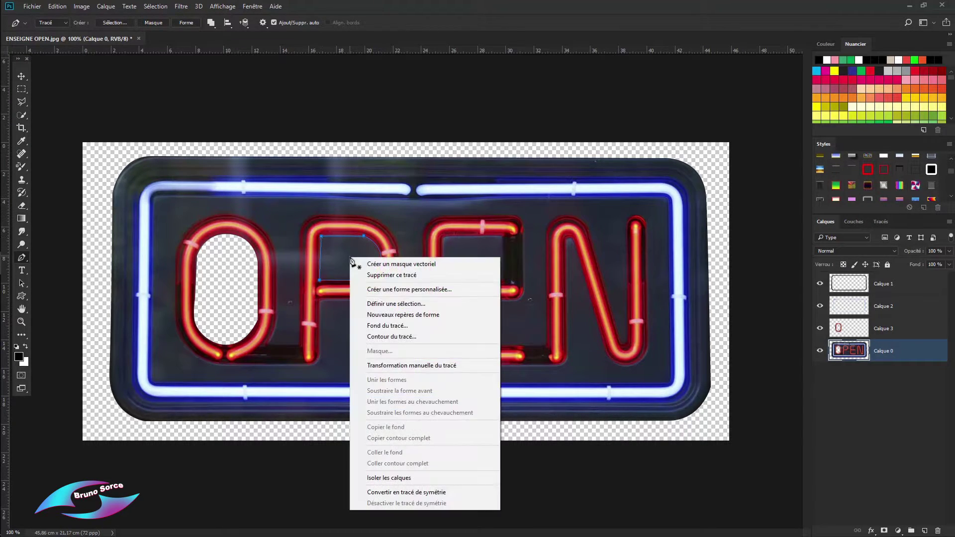
{"action": "left_click", "coordinate": [380, 304]}
{"action": "left_click", "coordinate": [553, 155]}
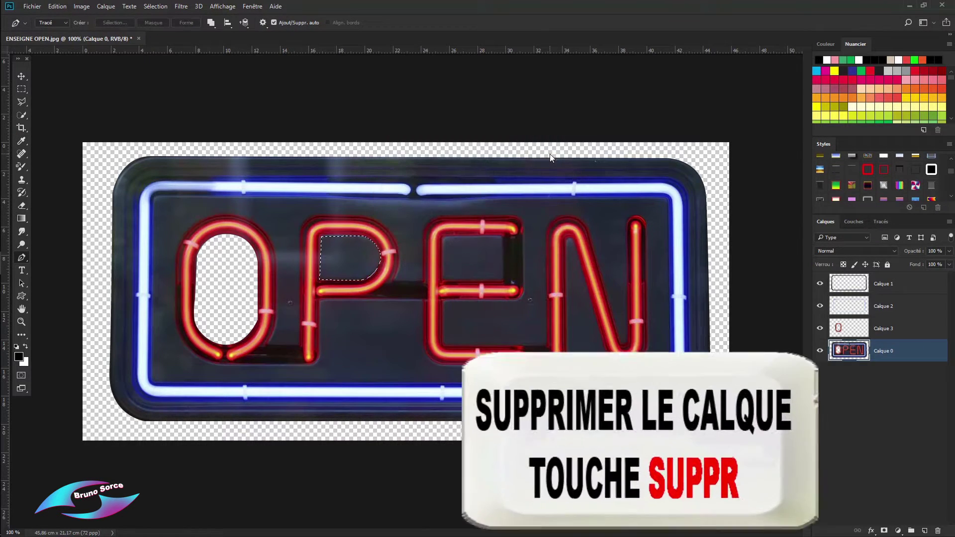
{"action": "key", "text": "Delete"}
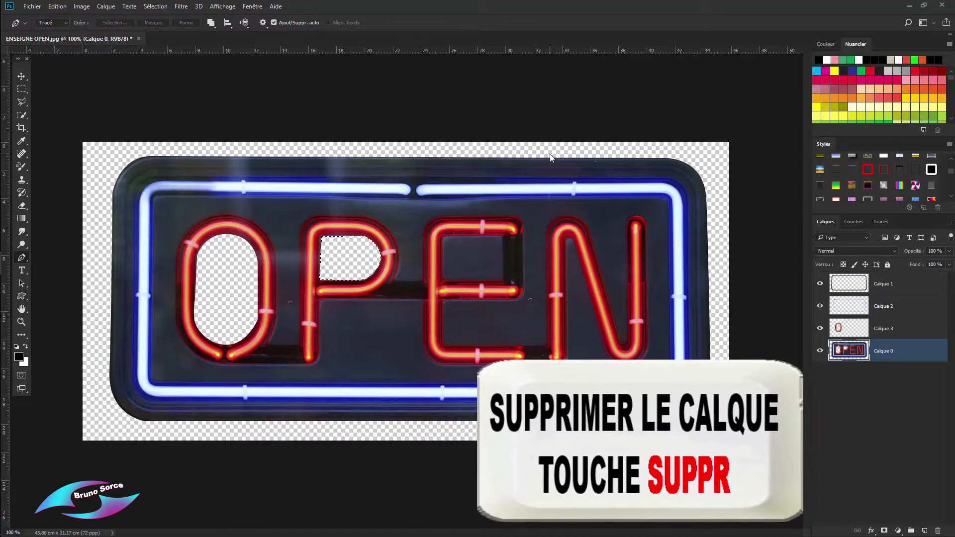
{"action": "key", "text": "ctrl+d"}
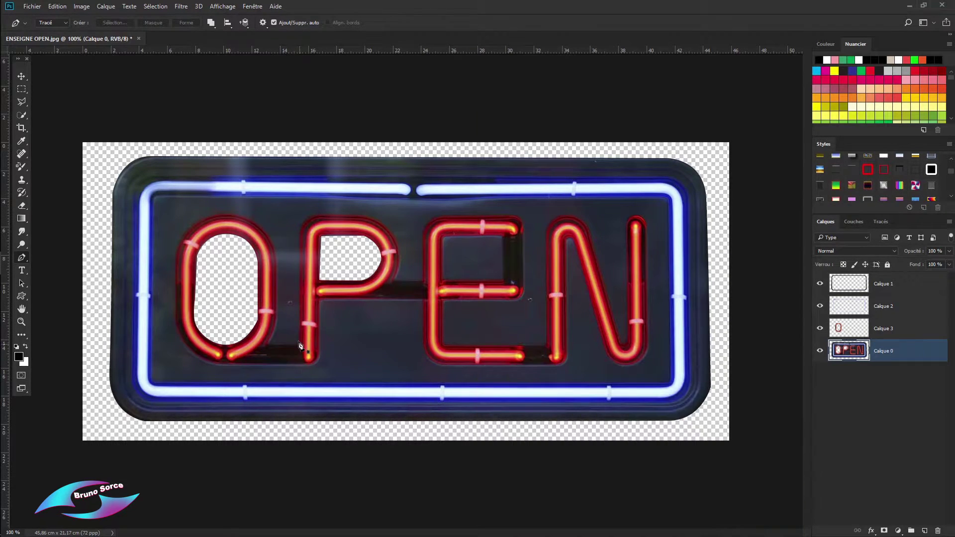
Trace a closed path around the outer edge of the letter P, following its curved bowl and rounded stem end.
{"action": "left_click", "coordinate": [299, 247]}
{"action": "left_click_drag", "start_coordinate": [328, 215], "coordinate": [352, 218]}
{"action": "scroll", "coordinate": [331, 218], "scroll_direction": "up", "scroll_amount": 5}
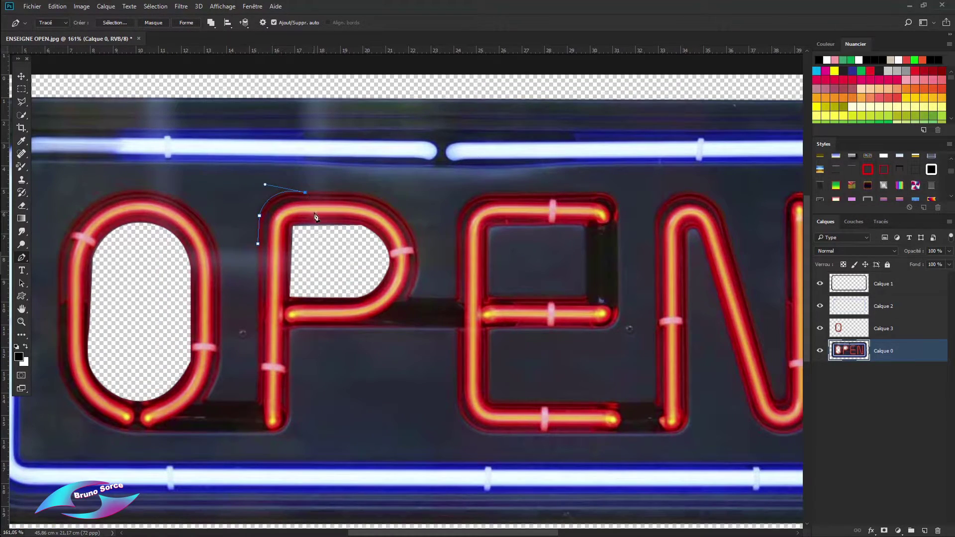
{"action": "left_click", "coordinate": [361, 193]}
{"action": "left_click_drag", "start_coordinate": [424, 295], "coordinate": [424, 293]}
{"action": "left_click", "coordinate": [380, 325]}
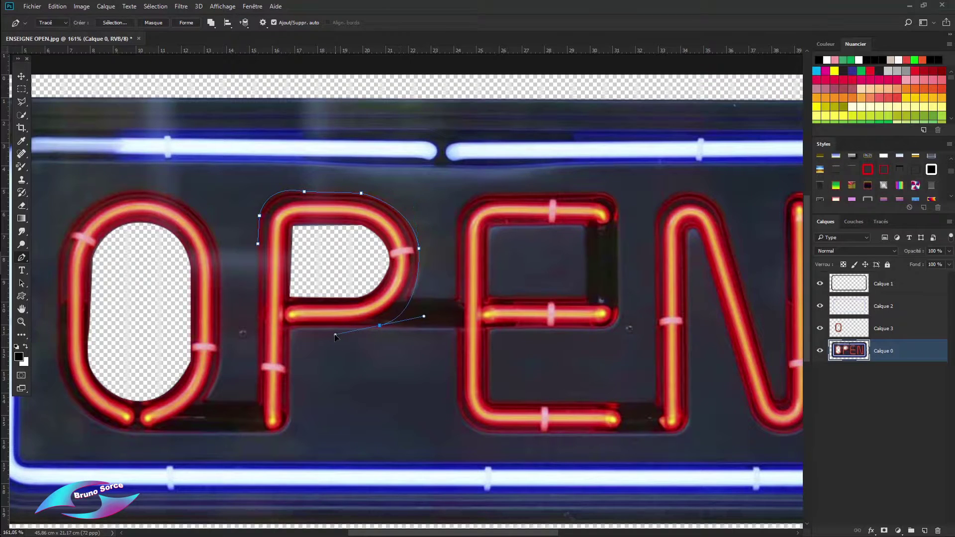
{"action": "left_click", "coordinate": [291, 326]}
{"action": "left_click", "coordinate": [291, 413]}
{"action": "left_click_drag", "start_coordinate": [273, 432], "coordinate": [255, 434]}
{"action": "left_click", "coordinate": [258, 406]}
{"action": "left_click", "coordinate": [258, 243]}
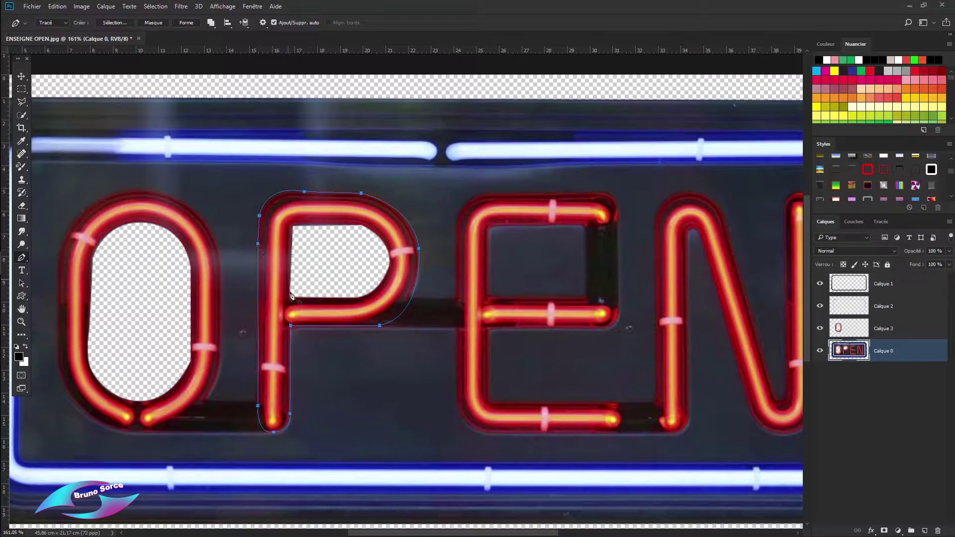
Convert the outer P path into a new selection with a 0-pixel feather and copy it from Calque 0 onto its own layer.
{"action": "right_click", "coordinate": [280, 263]}
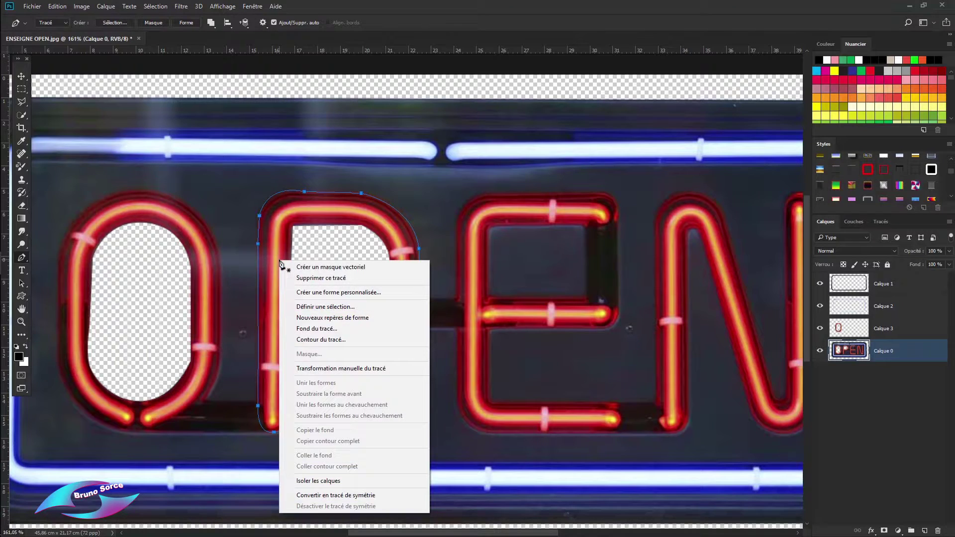
{"action": "left_click", "coordinate": [316, 307]}
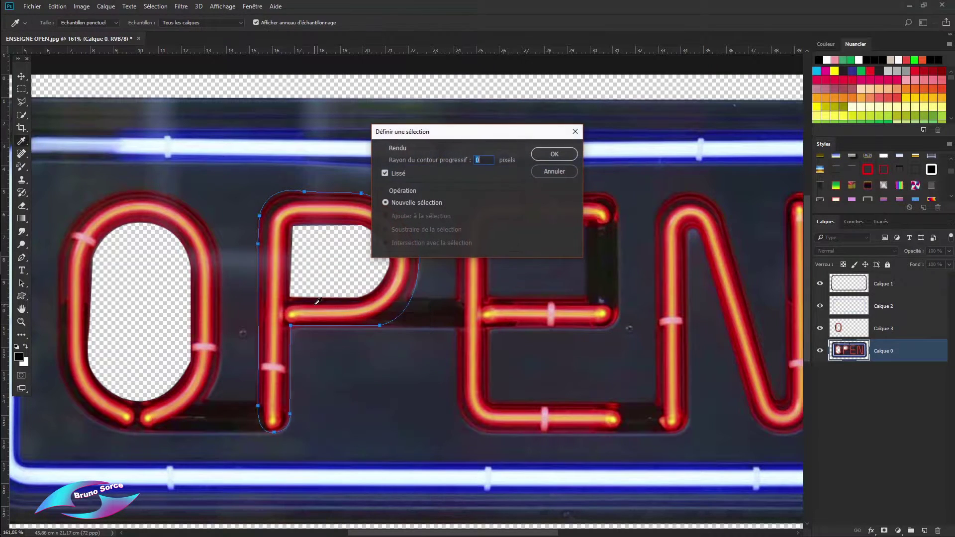
{"action": "left_click", "coordinate": [561, 155]}
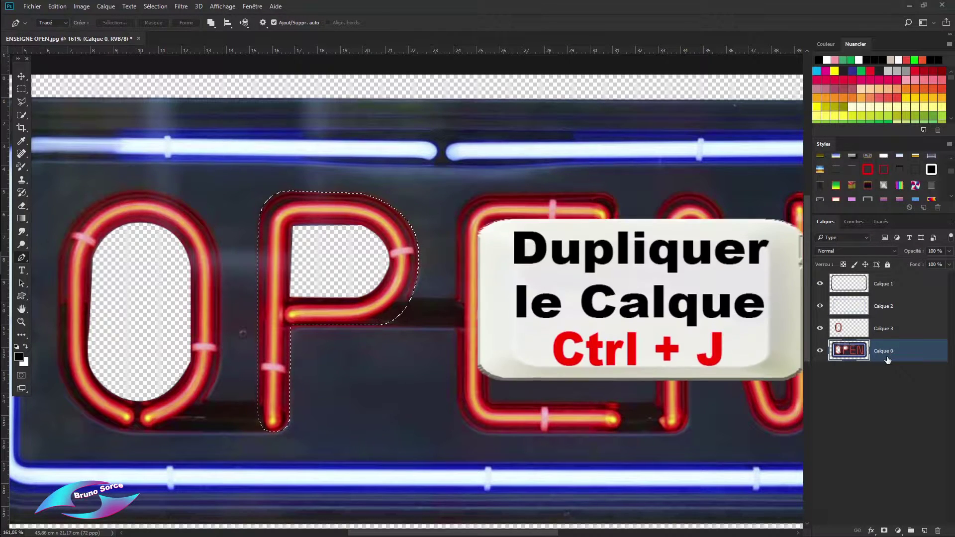
{"action": "key", "text": "ctrl+j"}
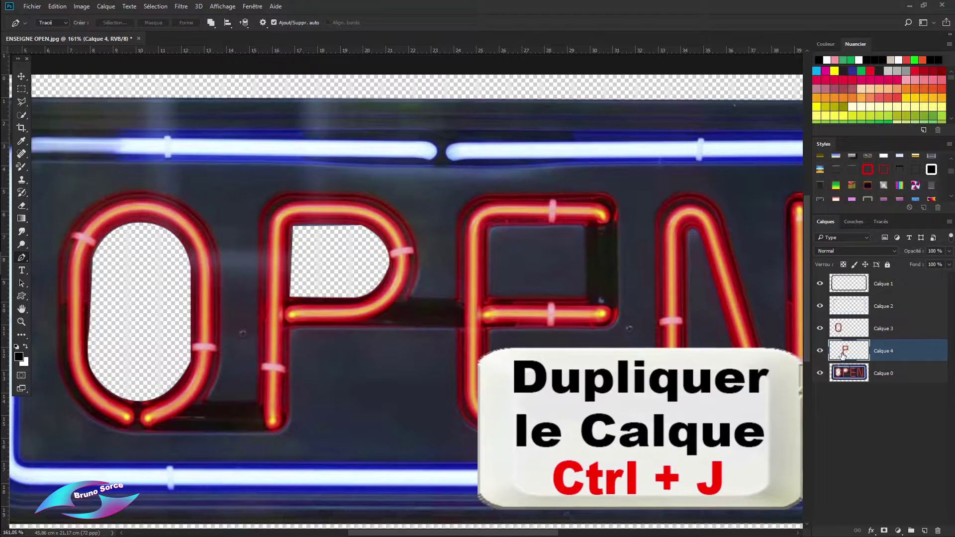
Trace a closed path around the letter E, following its spine, the three arms and the gaps between them.
{"action": "left_click_drag", "start_coordinate": [650, 324], "coordinate": [527, 324]}
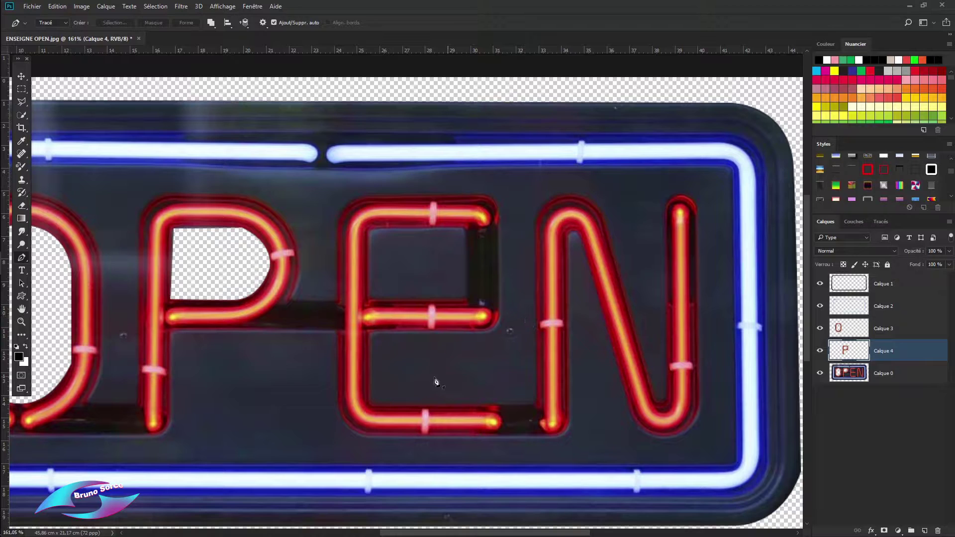
{"action": "left_click", "coordinate": [337, 300]}
{"action": "left_click", "coordinate": [337, 229]}
{"action": "left_click", "coordinate": [373, 194]}
{"action": "left_click", "coordinate": [480, 195]}
{"action": "left_click", "coordinate": [501, 229]}
{"action": "left_click", "coordinate": [464, 228]}
{"action": "left_click", "coordinate": [374, 228]}
{"action": "left_click", "coordinate": [366, 233]}
{"action": "left_click", "coordinate": [369, 299]}
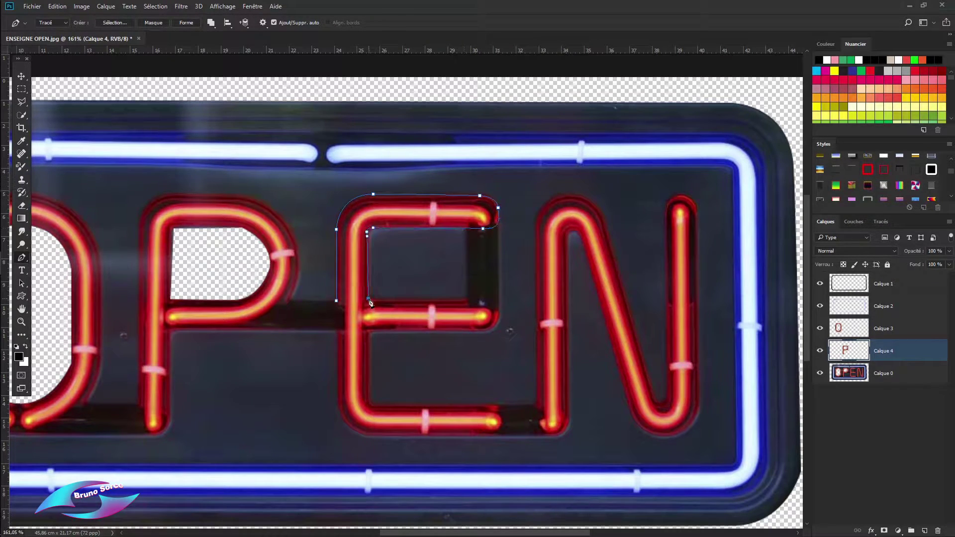
{"action": "left_click", "coordinate": [368, 308]}
{"action": "left_click", "coordinate": [482, 308]}
{"action": "left_click", "coordinate": [491, 327]}
{"action": "left_click", "coordinate": [475, 332]}
{"action": "left_click", "coordinate": [366, 332]}
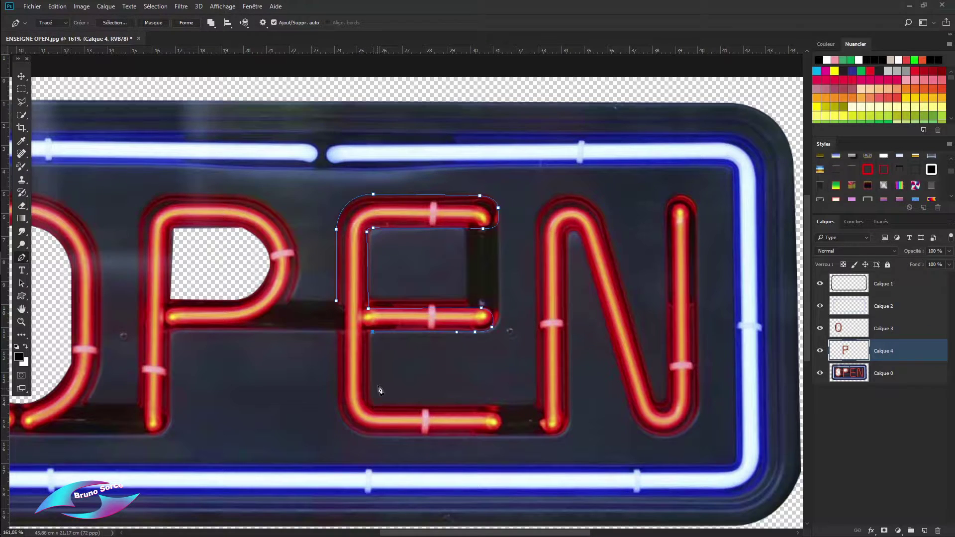
{"action": "left_click", "coordinate": [367, 400]}
{"action": "left_click", "coordinate": [374, 406]}
{"action": "left_click", "coordinate": [497, 421]}
{"action": "left_click", "coordinate": [344, 432]}
{"action": "left_click", "coordinate": [337, 301]}
Convert the E path into a selection and copy the letter from Calque 0 onto its own layer.
{"action": "right_click", "coordinate": [353, 309]}
{"action": "left_click", "coordinate": [378, 276]}
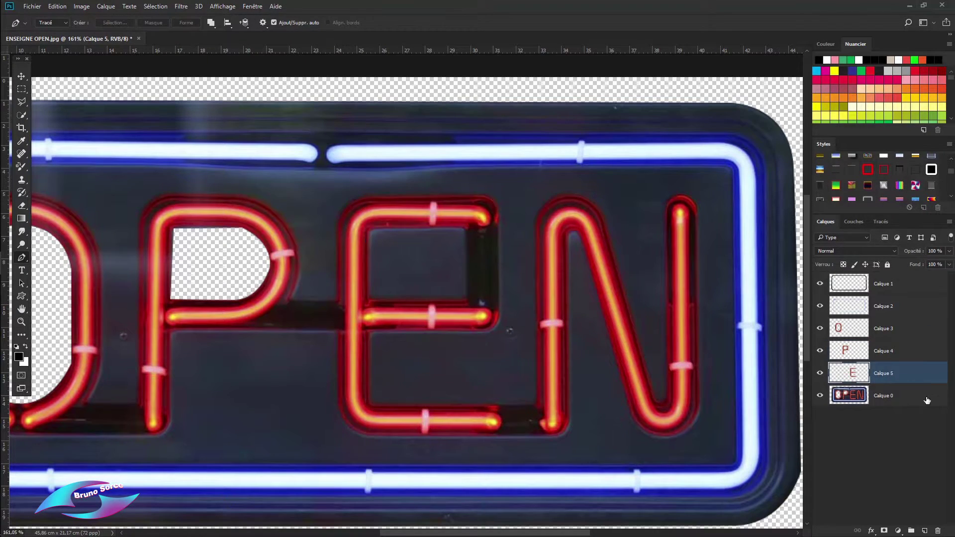
With Calque 0 active, trace a closed path around the letter N, following its diagonal, both uprights and rounded bends.
{"action": "left_click", "coordinate": [579, 234]}
{"action": "left_click", "coordinate": [636, 421]}
{"action": "left_click_drag", "start_coordinate": [689, 429], "coordinate": [730, 411]}
{"action": "left_click", "coordinate": [698, 384]}
{"action": "left_click", "coordinate": [697, 212]}
{"action": "left_click", "coordinate": [681, 198]}
{"action": "left_click", "coordinate": [667, 316]}
{"action": "left_click", "coordinate": [654, 395]}
{"action": "left_click", "coordinate": [599, 212]}
{"action": "left_click", "coordinate": [540, 232]}
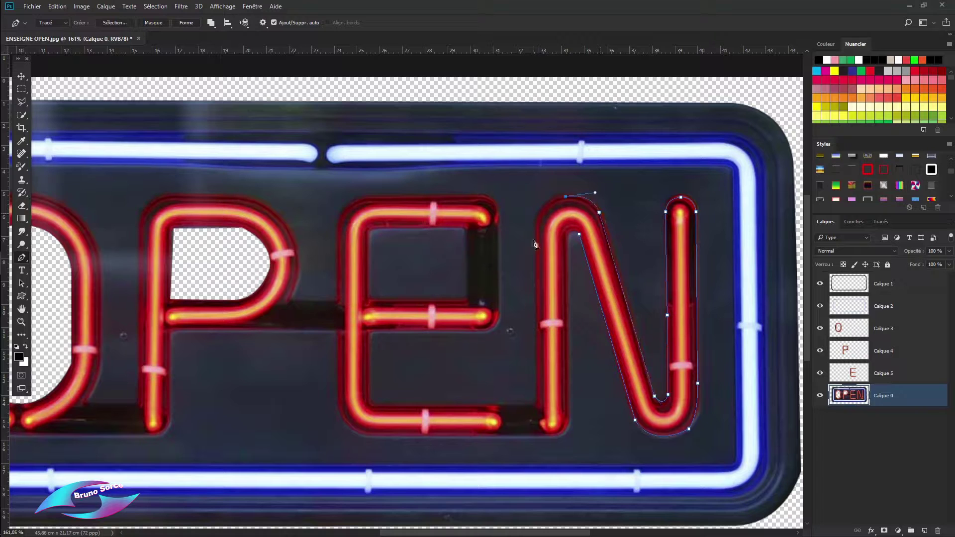
{"action": "left_click", "coordinate": [543, 423]}
{"action": "left_click", "coordinate": [579, 233]}
Convert the N path into a selection, copy the letter onto its own layer and fit the whole image in view.
{"action": "key", "text": "ctrl+Return"}
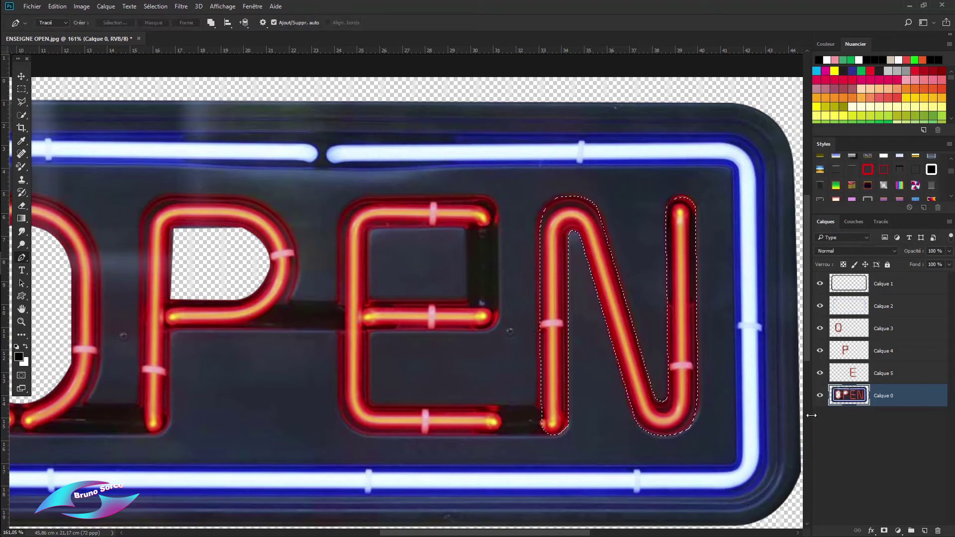
{"action": "key", "text": "ctrl+j"}
{"action": "key", "text": "ctrl+0"}
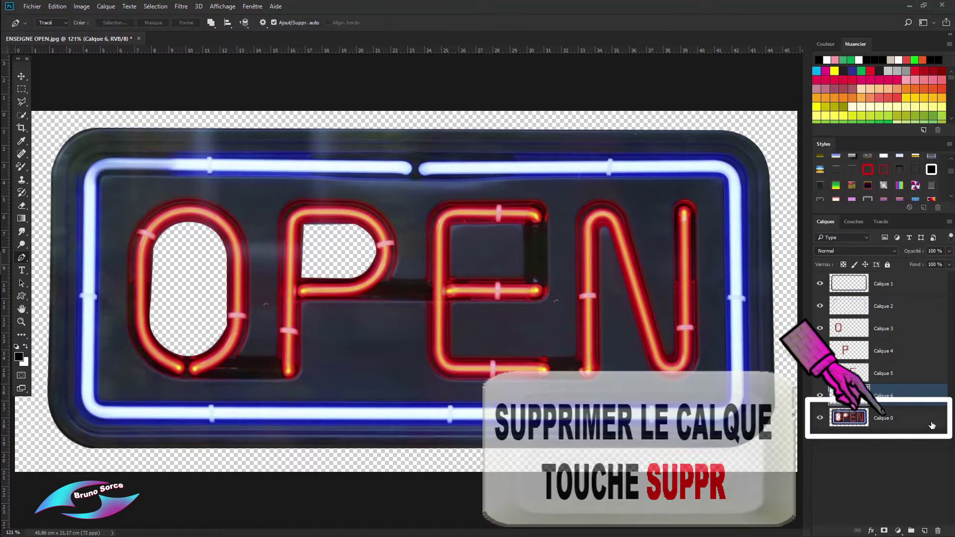
Delete the original image layer, Calque 0.
{"action": "left_click", "coordinate": [932, 425]}
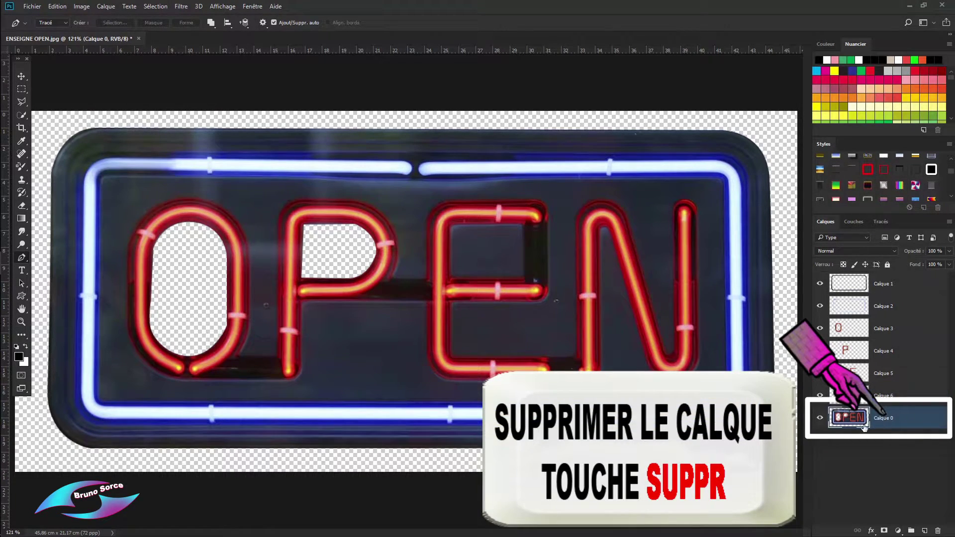
{"action": "key", "text": "Delete"}
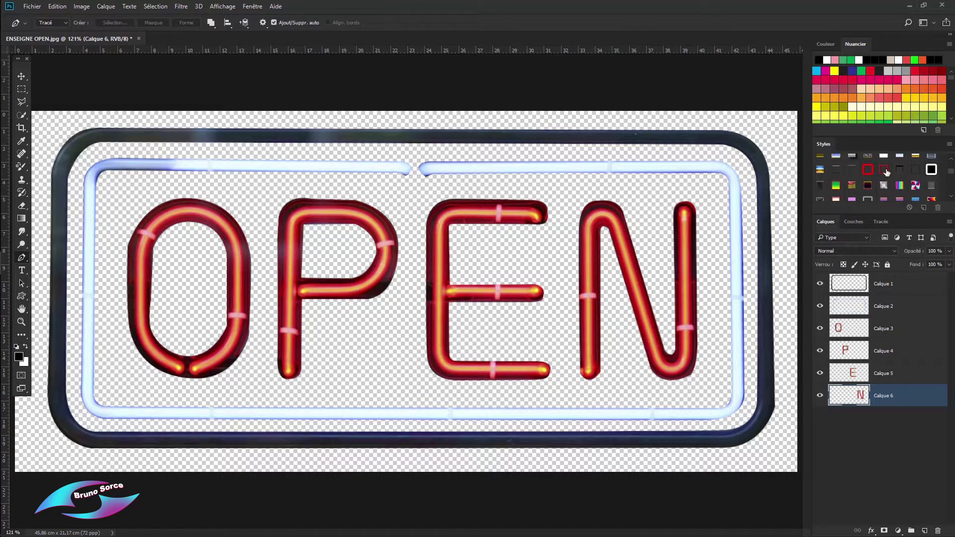
Detach the layer style presets from the dock and enlarge their display to show many more rows.
{"action": "left_click_drag", "start_coordinate": [833, 144], "coordinate": [672, 73]}
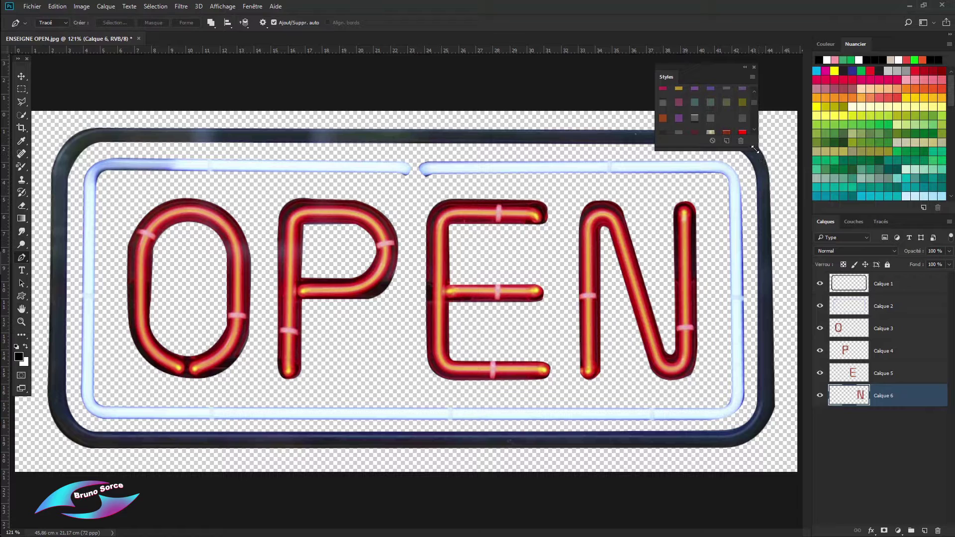
{"action": "left_click_drag", "start_coordinate": [754, 149], "coordinate": [824, 463]}
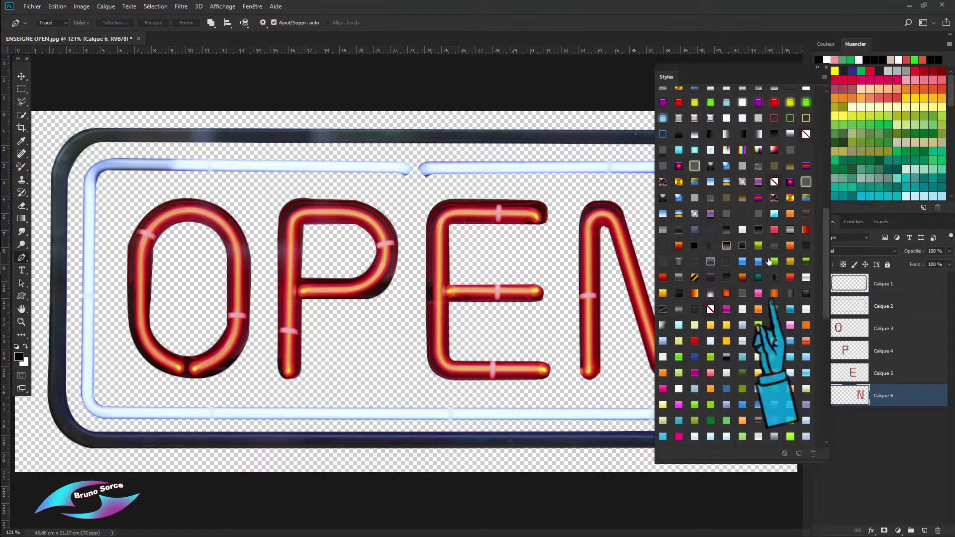
{"action": "left_click", "coordinate": [251, 7]}
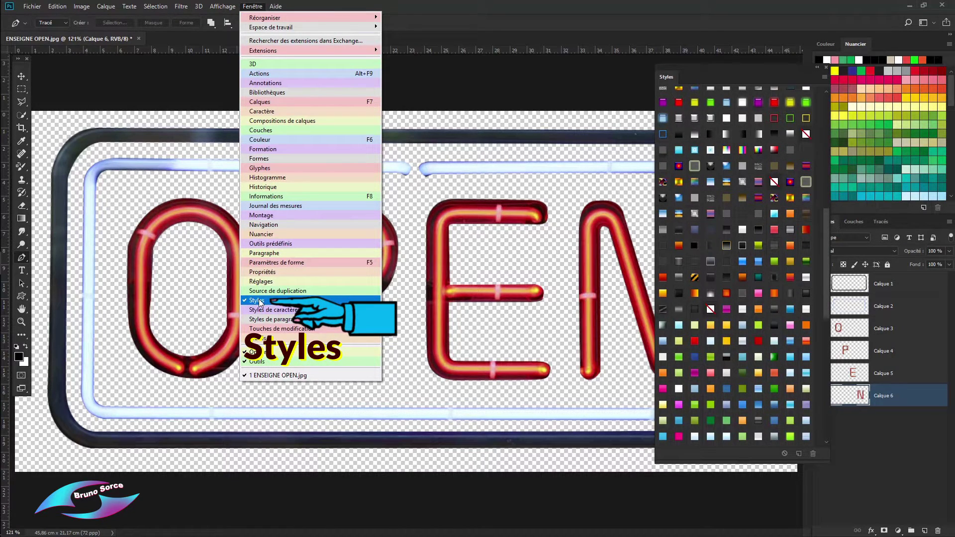
{"action": "left_click", "coordinate": [476, 25]}
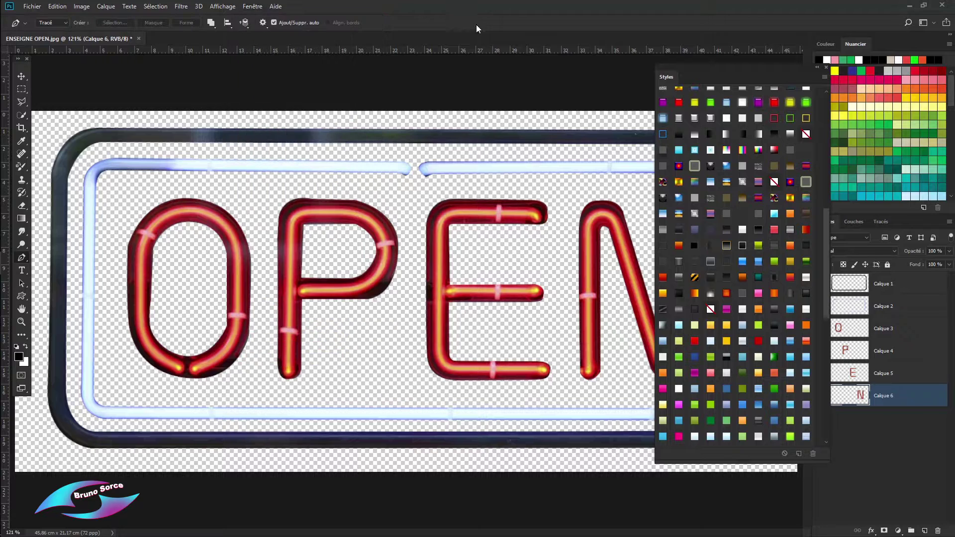
{"action": "scroll", "coordinate": [726, 245], "scroll_direction": "up", "scroll_amount": 3}
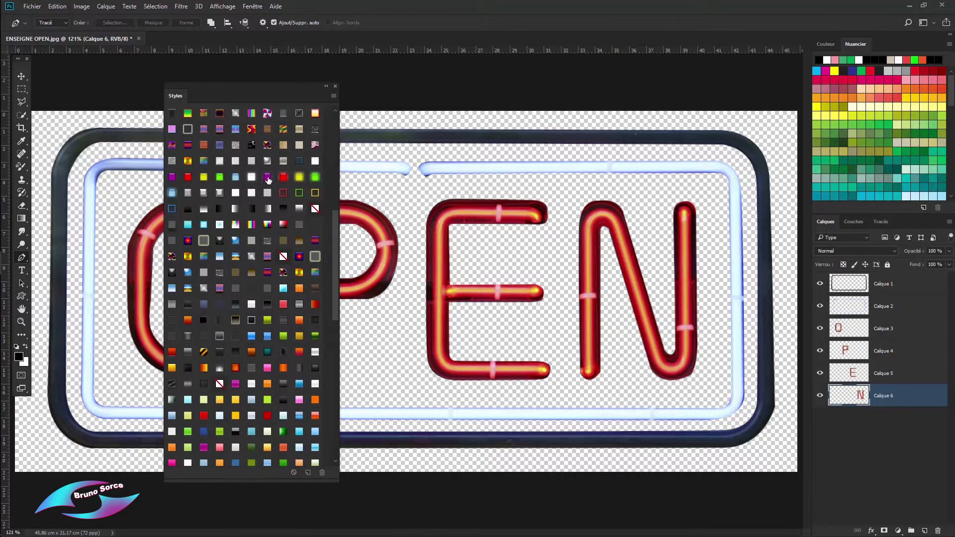
Apply the glowing purple neon style to the N on Calque 6 and the glowing yellow one to the E on Calque 5.
{"action": "left_click", "coordinate": [267, 177]}
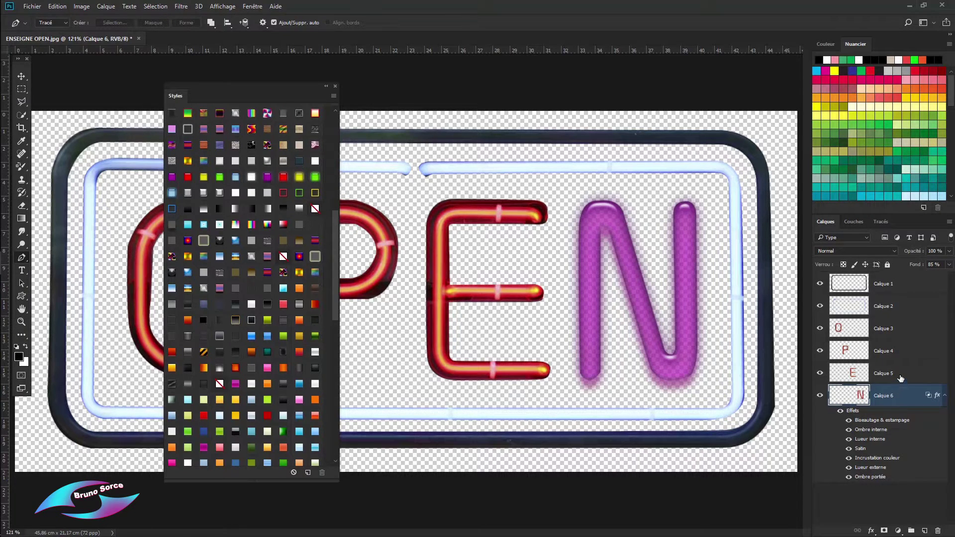
{"action": "left_click", "coordinate": [901, 376]}
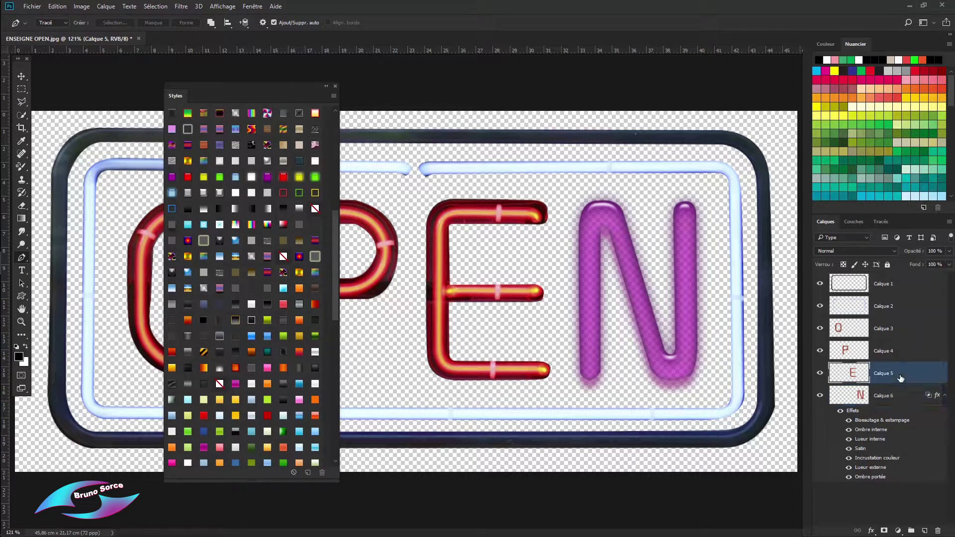
{"action": "left_click", "coordinate": [300, 179]}
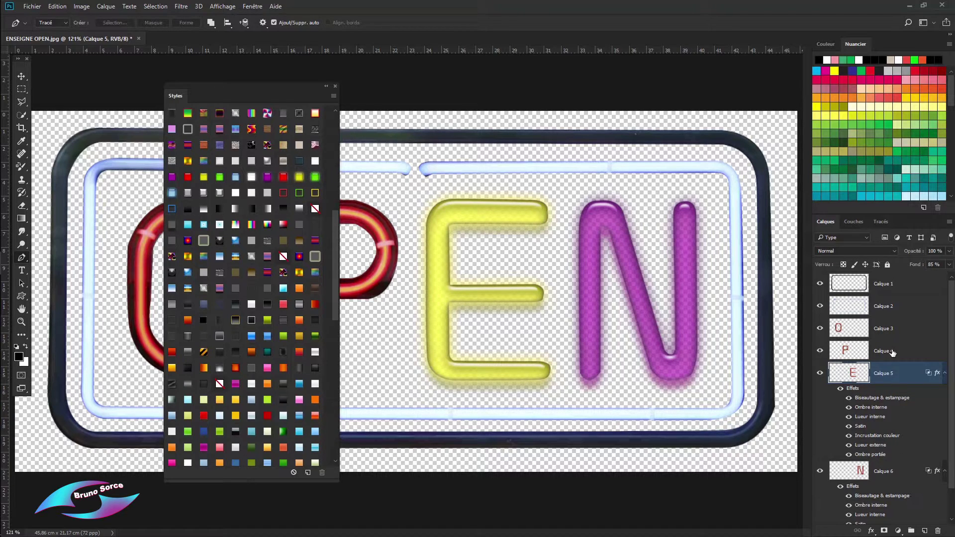
Apply the glowing green neon style to the P on Calque 4 and the glowing light blue one to the O on Calque 3.
{"action": "left_click", "coordinate": [893, 353]}
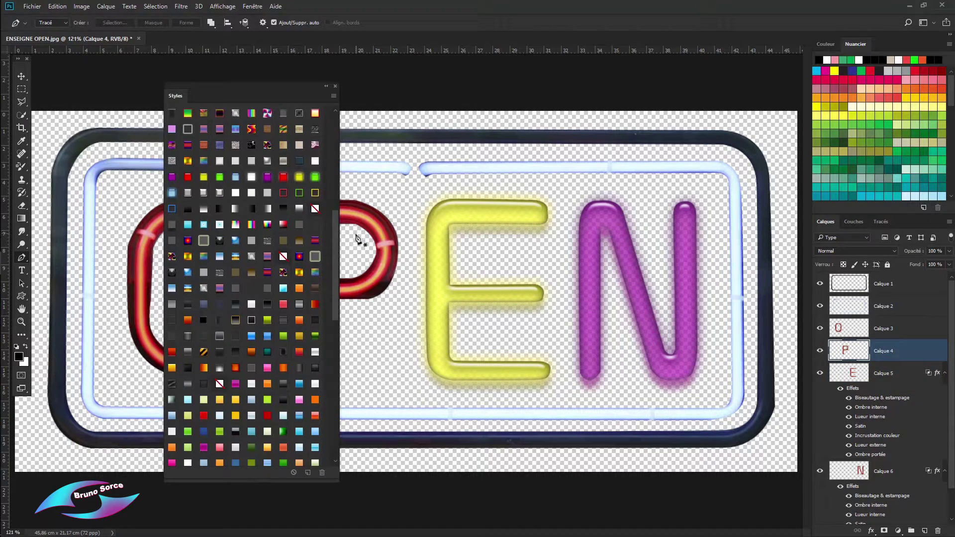
{"action": "left_click", "coordinate": [316, 177]}
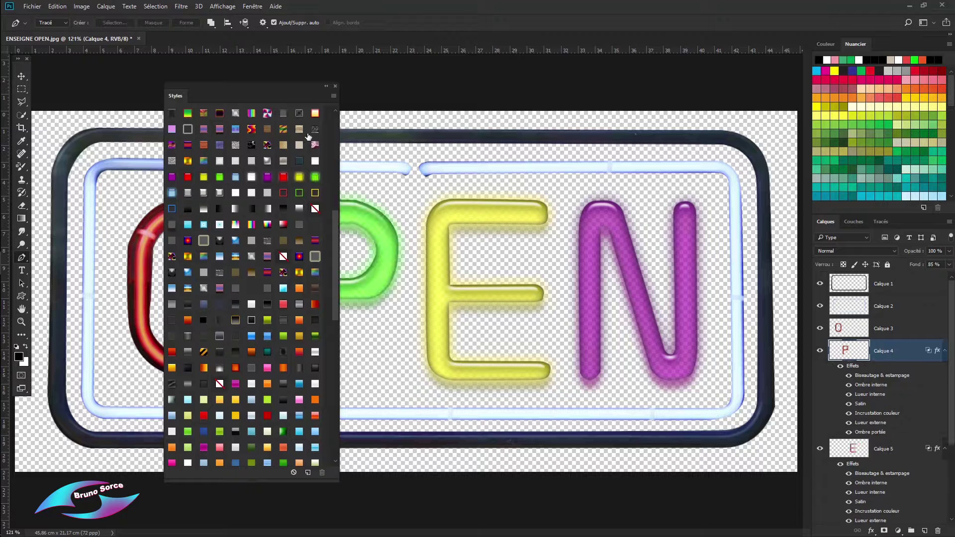
{"action": "left_click_drag", "start_coordinate": [290, 94], "coordinate": [540, 113]}
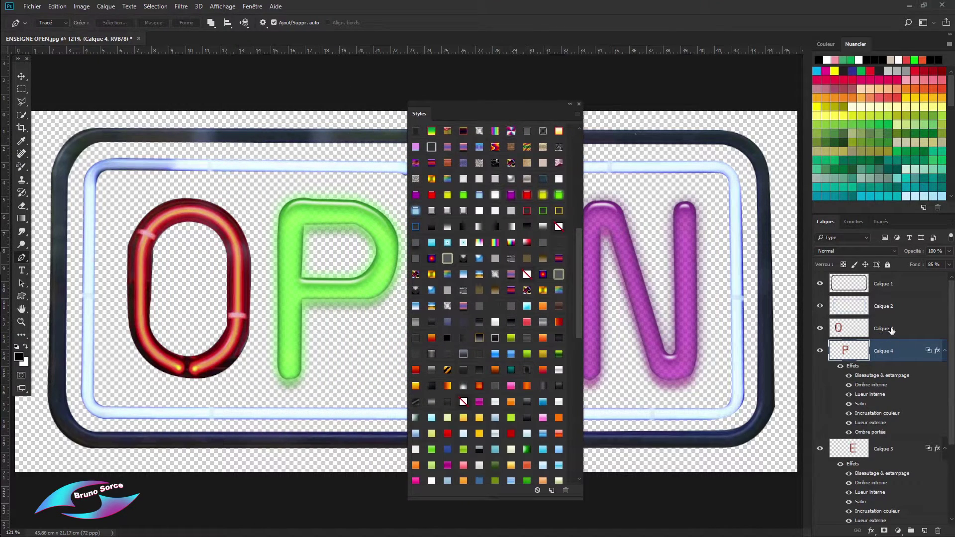
{"action": "left_click", "coordinate": [859, 337]}
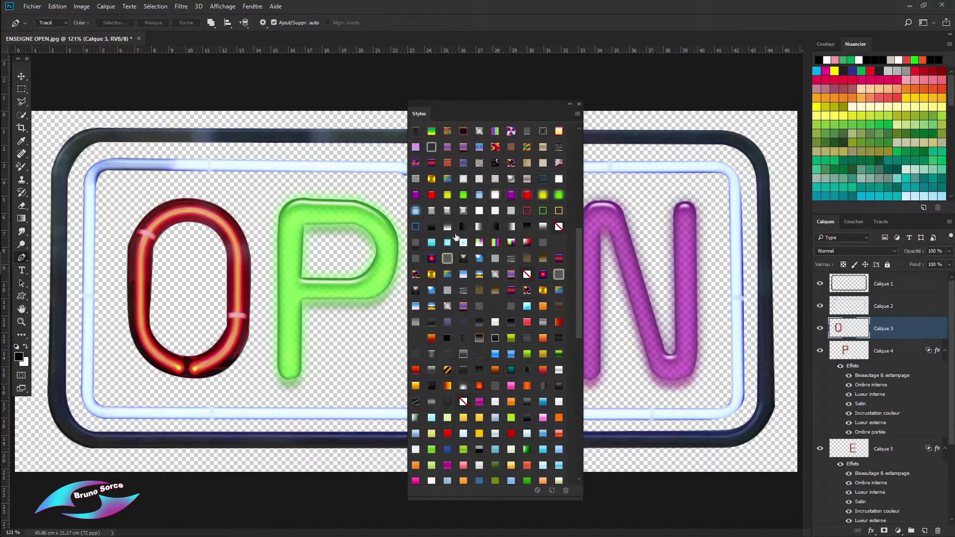
{"action": "left_click", "coordinate": [415, 213]}
{"action": "left_click_drag", "start_coordinate": [472, 105], "coordinate": [453, 122]}
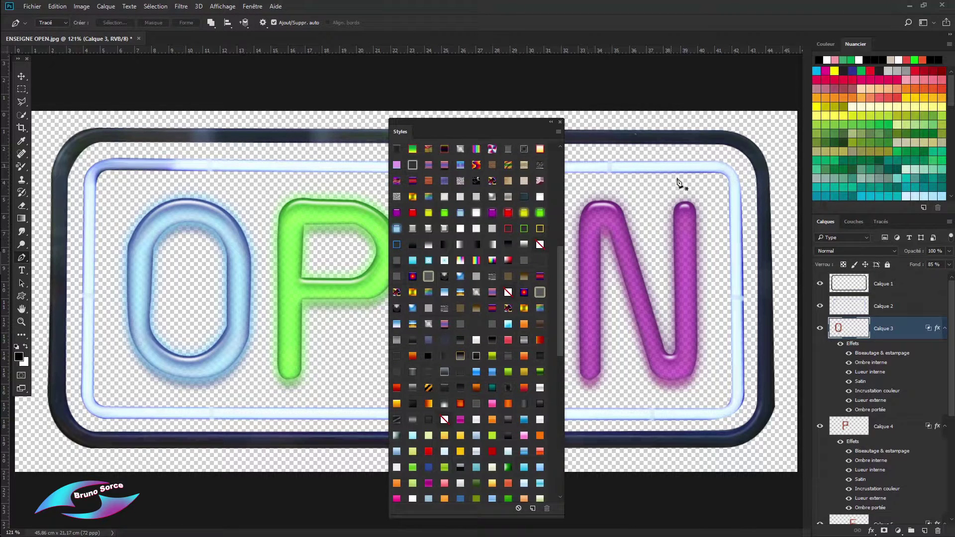
Give the inner neon tube on Calque 2 the glossy red style and the outer rim on Calque 1 the glowing green neon style.
{"action": "left_click", "coordinate": [892, 312]}
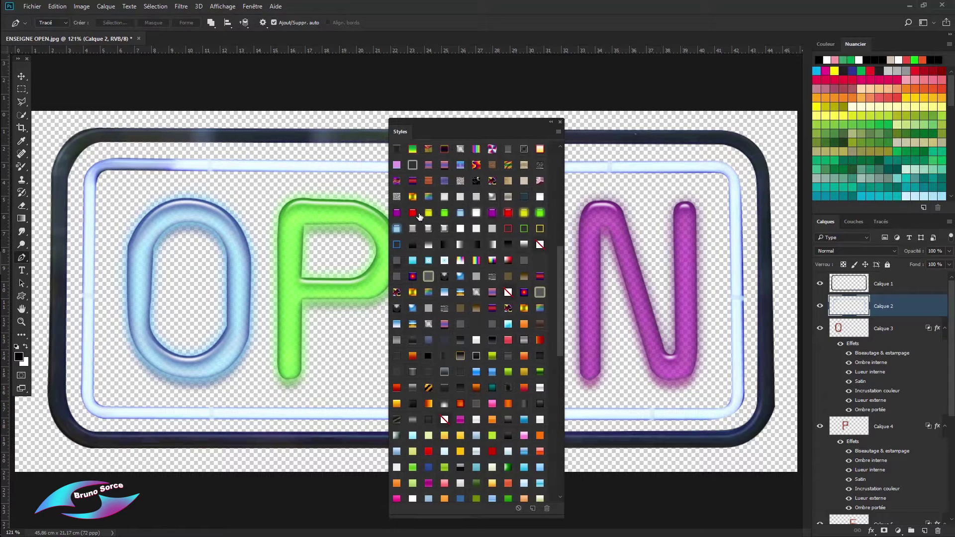
{"action": "left_click", "coordinate": [413, 213]}
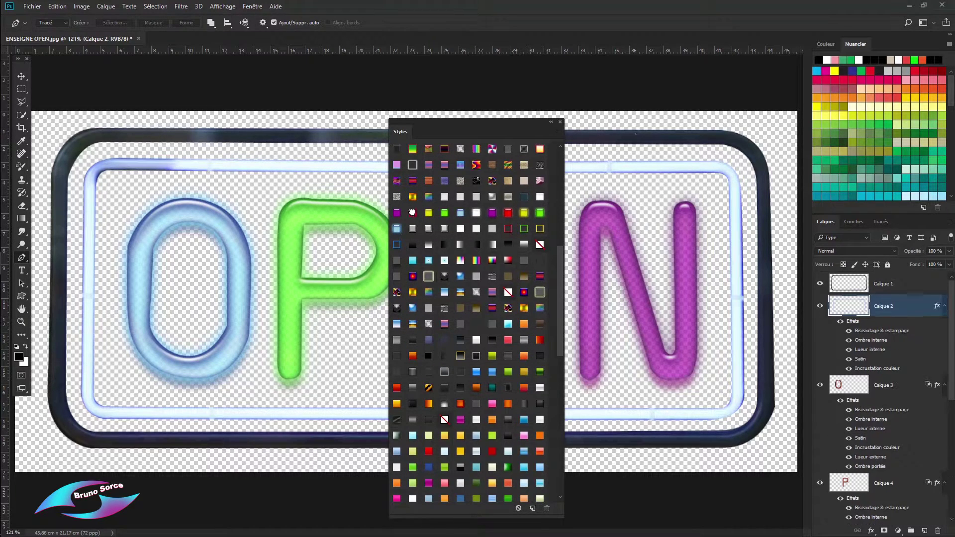
{"action": "left_click", "coordinate": [899, 291]}
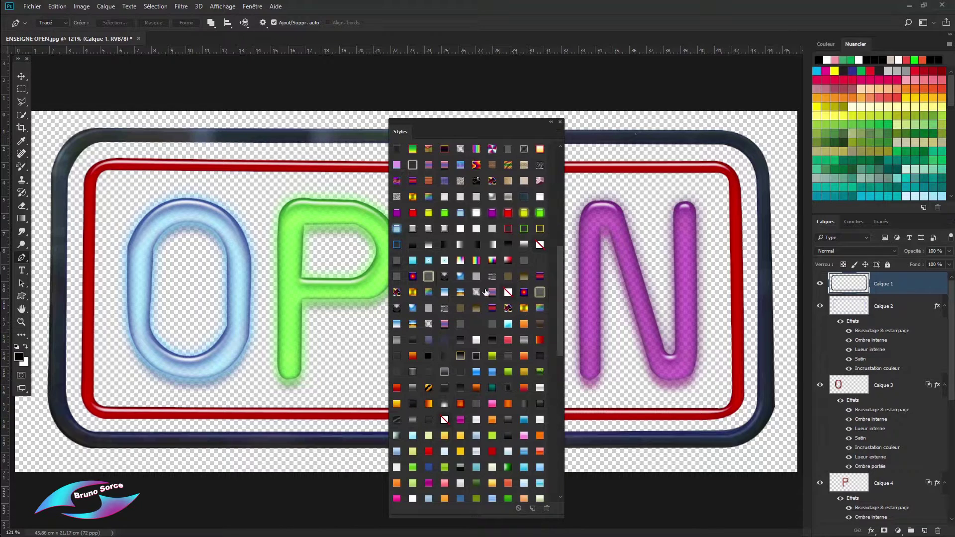
{"action": "left_click", "coordinate": [508, 229]}
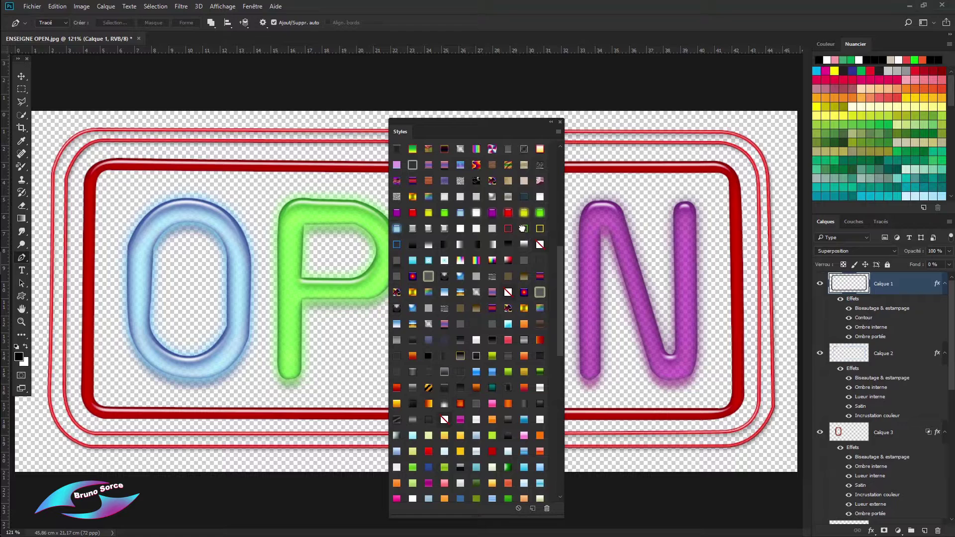
{"action": "left_click", "coordinate": [525, 230]}
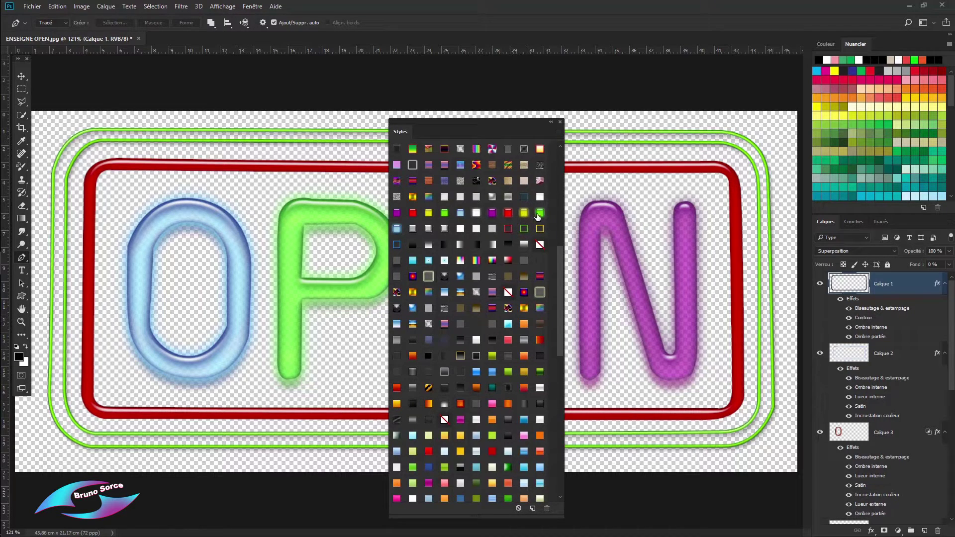
{"action": "left_click", "coordinate": [539, 214]}
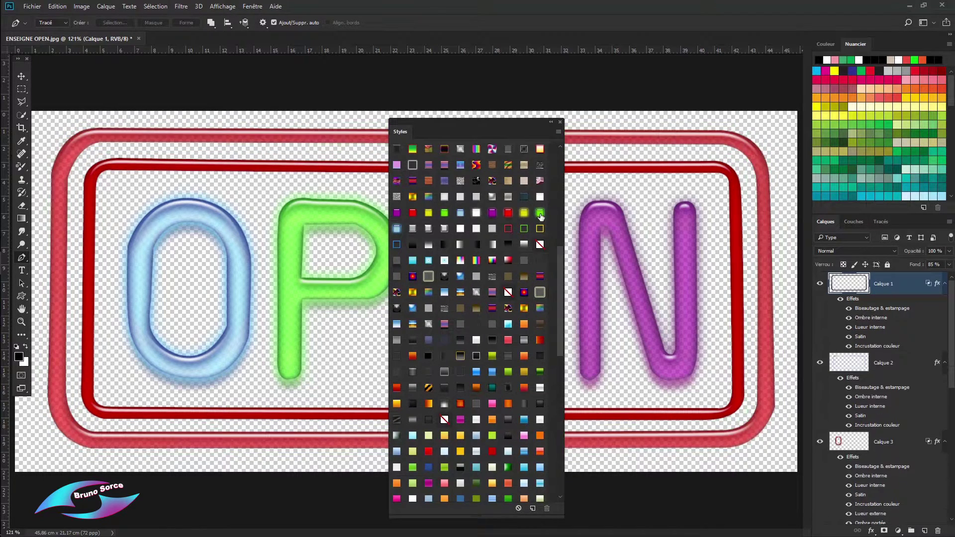
{"action": "left_click", "coordinate": [561, 122]}
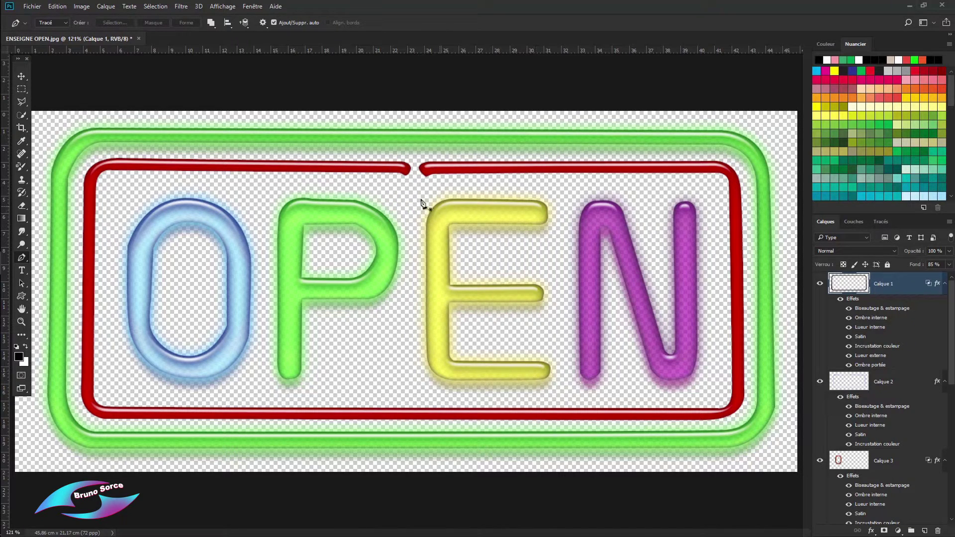
Create a new empty layer and move it beneath all the others, below the N layer Calque 6.
{"action": "scroll", "coordinate": [898, 357], "scroll_direction": "down", "scroll_amount": 10}
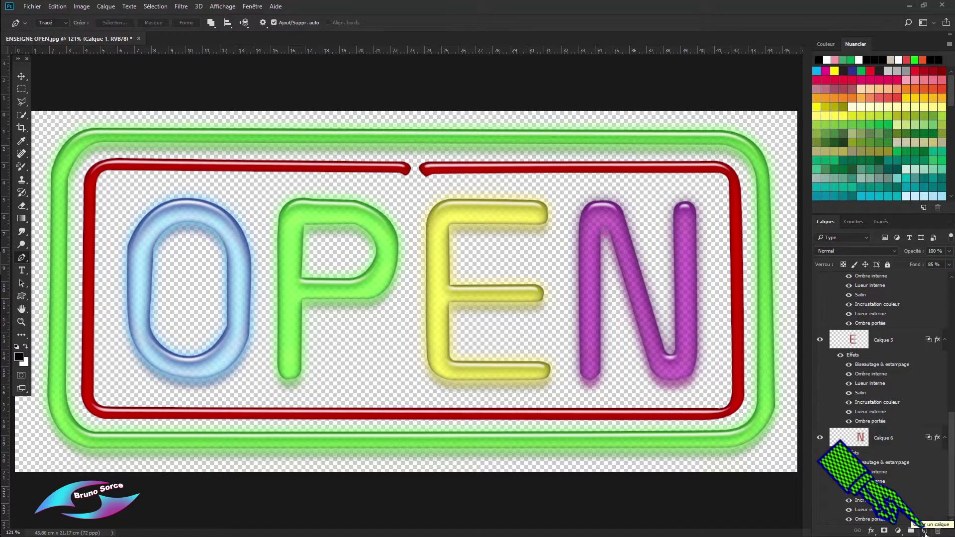
{"action": "left_click", "coordinate": [924, 532]}
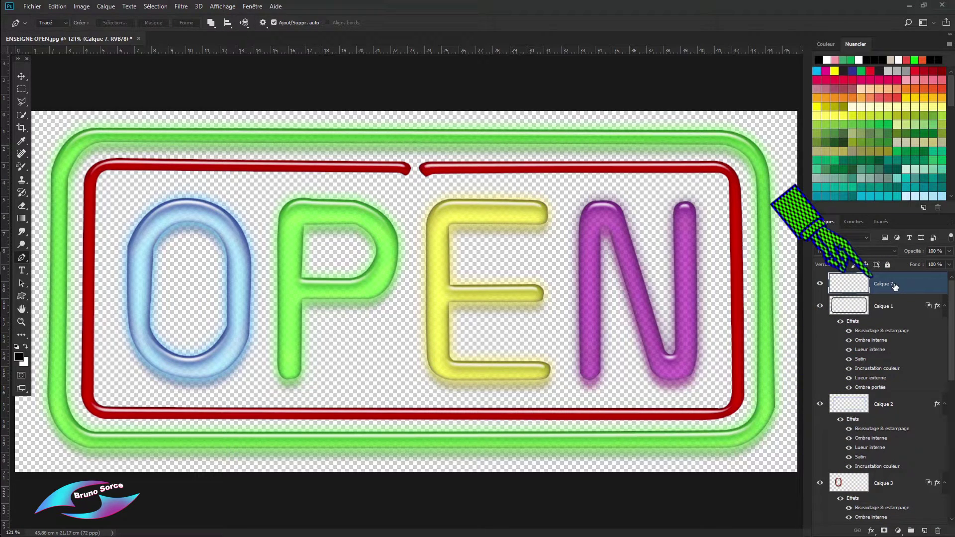
{"action": "left_click_drag", "start_coordinate": [882, 287], "coordinate": [904, 468]}
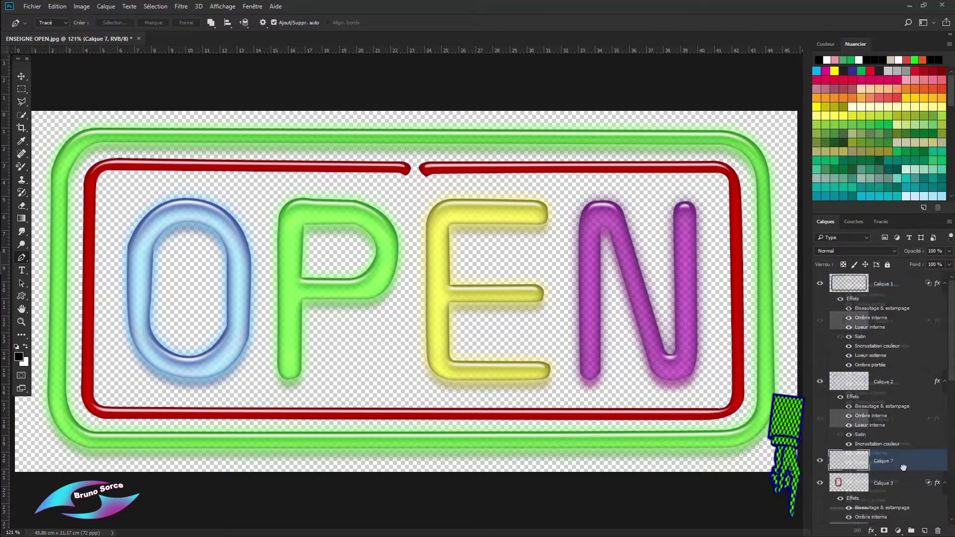
{"action": "scroll", "coordinate": [904, 468], "scroll_direction": "down", "scroll_amount": 5}
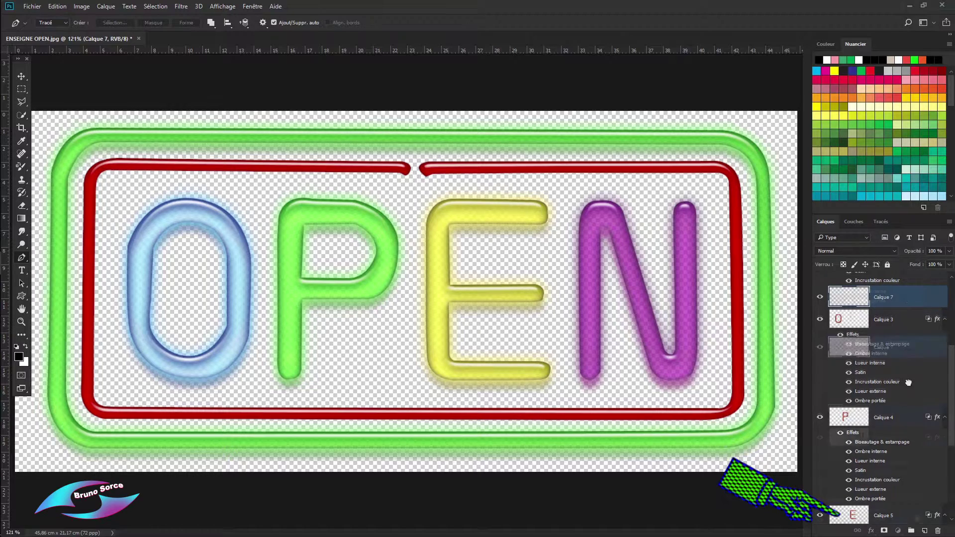
{"action": "left_click_drag", "start_coordinate": [908, 382], "coordinate": [904, 502]}
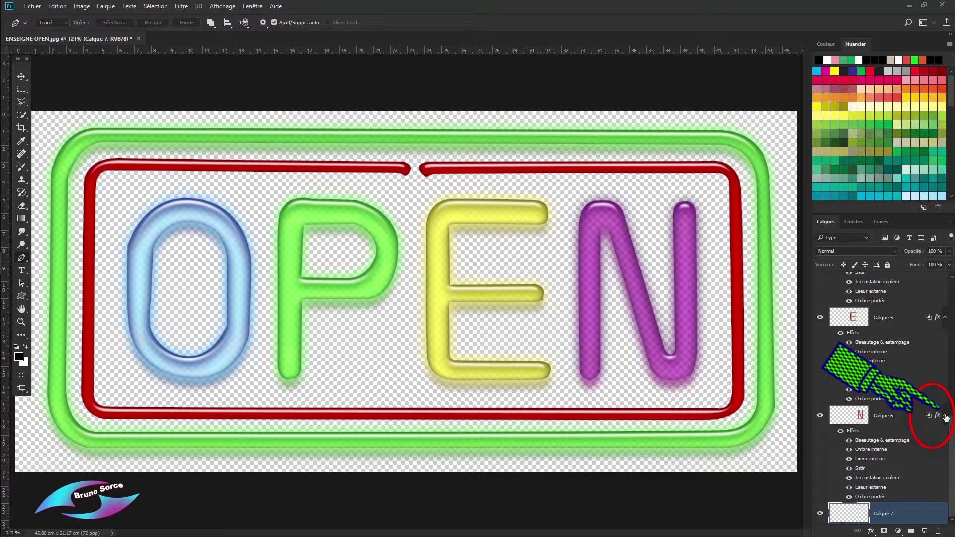
Collapse the effects lists of Calque 6 through Calque 1 and fill Calque 7 with the black foreground colour.
{"action": "left_click", "coordinate": [946, 418]}
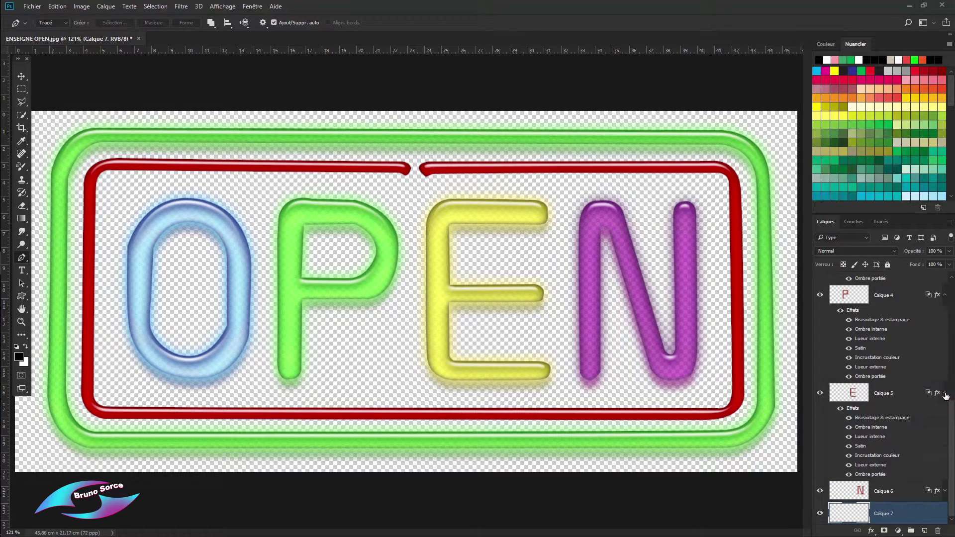
{"action": "left_click", "coordinate": [946, 394]}
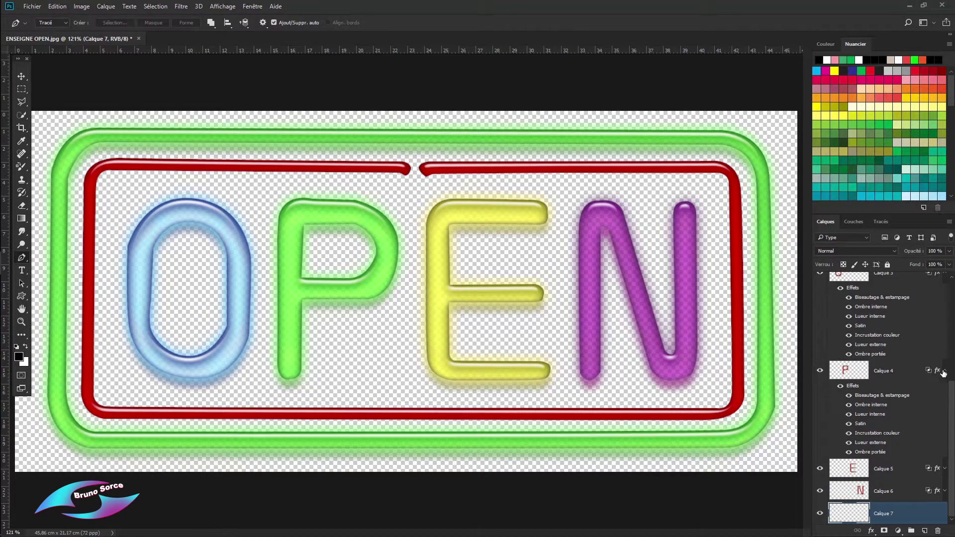
{"action": "left_click", "coordinate": [944, 373]}
{"action": "left_click", "coordinate": [945, 352]}
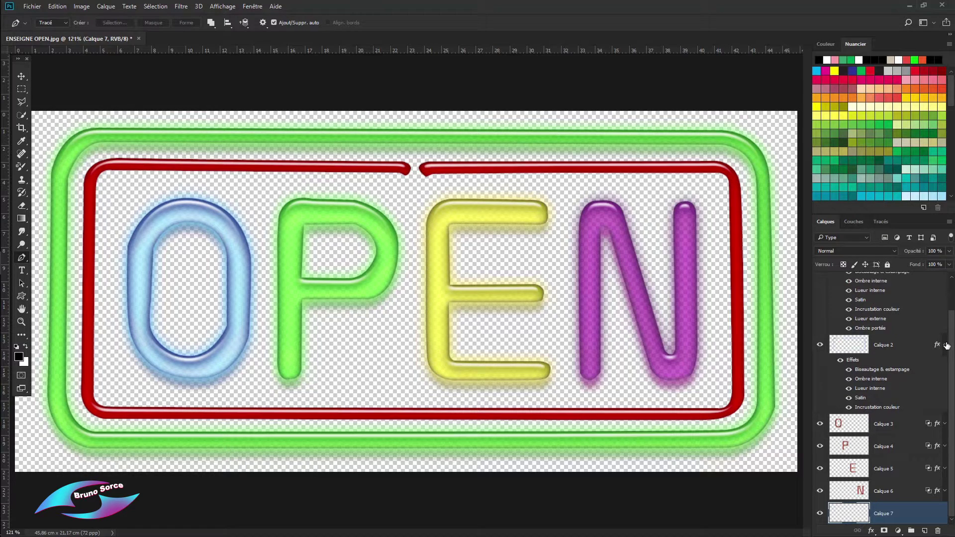
{"action": "left_click", "coordinate": [945, 345]}
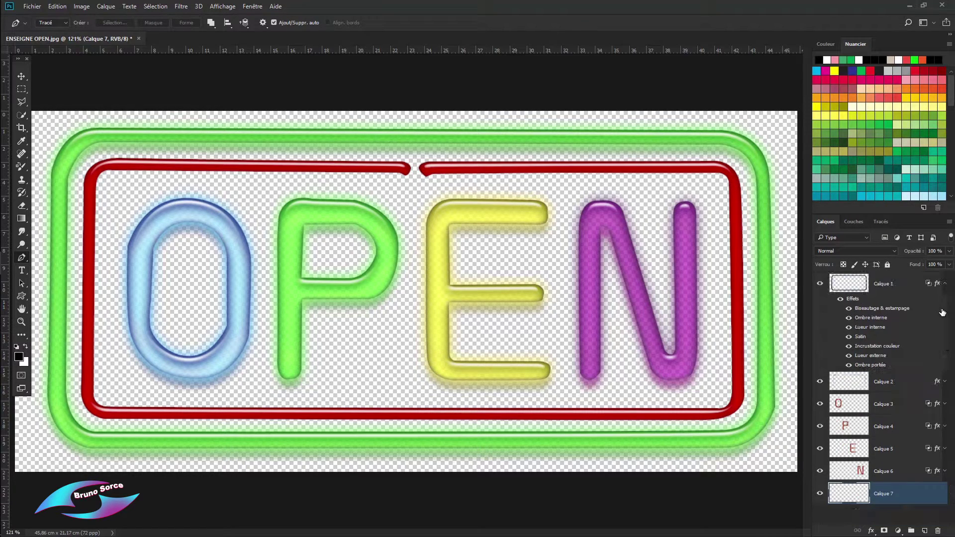
{"action": "left_click", "coordinate": [945, 285]}
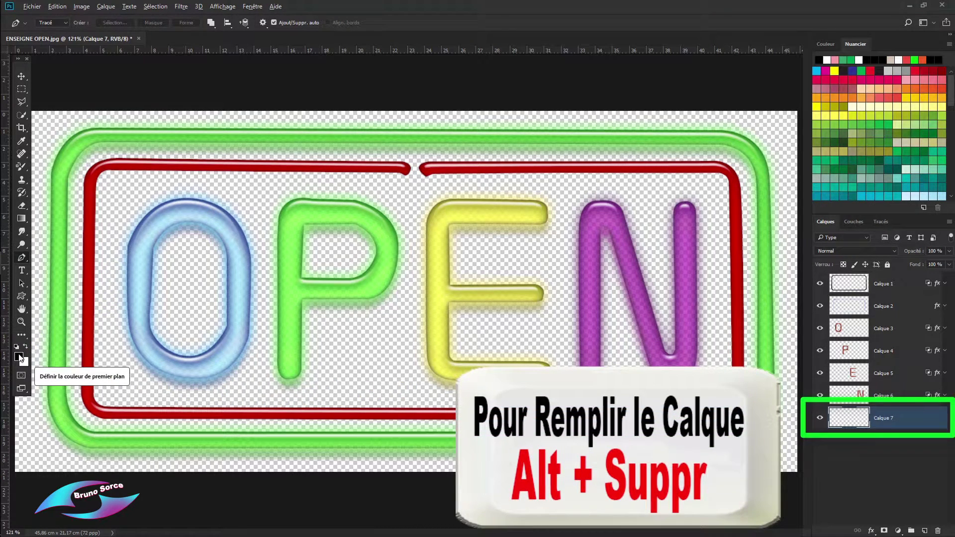
{"action": "key", "text": "alt+Delete"}
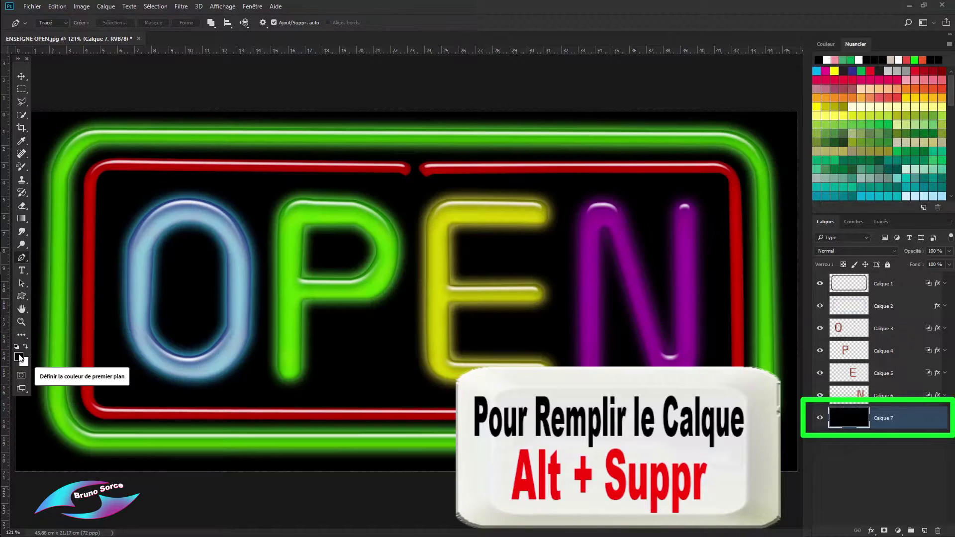
Save the layered neon sign as a Photoshop file named LETTRES DETOURE TUTO.
{"action": "scroll", "coordinate": [371, 324], "scroll_direction": "down", "scroll_amount": 2}
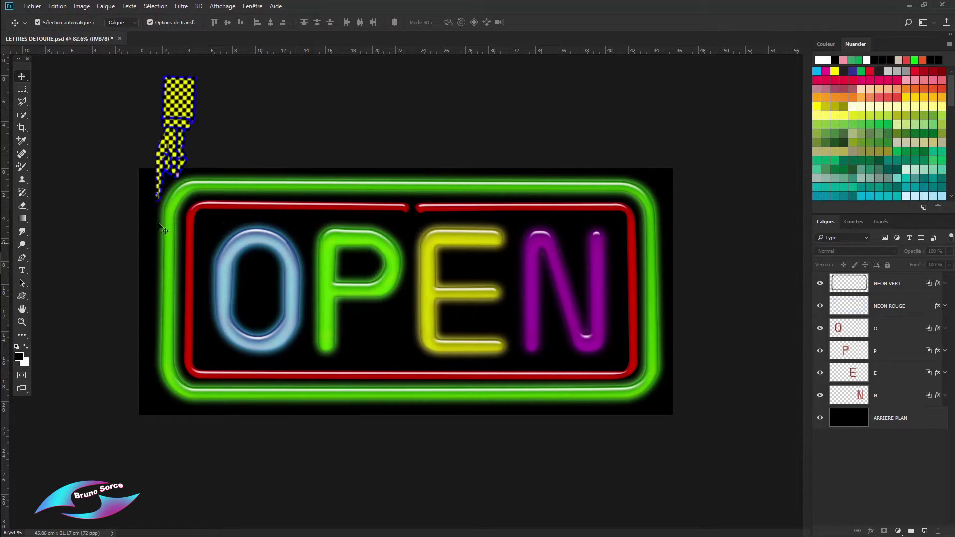
{"action": "left_click", "coordinate": [32, 7]}
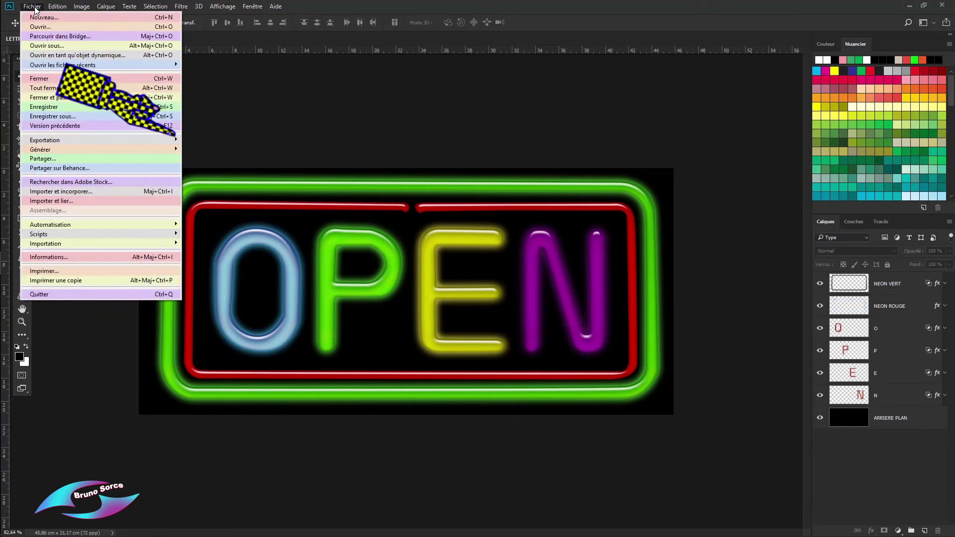
{"action": "left_click", "coordinate": [39, 118]}
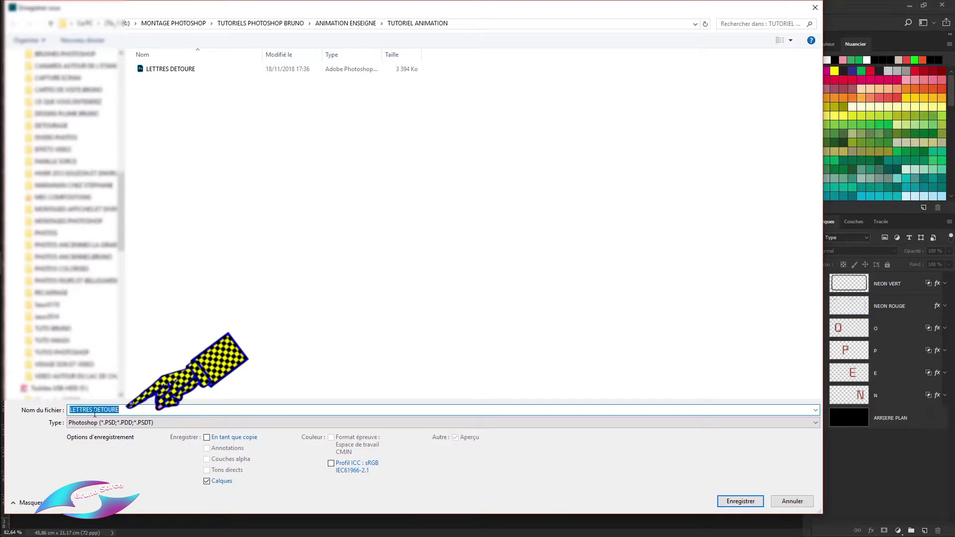
{"action": "left_click", "coordinate": [128, 413]}
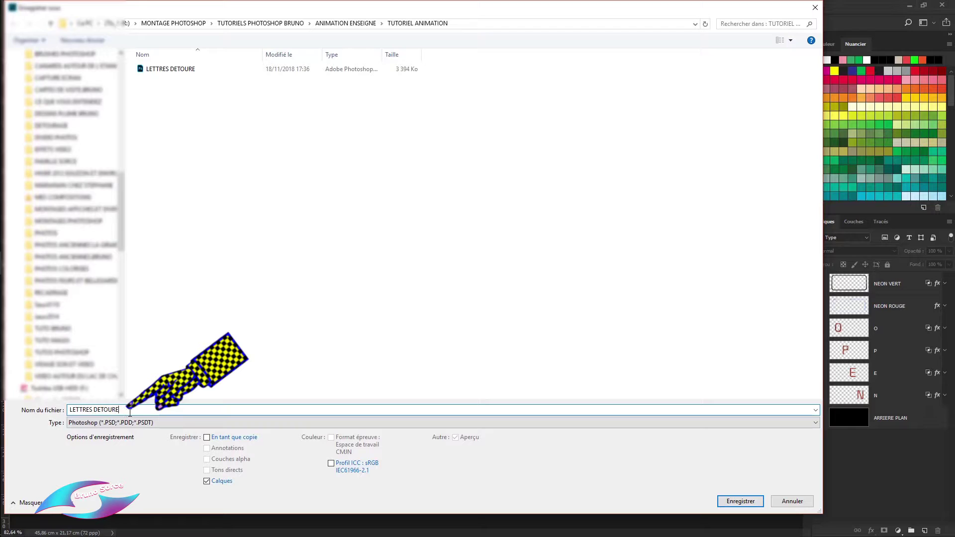
{"action": "type", "text": "TUTO"}
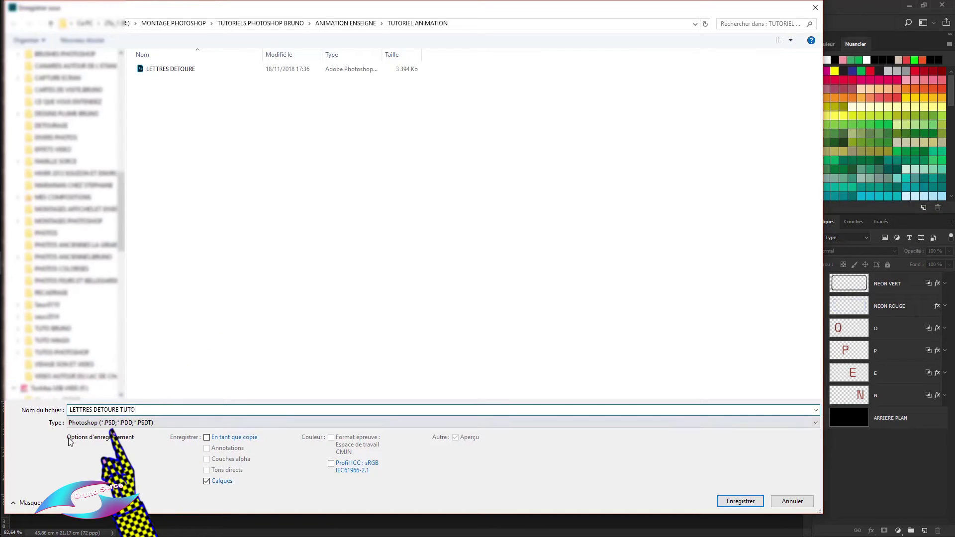
{"action": "left_click", "coordinate": [741, 502]}
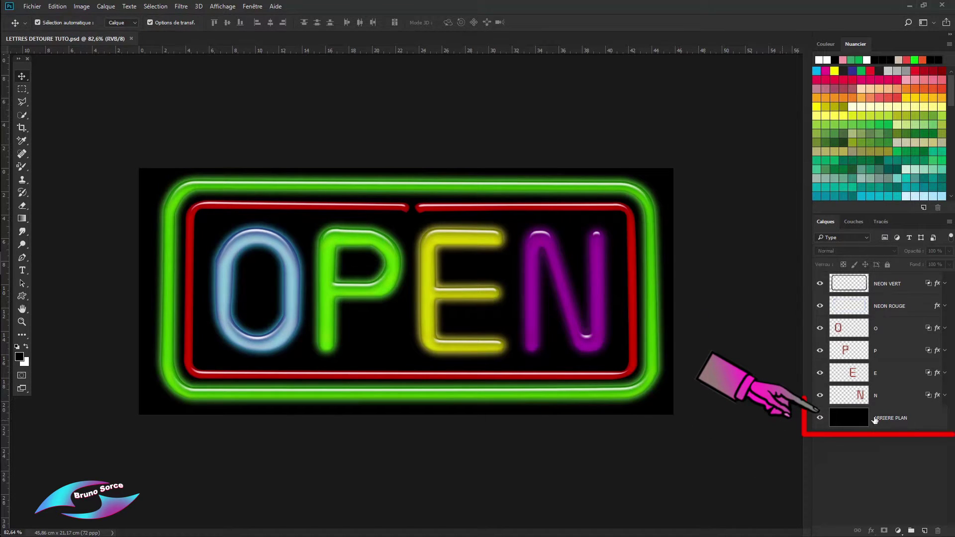
Hide the ARRIERE PLAN layer and save a PNG copy named LETTRES DETOURE TUTO with the large-file, fastest-saving option.
{"action": "left_click", "coordinate": [852, 422]}
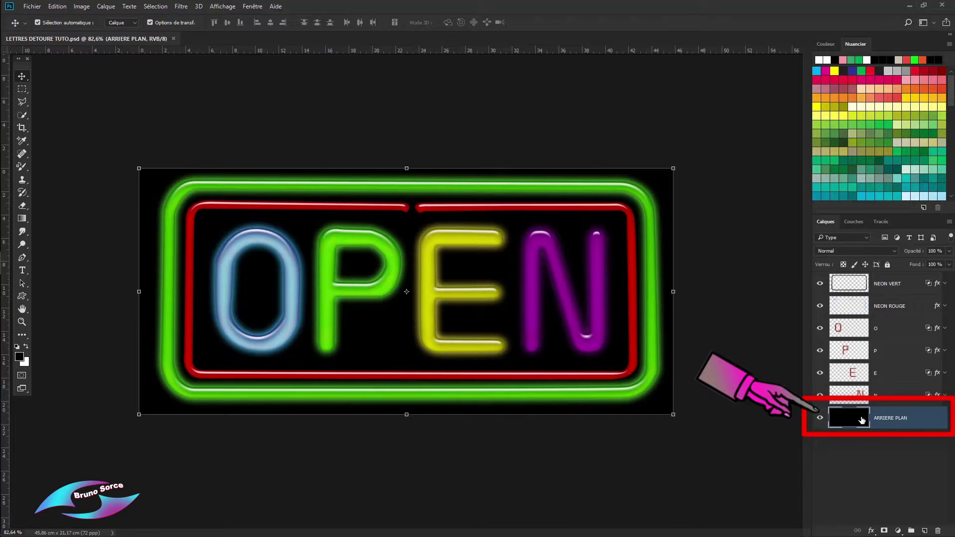
{"action": "left_click", "coordinate": [820, 420]}
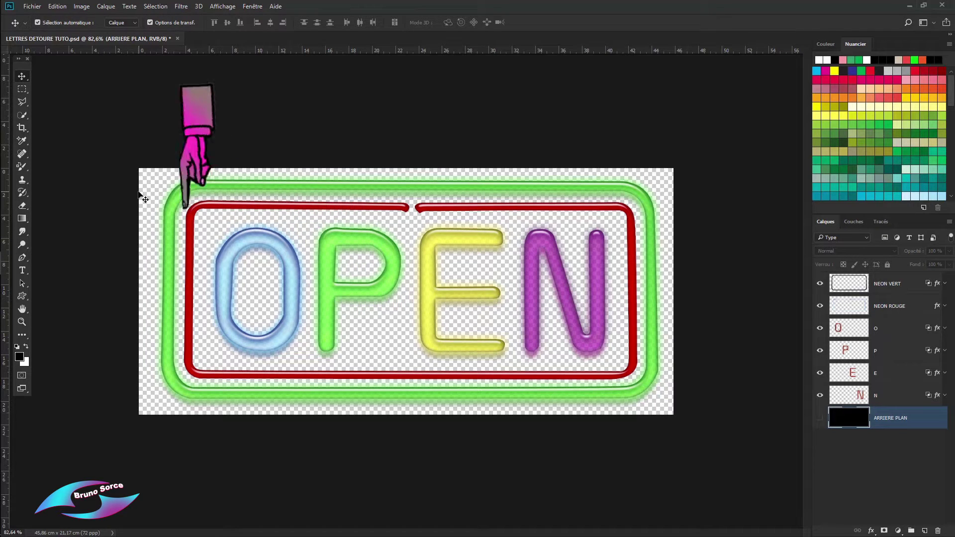
{"action": "left_click", "coordinate": [31, 6]}
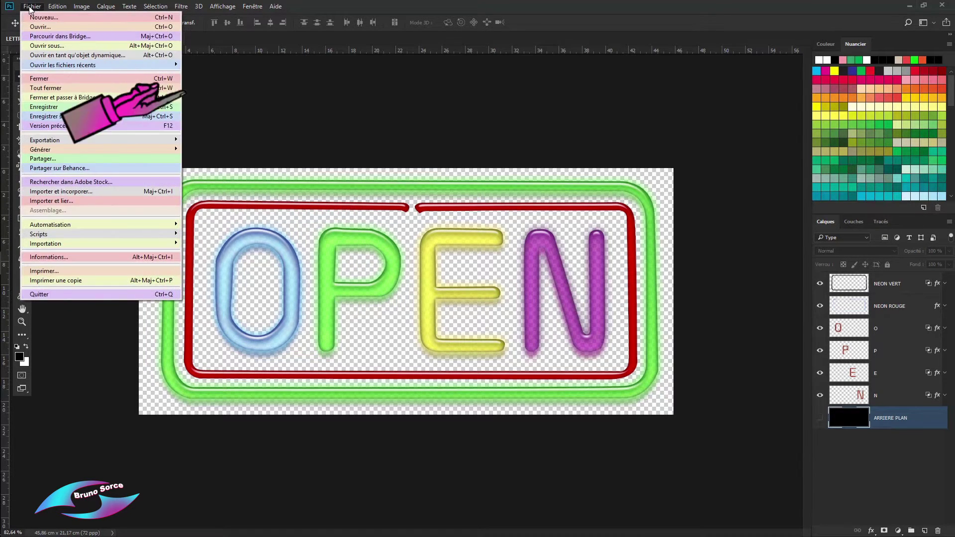
{"action": "left_click", "coordinate": [42, 119]}
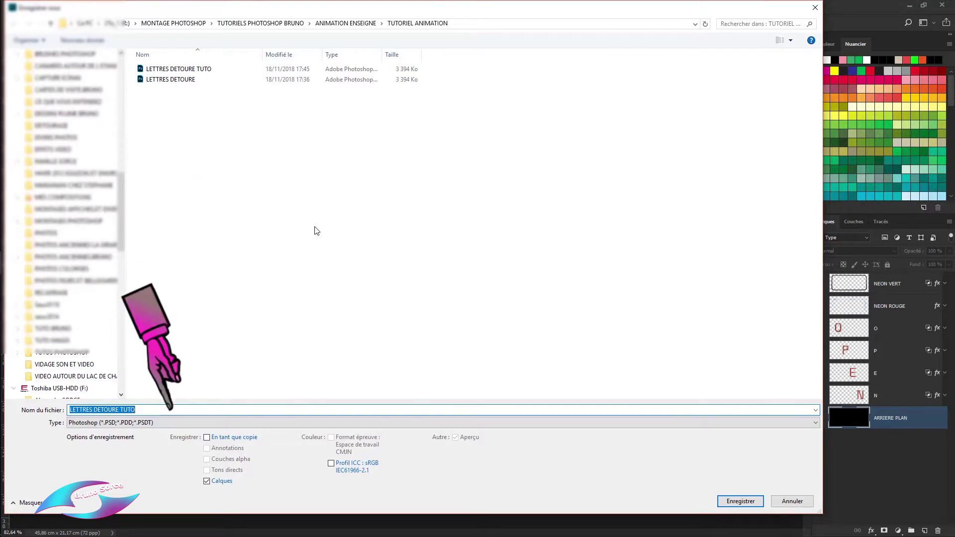
{"action": "left_click", "coordinate": [111, 423]}
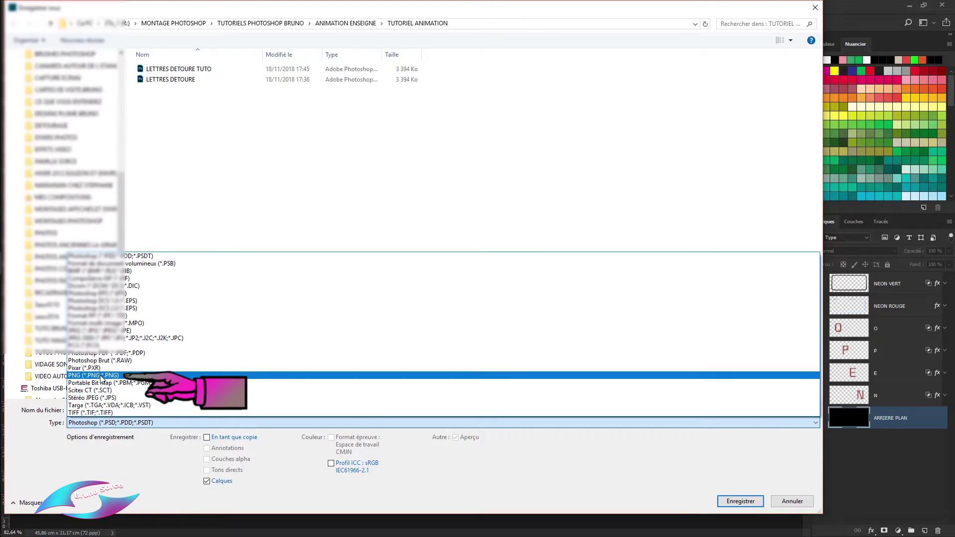
{"action": "left_click", "coordinate": [93, 376]}
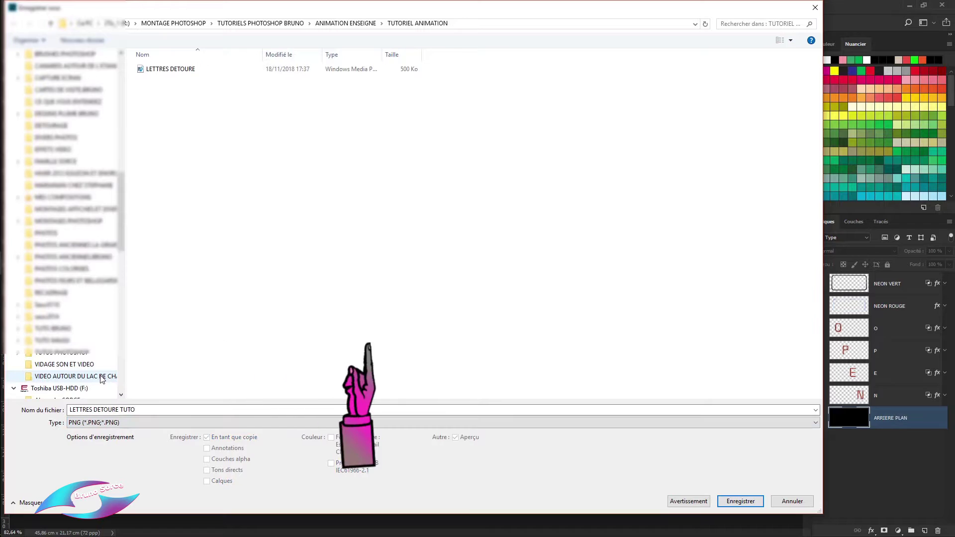
{"action": "left_click", "coordinate": [732, 503]}
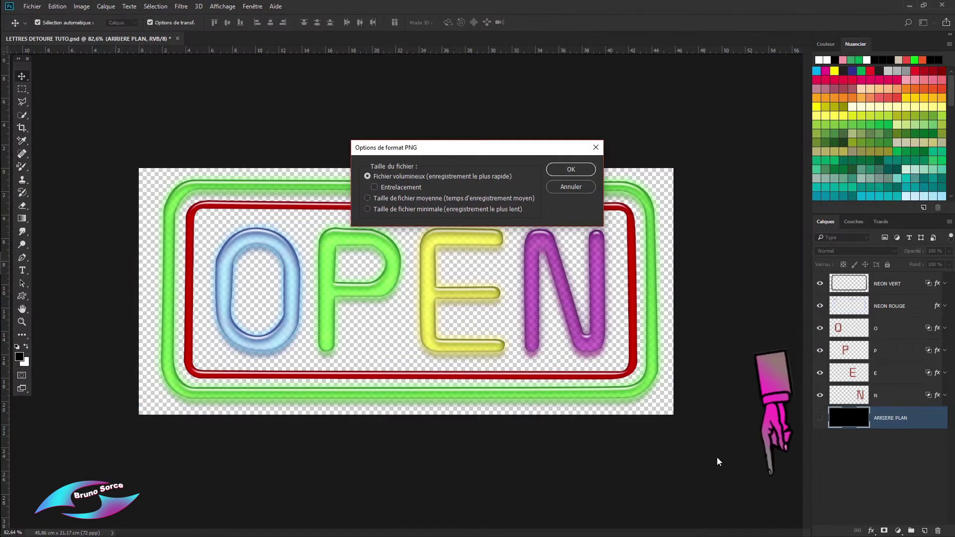
{"action": "left_click", "coordinate": [570, 170]}
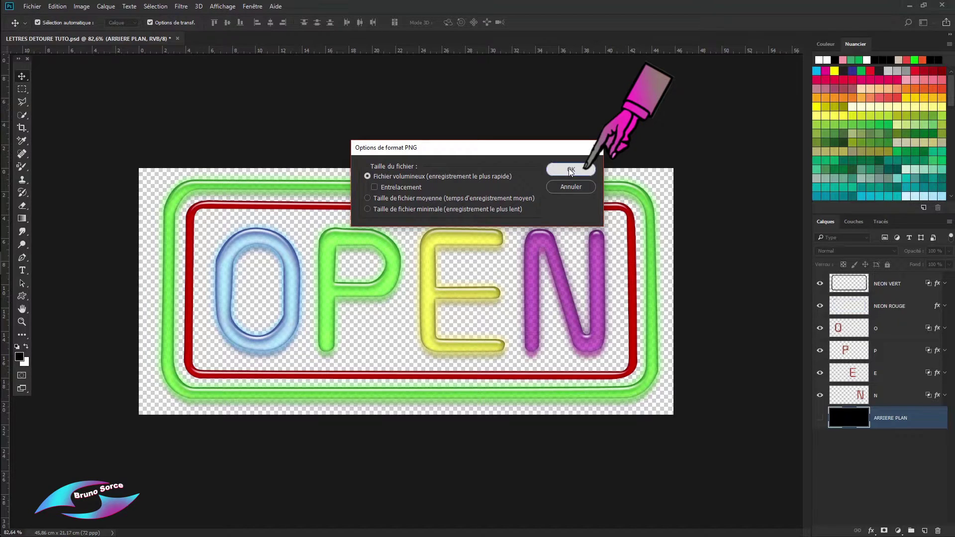
Close the layered document, try moving the flattened sign in the PNG copy, and close the copy without saving.
{"action": "left_click", "coordinate": [178, 39]}
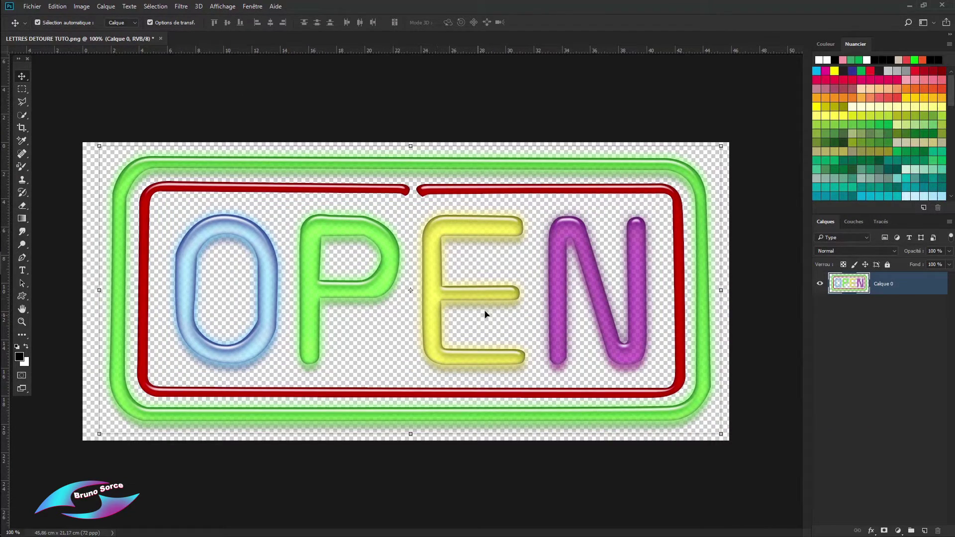
{"action": "left_click_drag", "start_coordinate": [464, 241], "coordinate": [450, 225]}
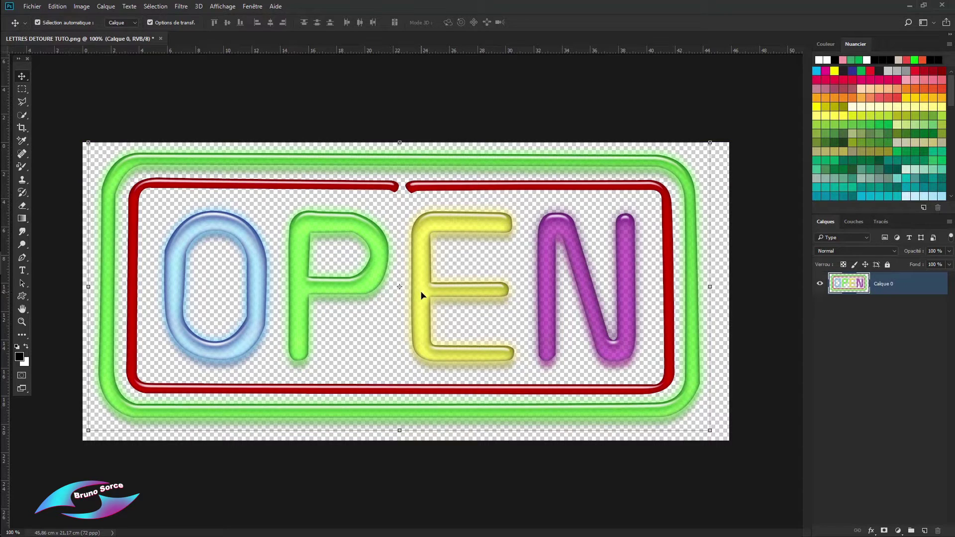
{"action": "mouse_move", "coordinate": [422, 295]}
{"action": "left_mouse_down"}
{"action": "mouse_move", "coordinate": [428, 311]}
{"action": "mouse_move", "coordinate": [432, 303]}
{"action": "left_mouse_up"}
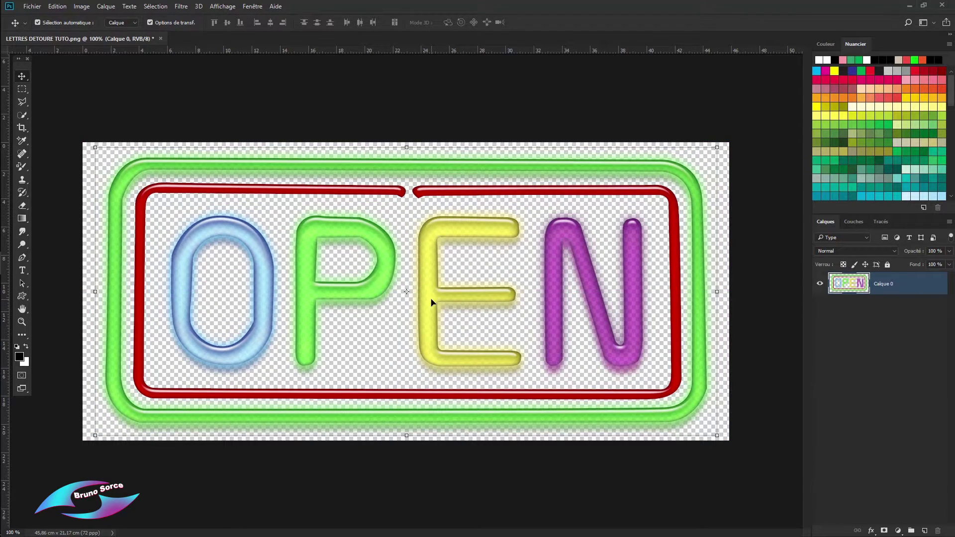
{"action": "left_click", "coordinate": [162, 39]}
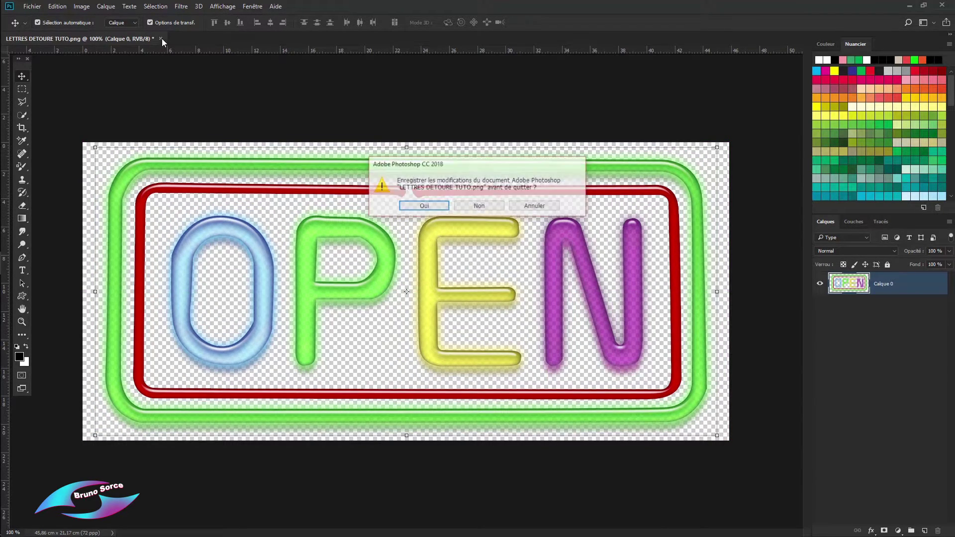
{"action": "left_click", "coordinate": [473, 206]}
Open LETTRES DETOURE TUTO.psd and toggle the visibility of the ARRIERE PLAN and E layers.
{"action": "key", "text": "ctrl+o"}
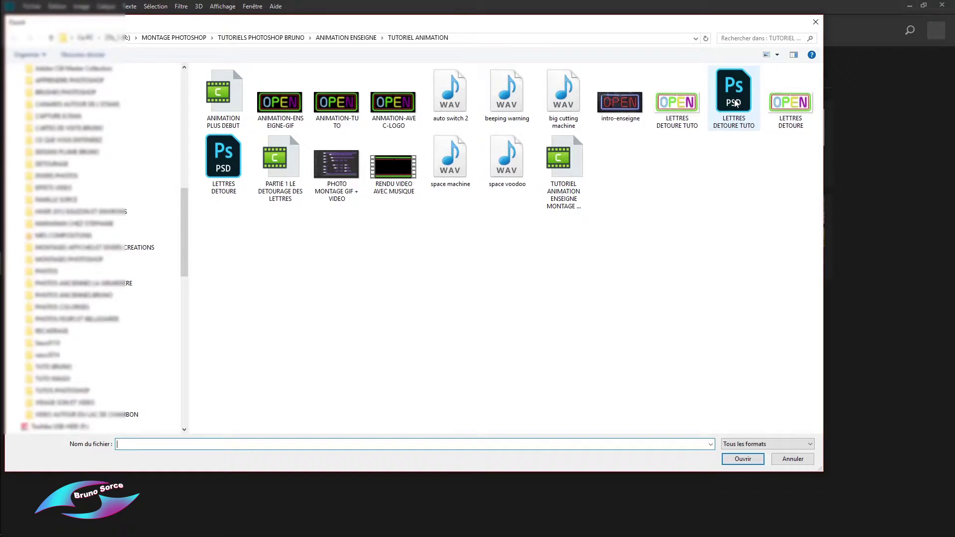
{"action": "double_click", "coordinate": [735, 103]}
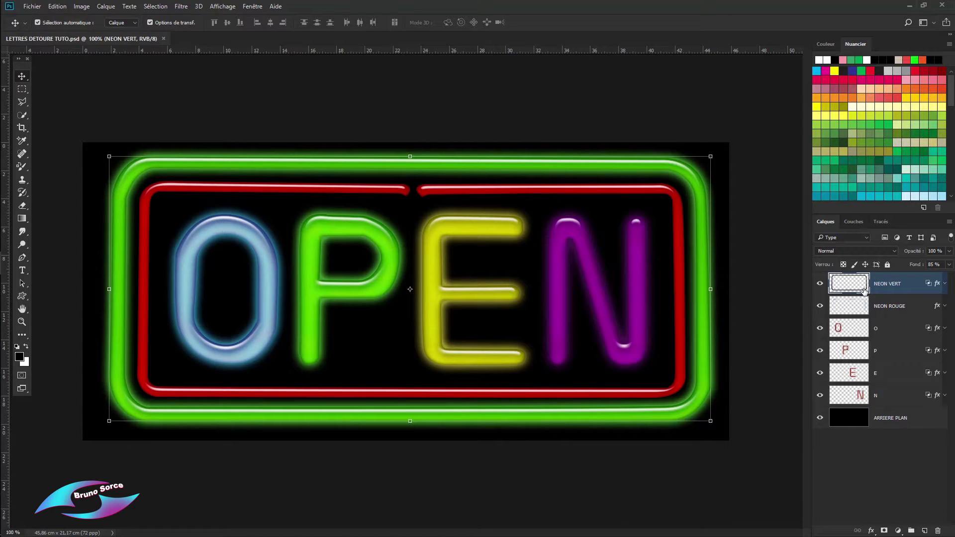
{"action": "left_click", "coordinate": [820, 418]}
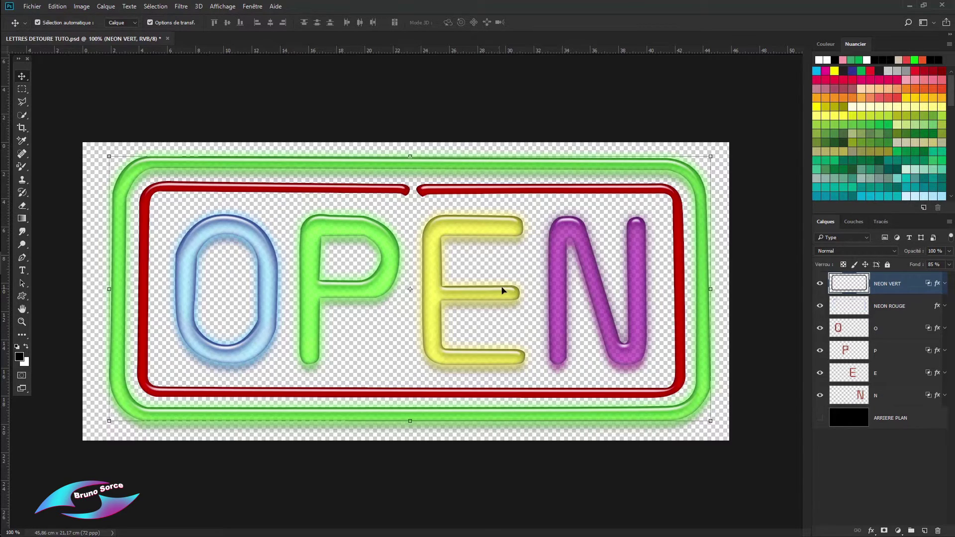
{"action": "left_click", "coordinate": [821, 374]}
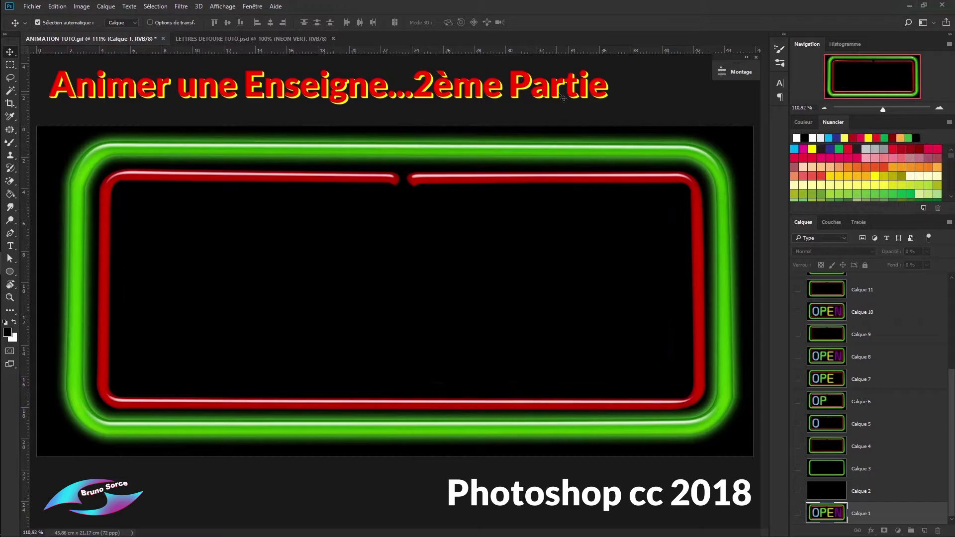
Return to LETTRES DETOURE TUTO.psd, display the Montage timeline and enlarge it to cover most of the workspace.
{"action": "key", "text": "ctrl+Tab"}
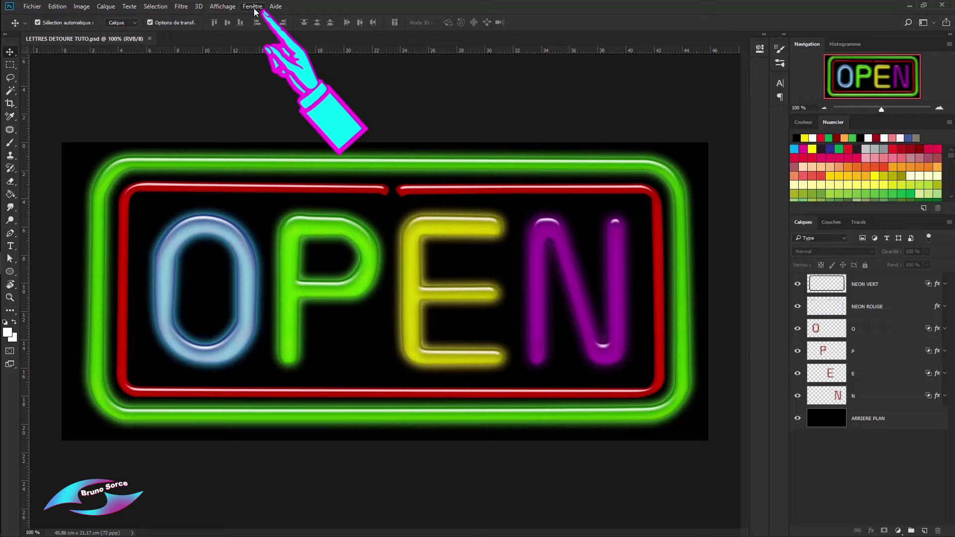
{"action": "left_click", "coordinate": [254, 10]}
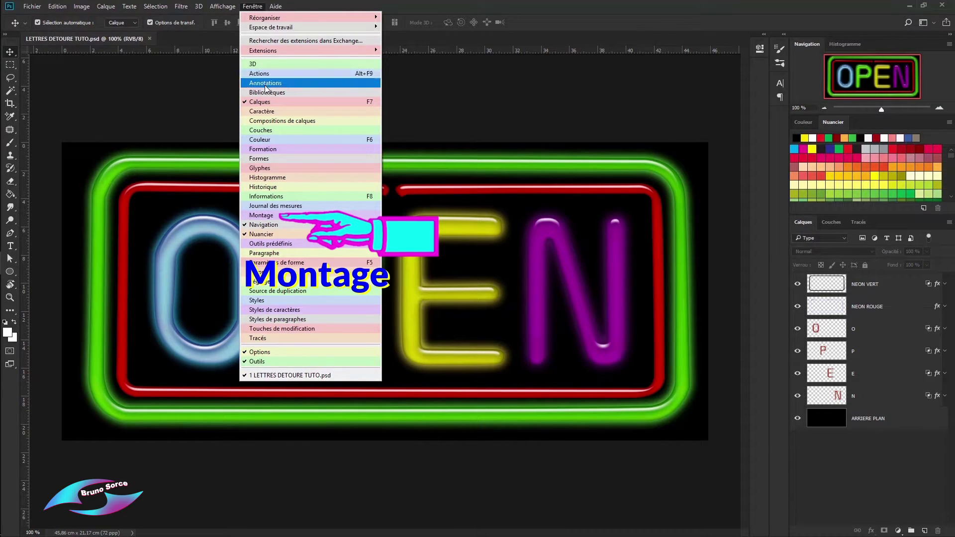
{"action": "left_click", "coordinate": [264, 215]}
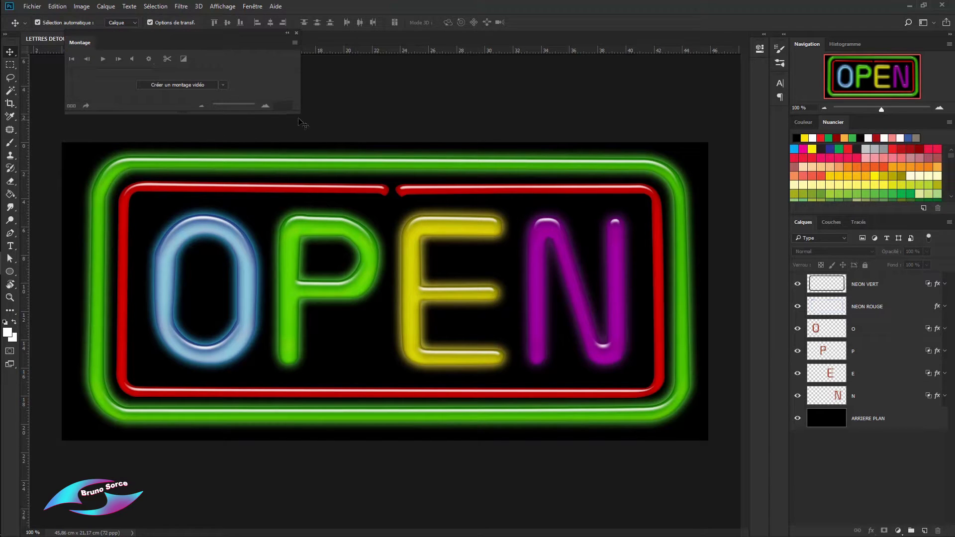
{"action": "left_click_drag", "start_coordinate": [298, 115], "coordinate": [786, 511]}
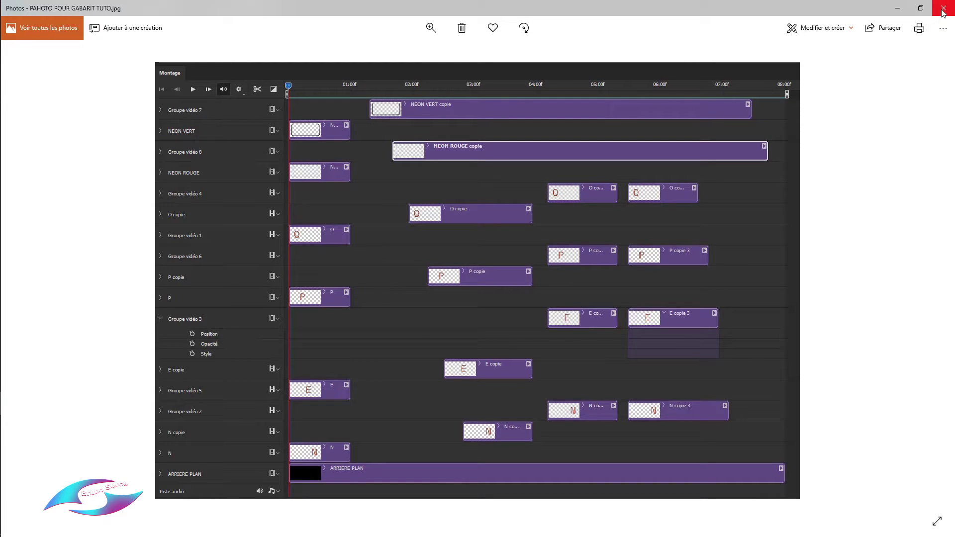
Switch from the Photos reference image back to Photoshop, create a video timeline from the layers and zoom its time scale out.
{"action": "key", "text": "alt+Tab"}
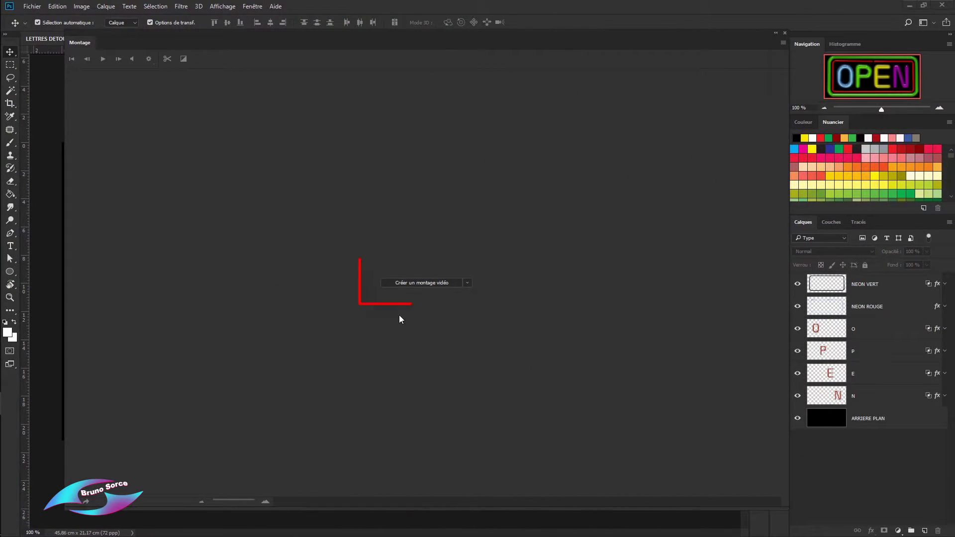
{"action": "left_click", "coordinate": [423, 282]}
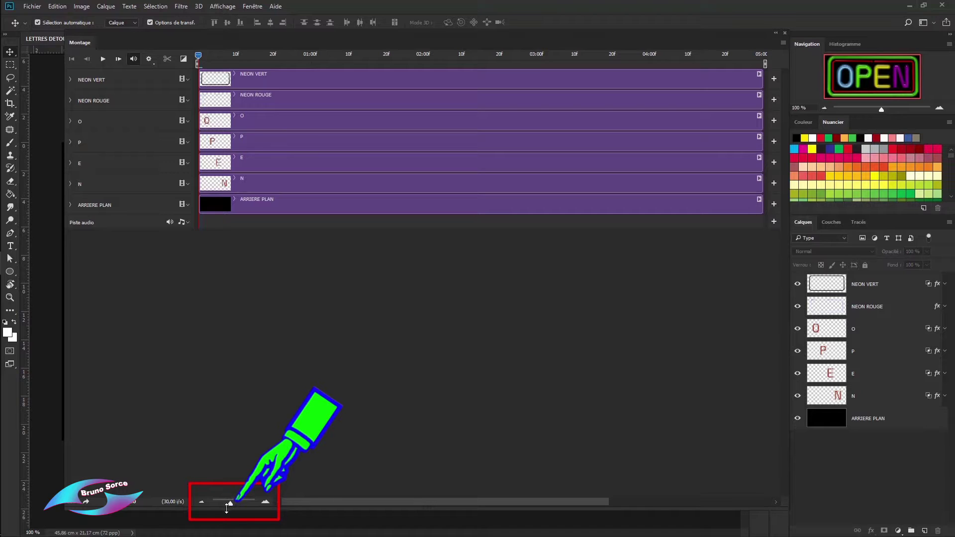
{"action": "left_click_drag", "start_coordinate": [231, 506], "coordinate": [230, 506]}
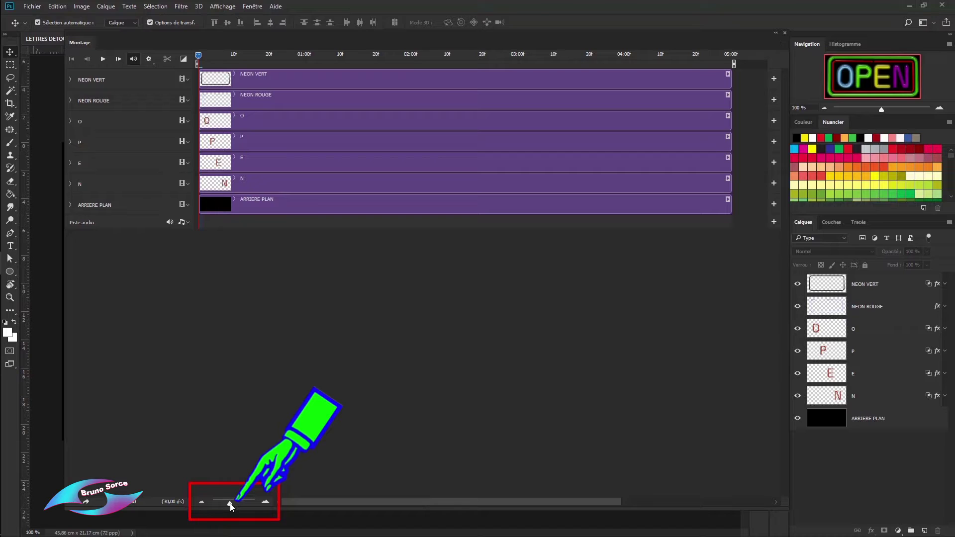
{"action": "left_click_drag", "start_coordinate": [231, 505], "coordinate": [227, 506]}
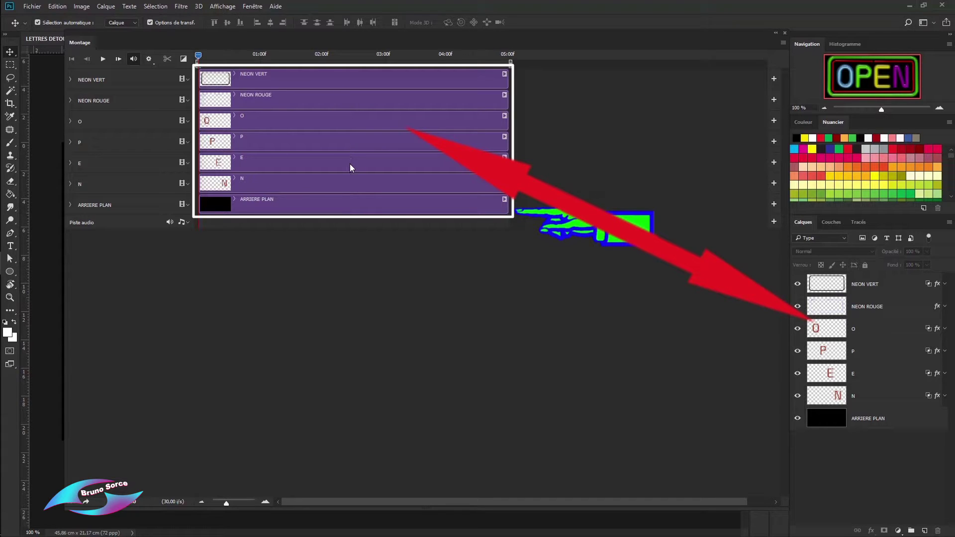
Review the timeline's playback resolution and loop options.
{"action": "left_click", "coordinate": [151, 59]}
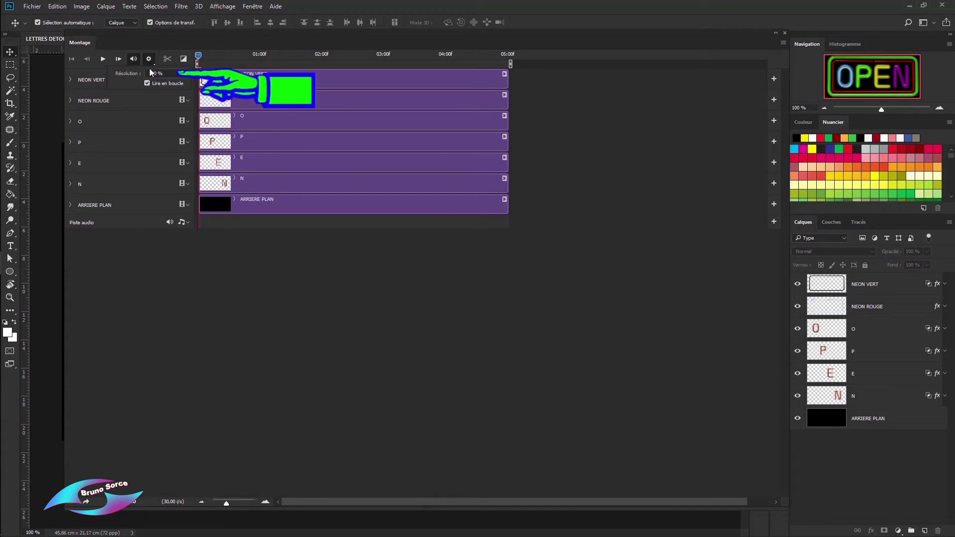
{"action": "left_click", "coordinate": [181, 76]}
{"action": "left_click", "coordinate": [232, 42]}
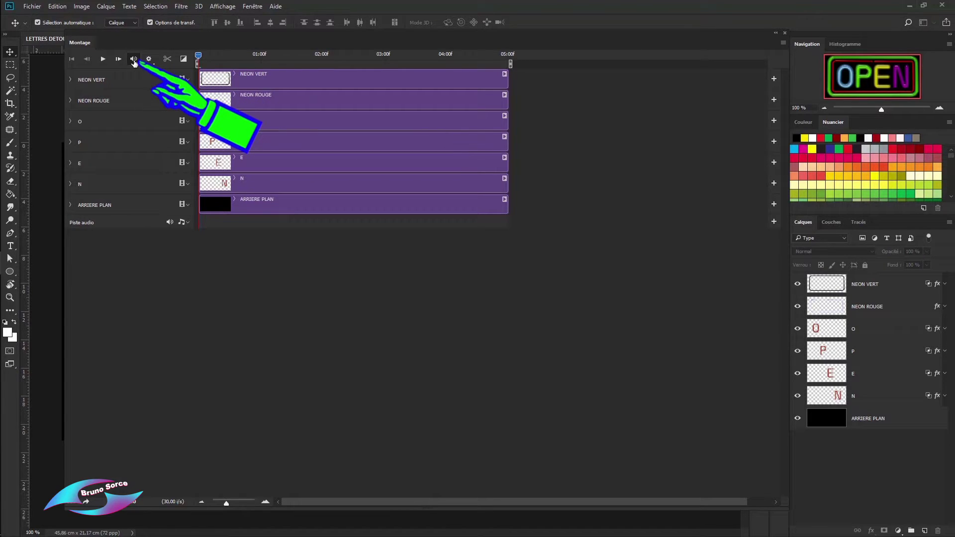
Play the timeline briefly, stop it and return the playhead to the start.
{"action": "left_click", "coordinate": [102, 60]}
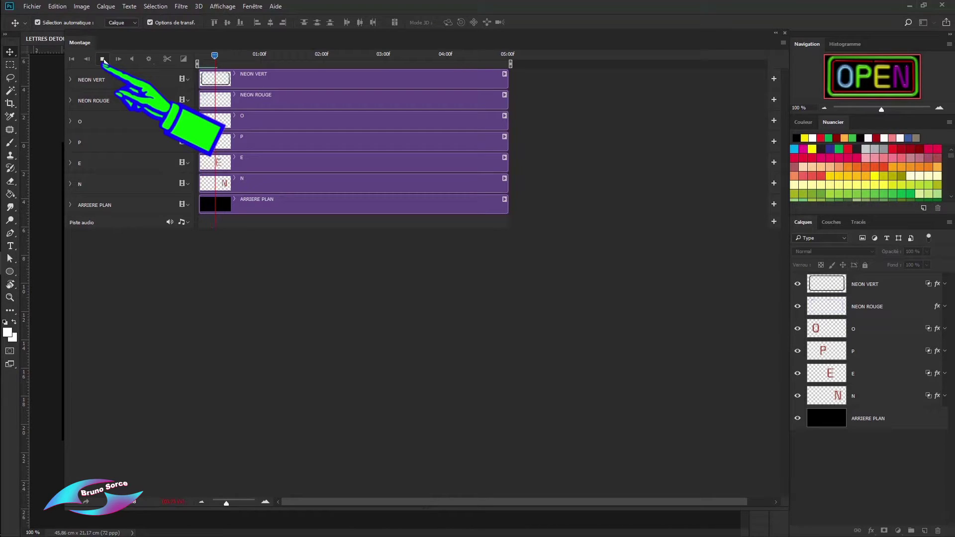
{"action": "key", "text": "space"}
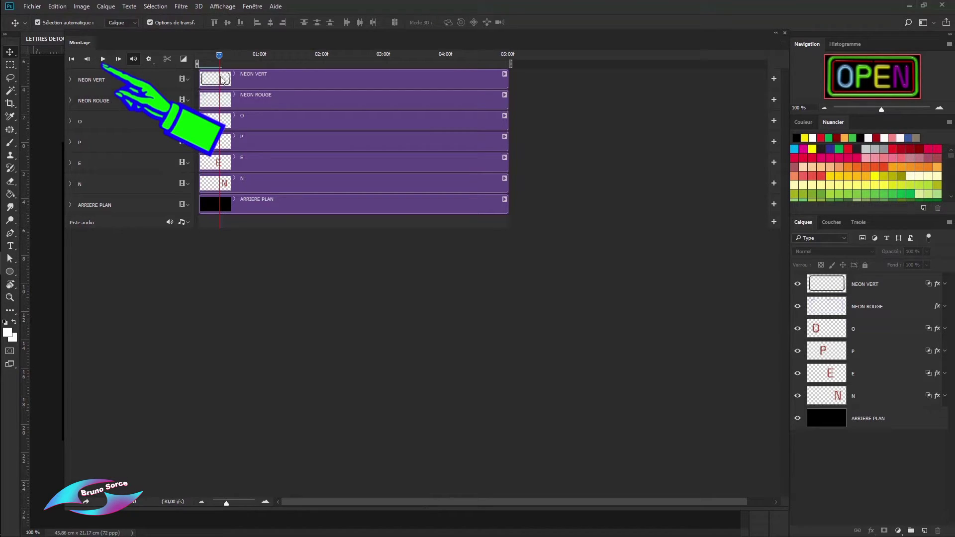
{"action": "left_click_drag", "start_coordinate": [219, 58], "coordinate": [198, 59]}
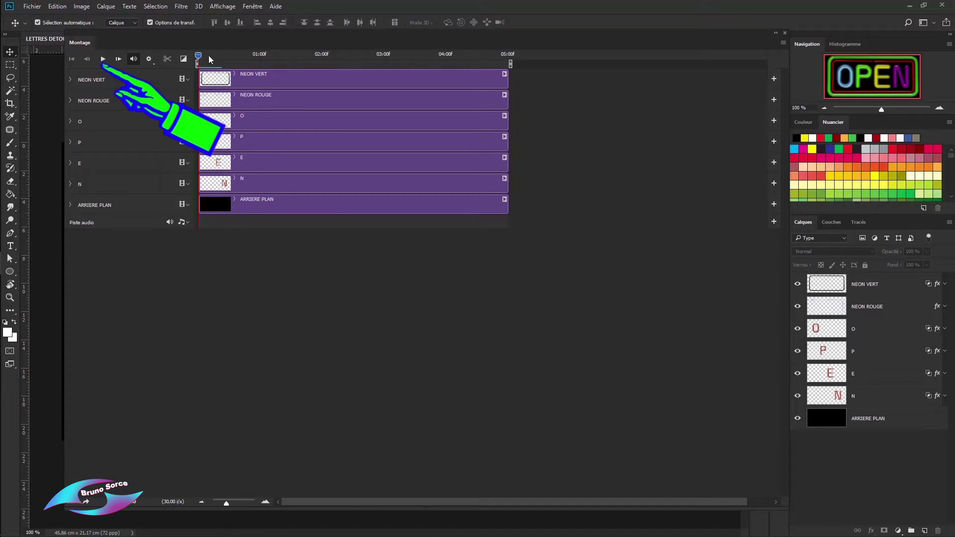
Scrub the playhead to just past 01:00f, return it to the start, and inspect the NEON VERT layer's animatable properties.
{"action": "left_click", "coordinate": [271, 55]}
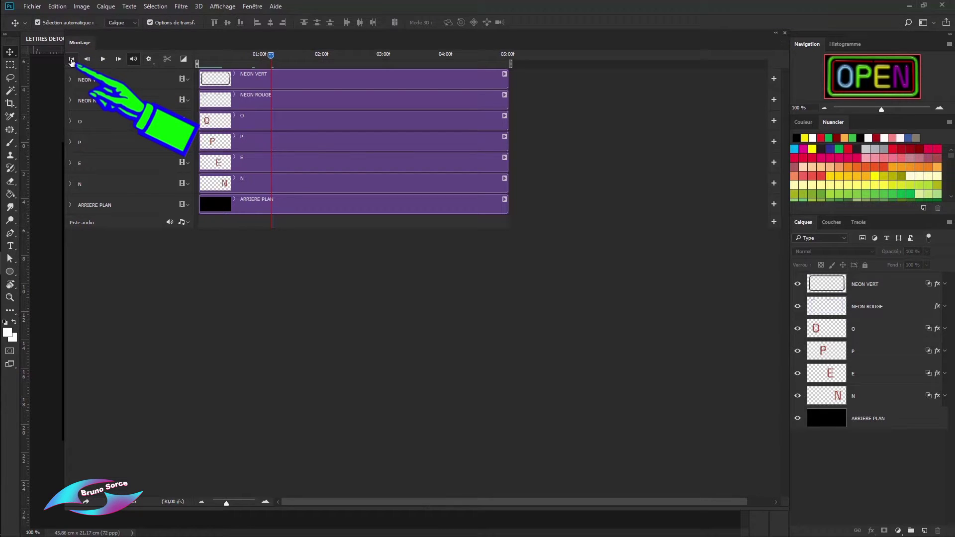
{"action": "left_click", "coordinate": [72, 60]}
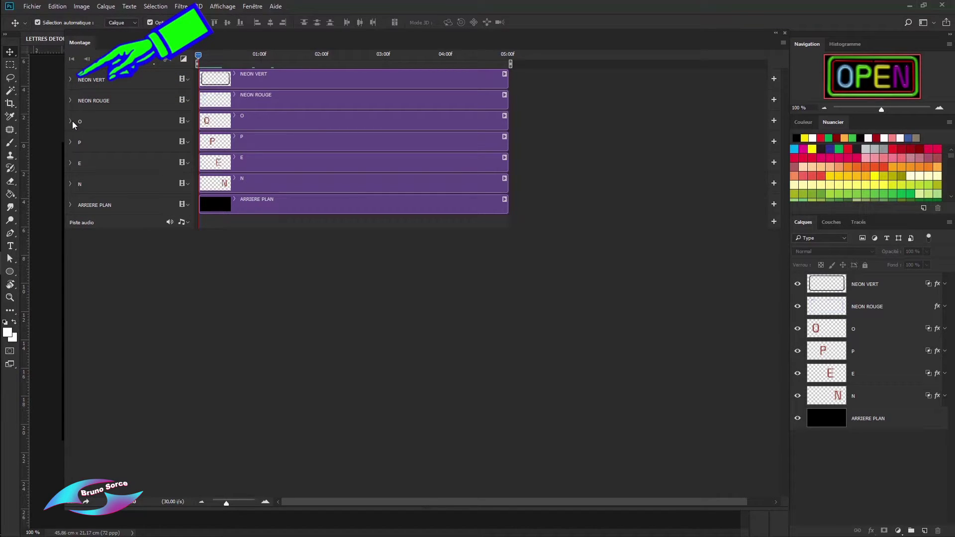
{"action": "left_click", "coordinate": [69, 79]}
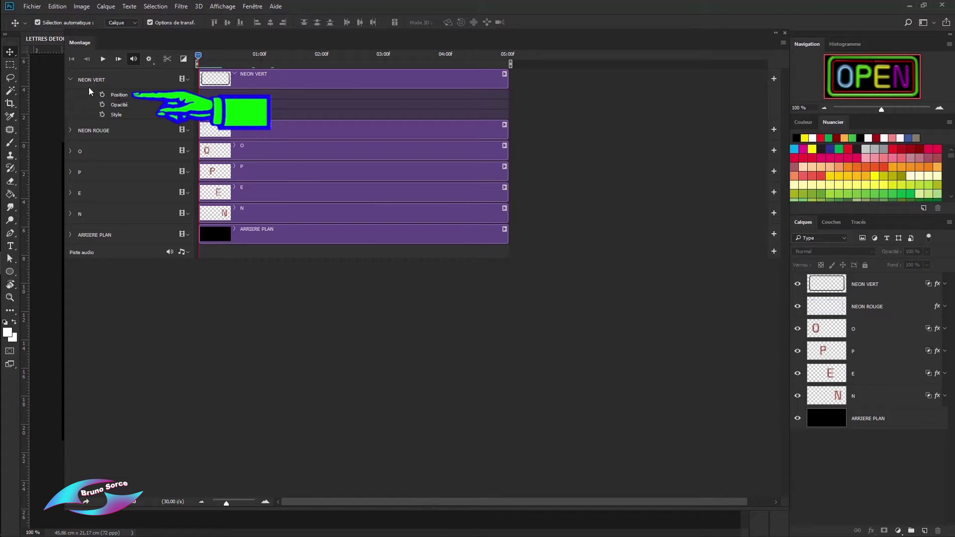
{"action": "left_click", "coordinate": [70, 79]}
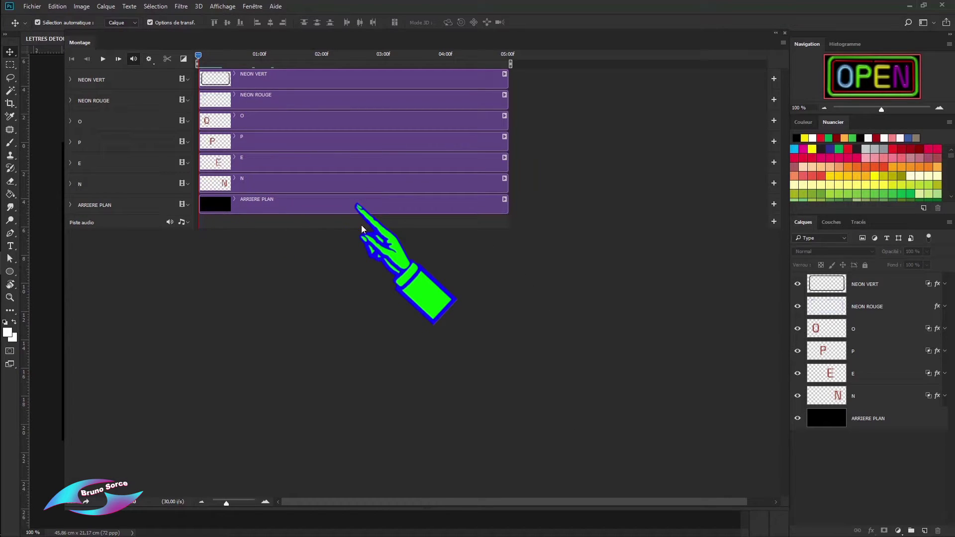
Extend the end of the ARRIERE PLAN clip past the 09:00f mark on the timeline.
{"action": "left_click", "coordinate": [309, 208]}
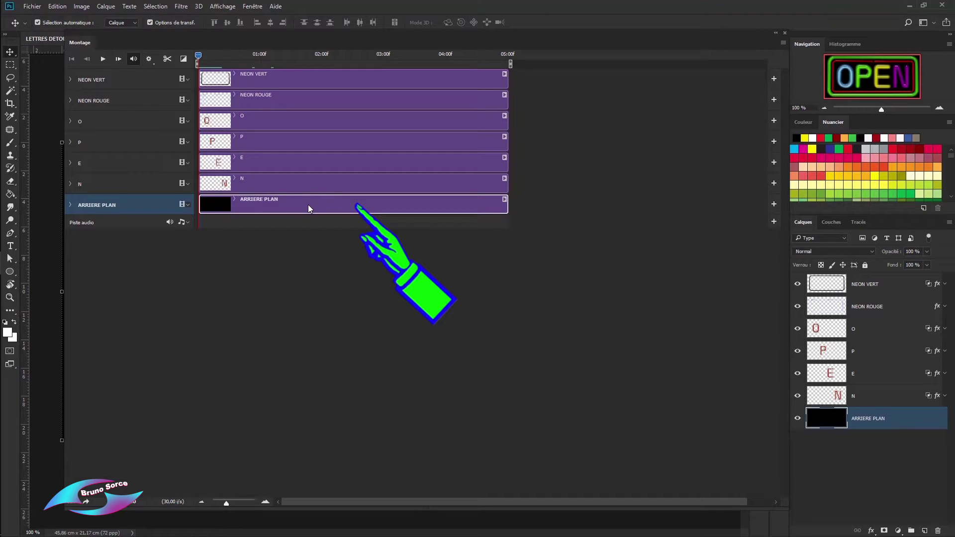
{"action": "left_click", "coordinate": [331, 184]}
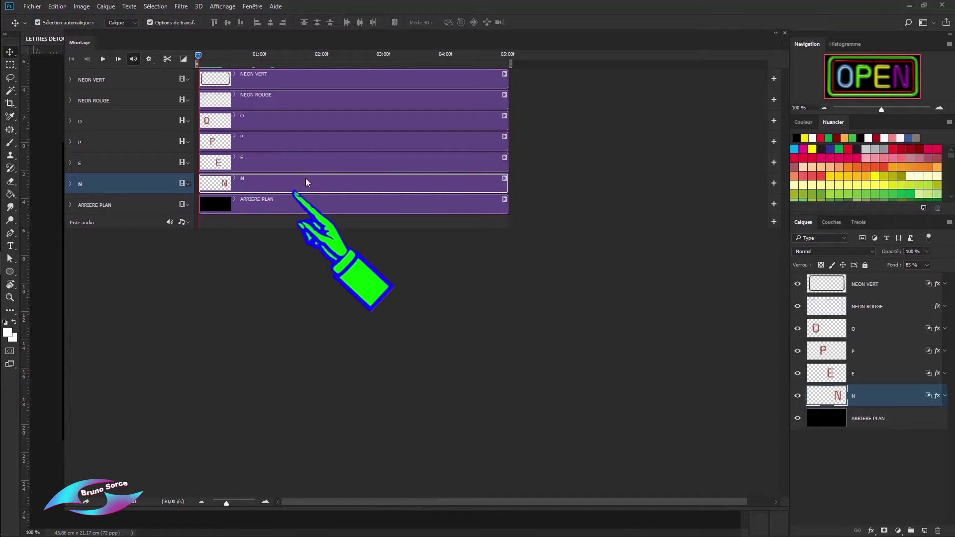
{"action": "left_click", "coordinate": [314, 205]}
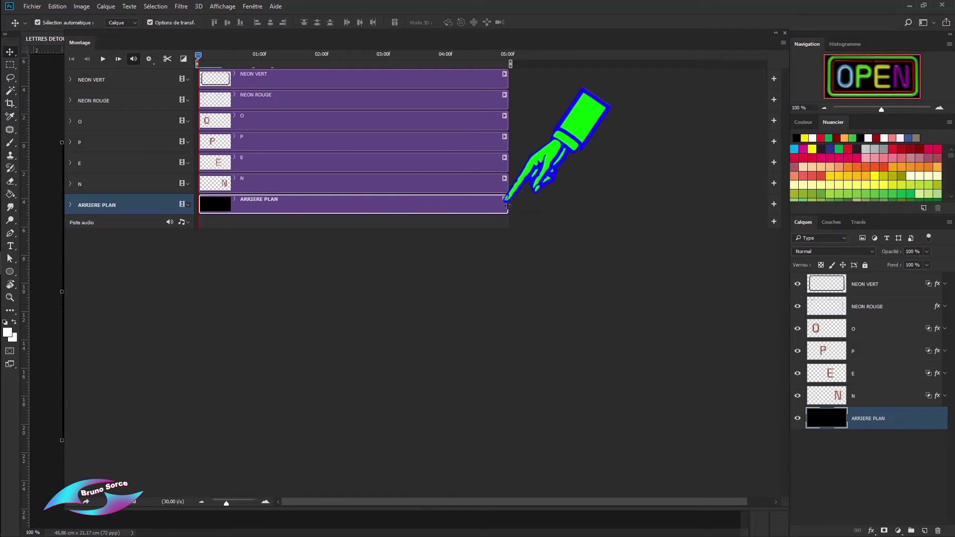
{"action": "left_click_drag", "start_coordinate": [508, 206], "coordinate": [798, 238]}
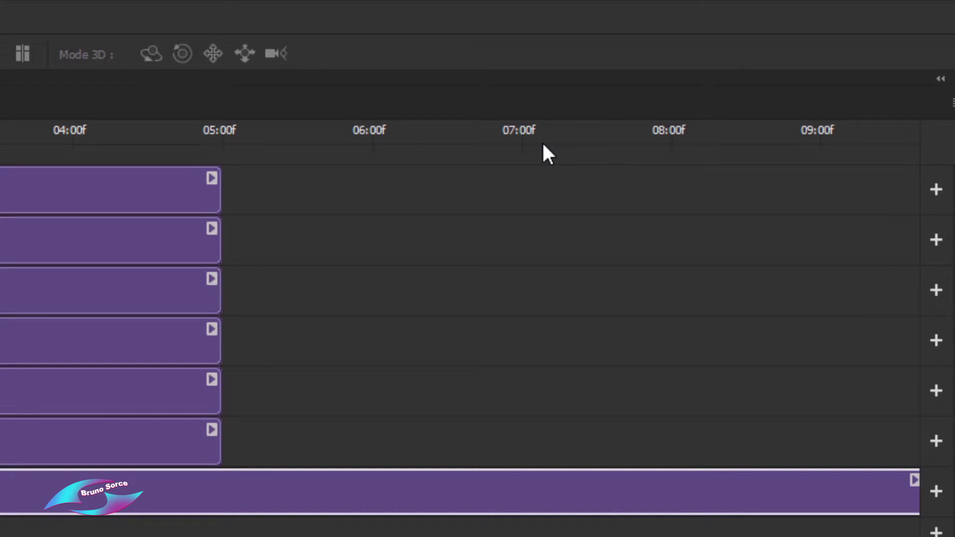
Split the ARRIERE PLAN clip at 08:00f and delete the piece after the cut.
{"action": "left_click", "coordinate": [667, 135]}
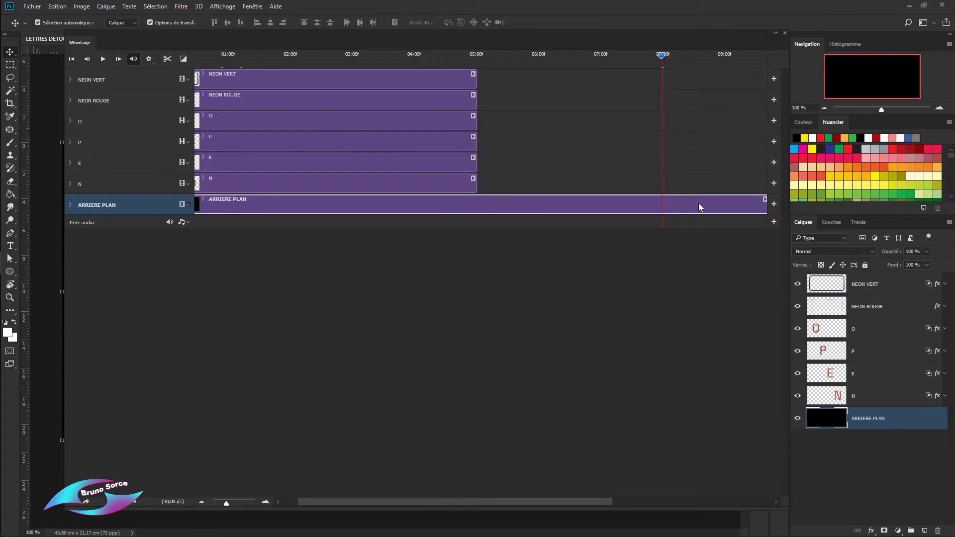
{"action": "left_click", "coordinate": [167, 59]}
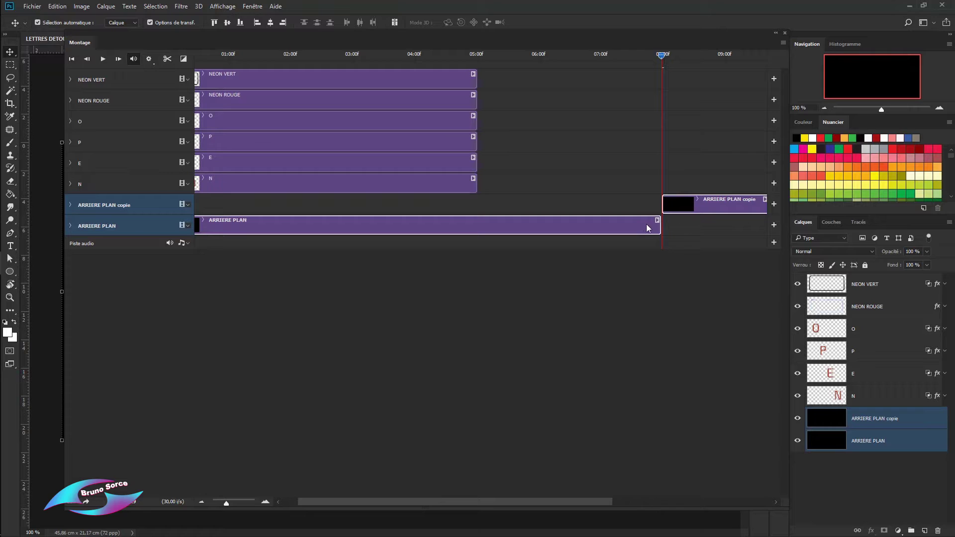
{"action": "left_click", "coordinate": [715, 205]}
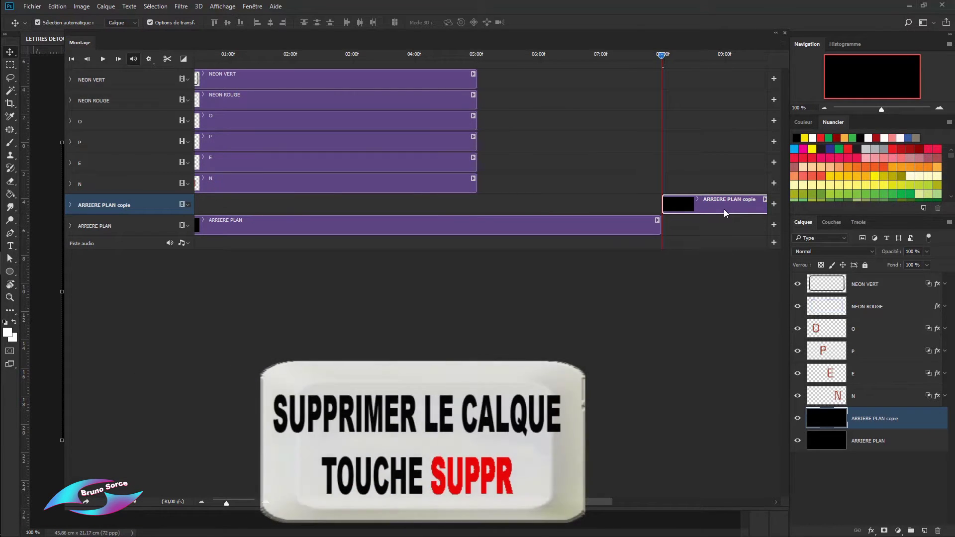
{"action": "key", "text": "Delete"}
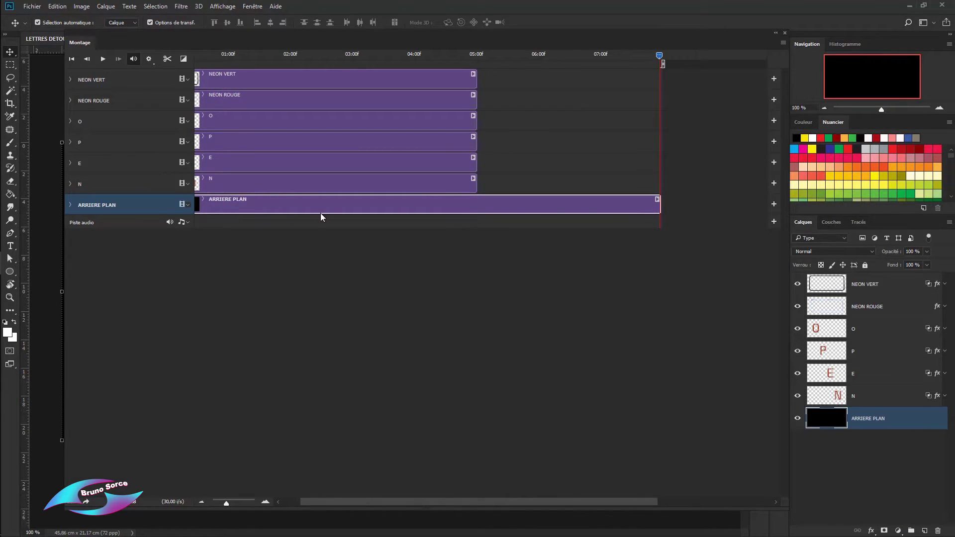
Split the NEON VERT, NEON ROUGE, O, P, E and N clips together at about 01:00f.
{"action": "scroll", "coordinate": [232, 260], "scroll_direction": "left", "scroll_amount": 2}
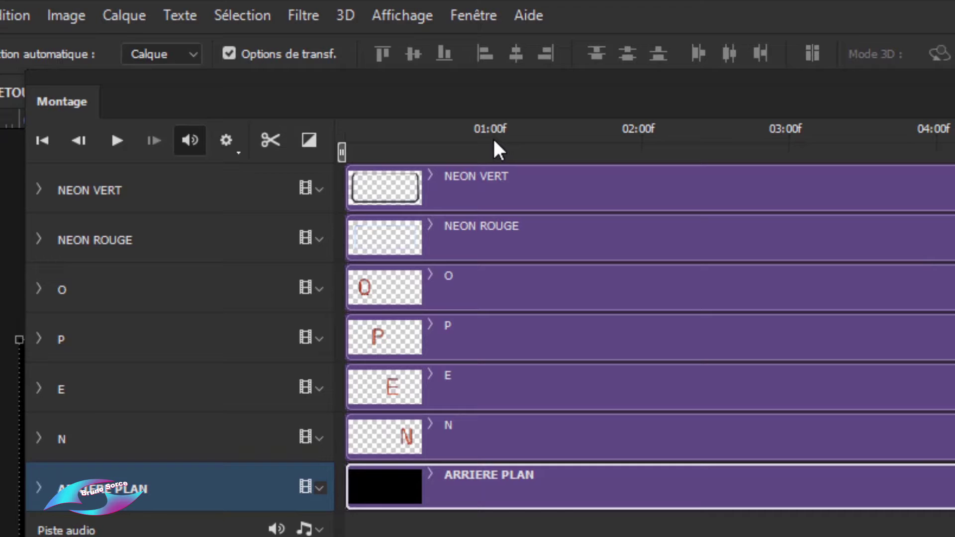
{"action": "left_click", "coordinate": [494, 140]}
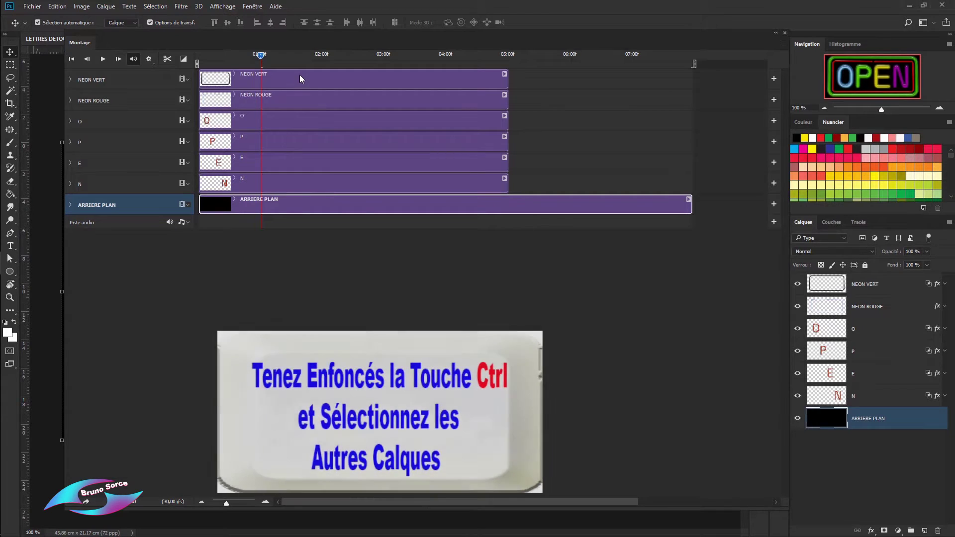
{"action": "left_click", "coordinate": [300, 76]}
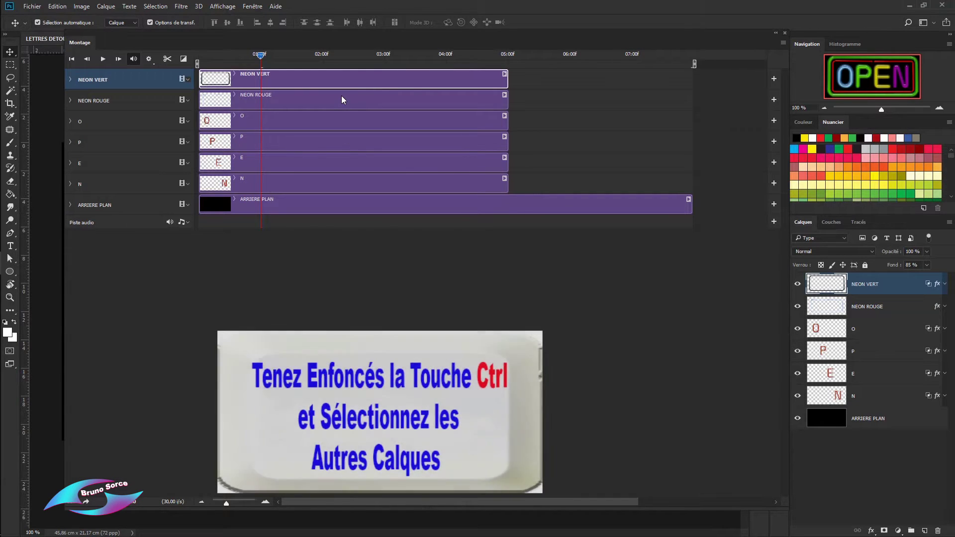
{"action": "left_click", "coordinate": [341, 96], "text": "ctrl"}
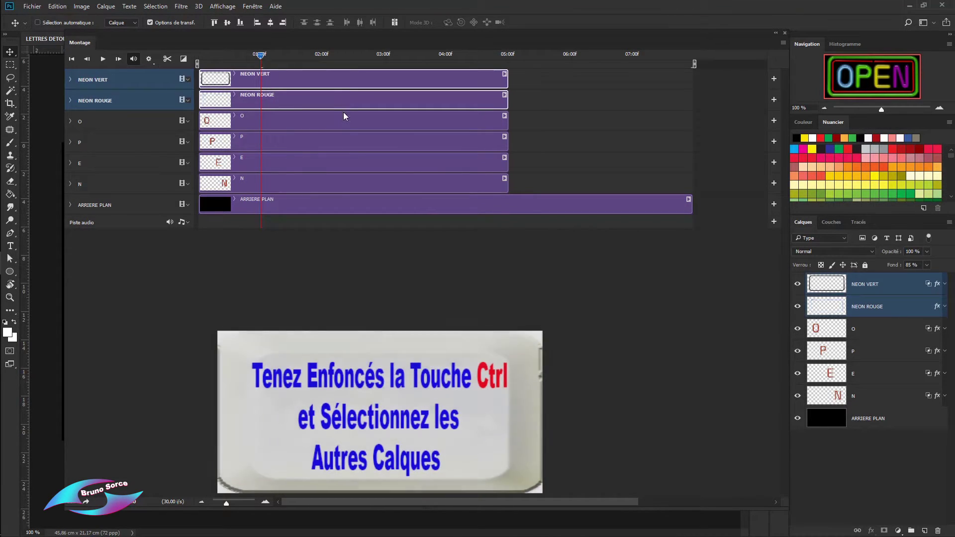
{"action": "left_click", "coordinate": [344, 121], "text": "ctrl"}
{"action": "left_click", "coordinate": [345, 142], "text": "ctrl"}
{"action": "left_click", "coordinate": [342, 160], "text": "ctrl"}
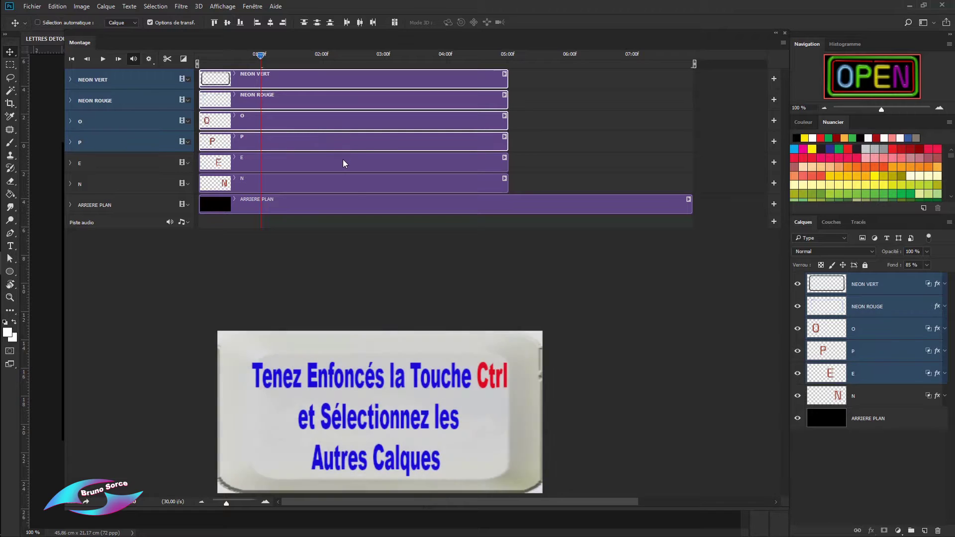
{"action": "left_click", "coordinate": [345, 178], "text": "ctrl"}
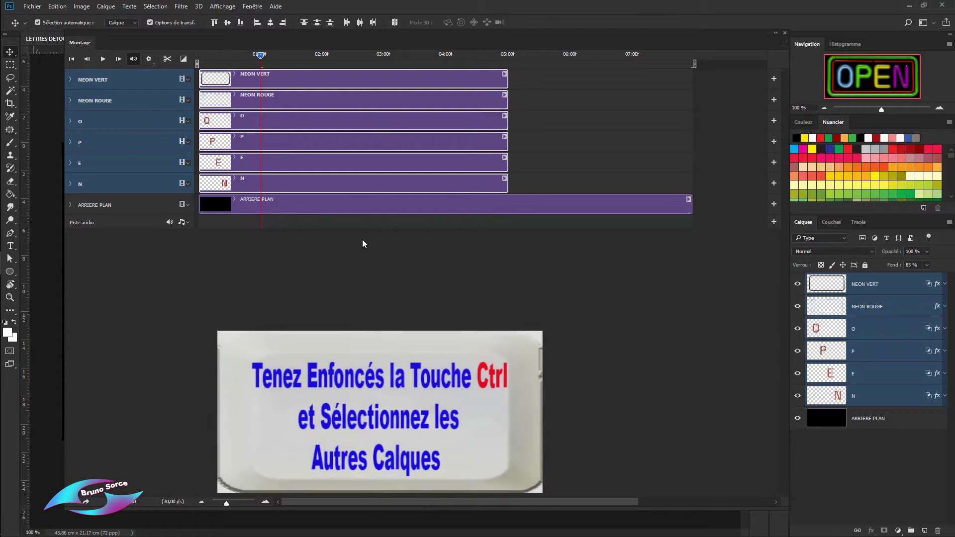
{"action": "key", "text": "ctrl"}
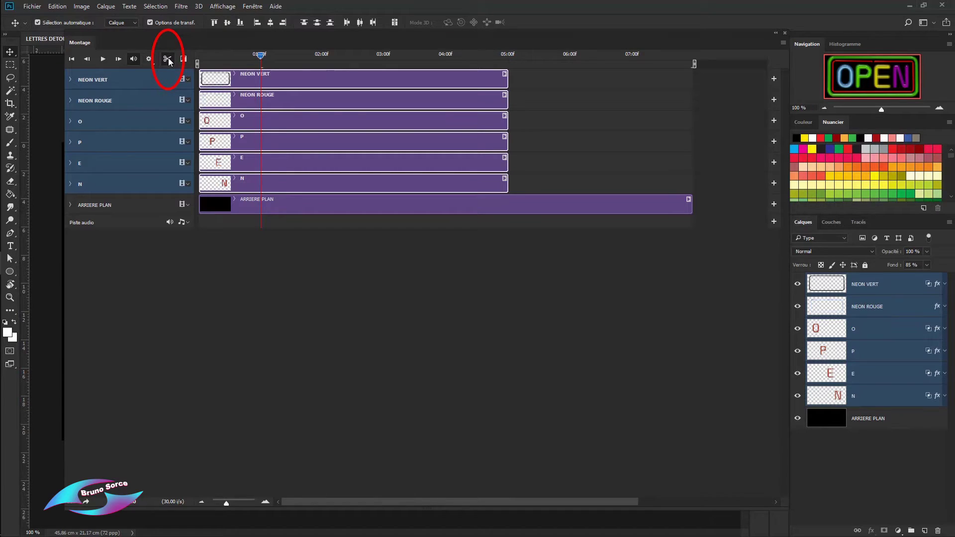
{"action": "left_click", "coordinate": [168, 58]}
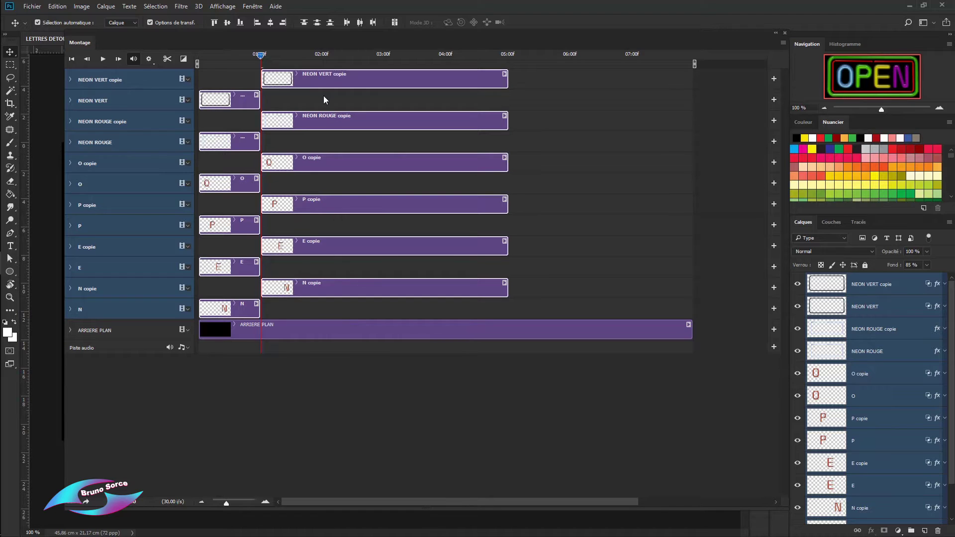
Shift the second pieces of all six split neon and letter clips together to start at about 1.4 seconds.
{"action": "left_click", "coordinate": [315, 80]}
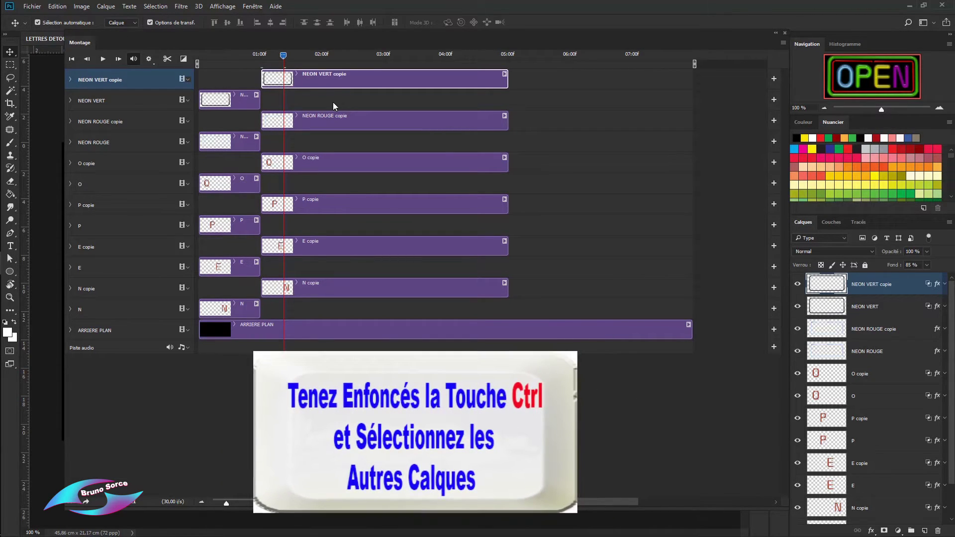
{"action": "left_click", "coordinate": [329, 118], "text": "ctrl"}
{"action": "left_click", "coordinate": [331, 165], "text": "ctrl"}
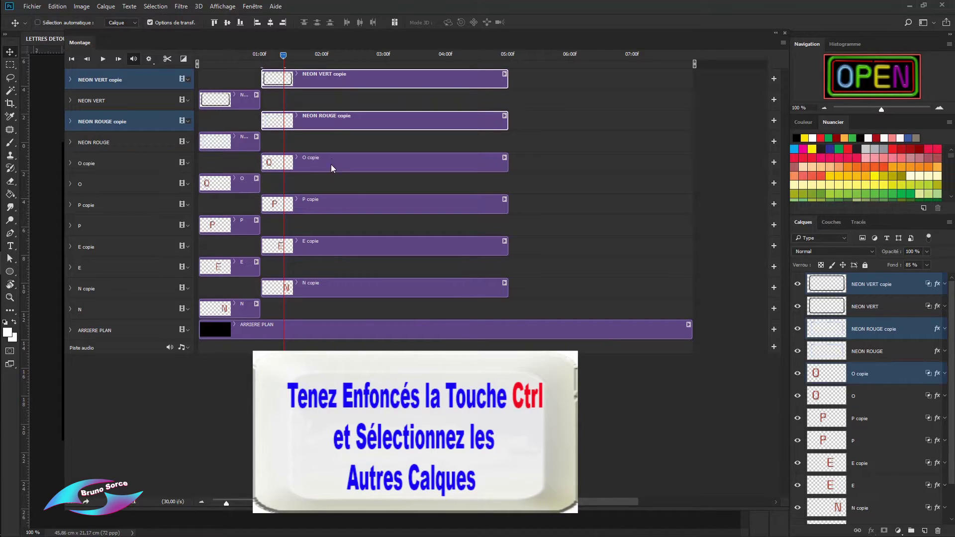
{"action": "left_click", "coordinate": [330, 203], "text": "ctrl"}
{"action": "left_click", "coordinate": [333, 244], "text": "ctrl"}
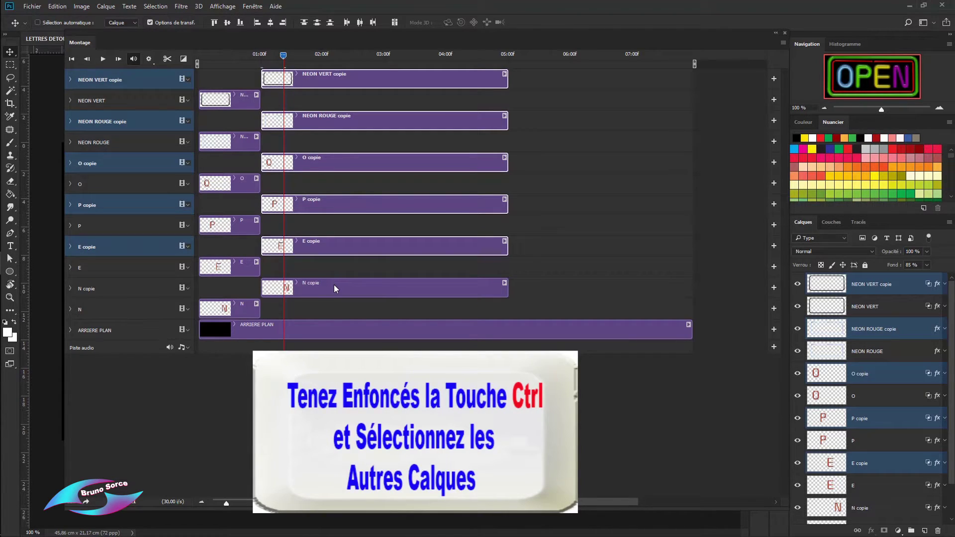
{"action": "left_click", "coordinate": [333, 284], "text": "ctrl"}
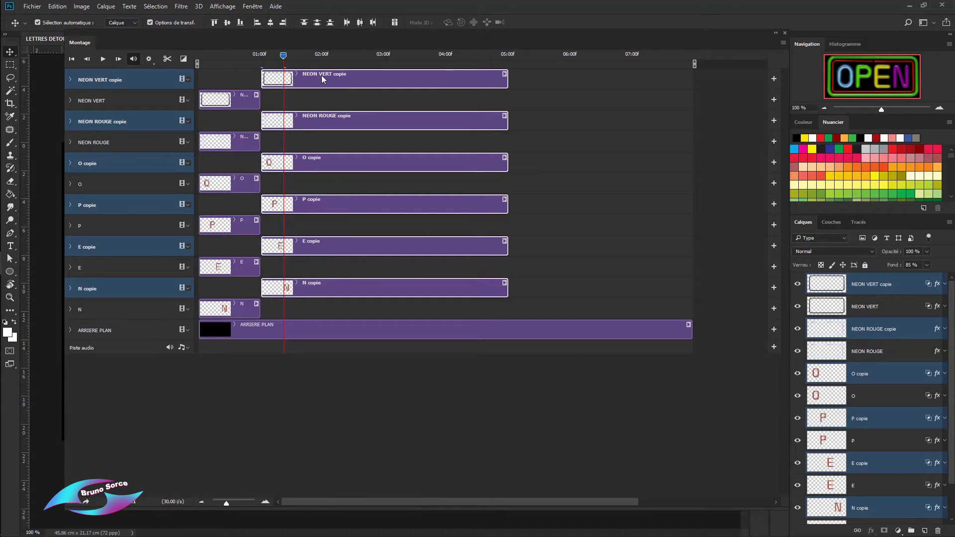
{"action": "left_click_drag", "start_coordinate": [323, 79], "coordinate": [345, 75]}
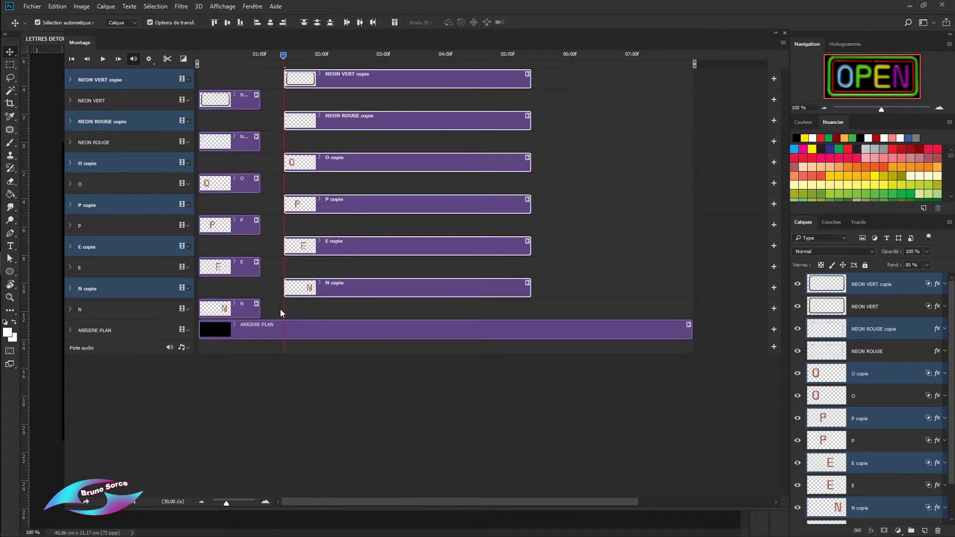
Extend the end of the NEON VERT copie clip to about 7.5 seconds.
{"action": "left_click", "coordinate": [439, 80]}
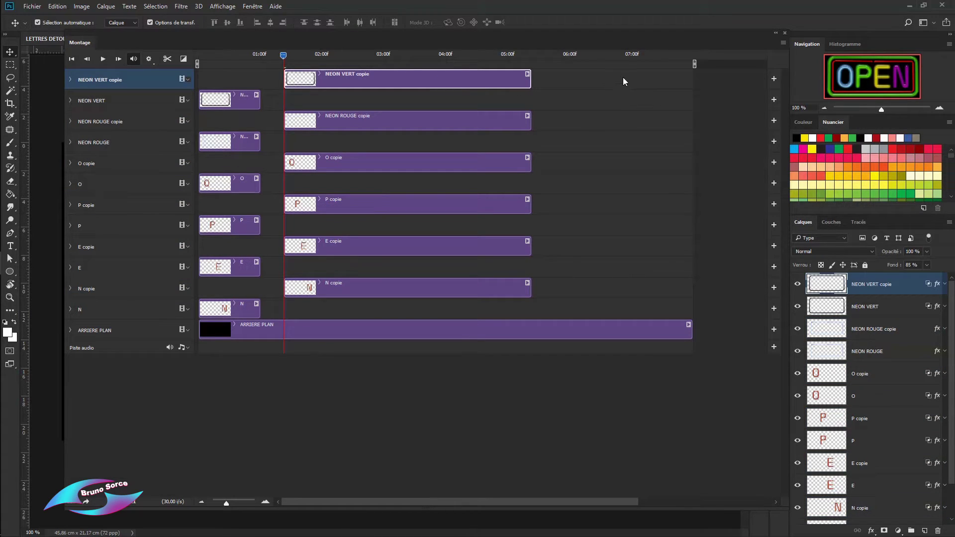
{"action": "left_click", "coordinate": [661, 58]}
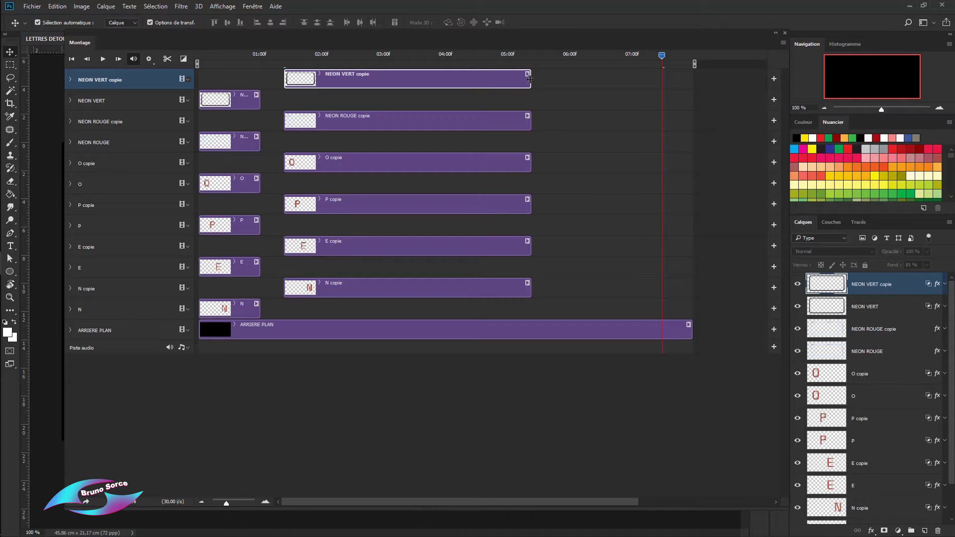
{"action": "left_click_drag", "start_coordinate": [530, 79], "coordinate": [658, 90]}
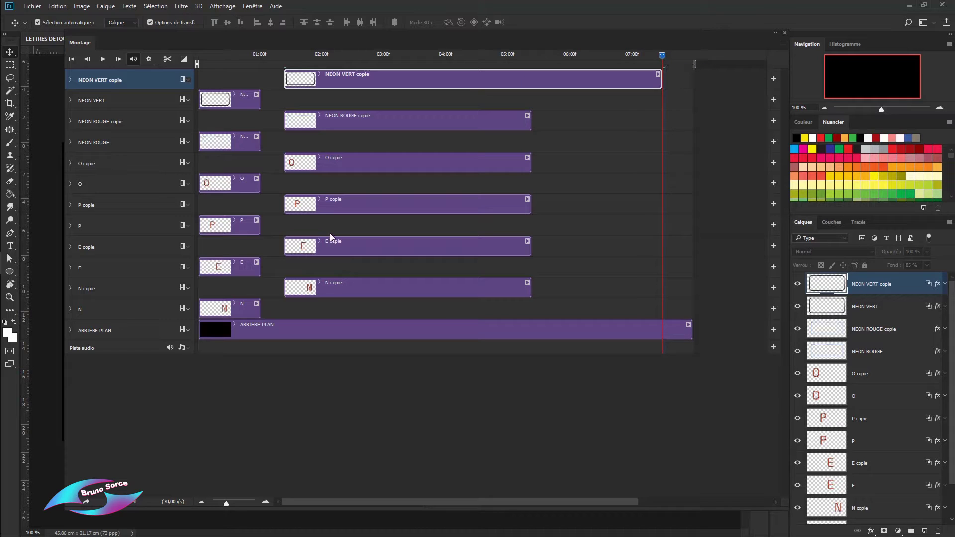
Move the NEON ROUGE copie clip to start at about 1.7 seconds and extend its end to about 7.7 seconds.
{"action": "left_click", "coordinate": [349, 123]}
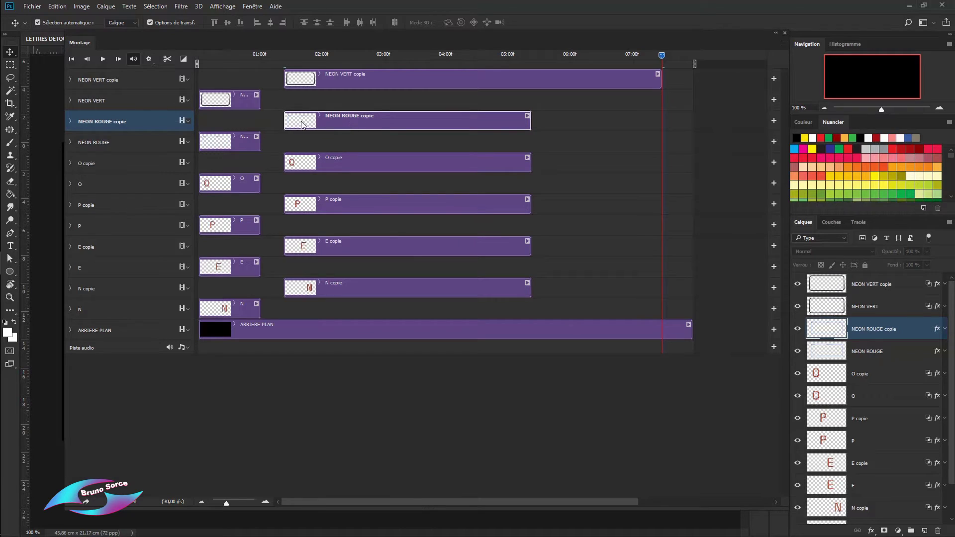
{"action": "left_click", "coordinate": [304, 55]}
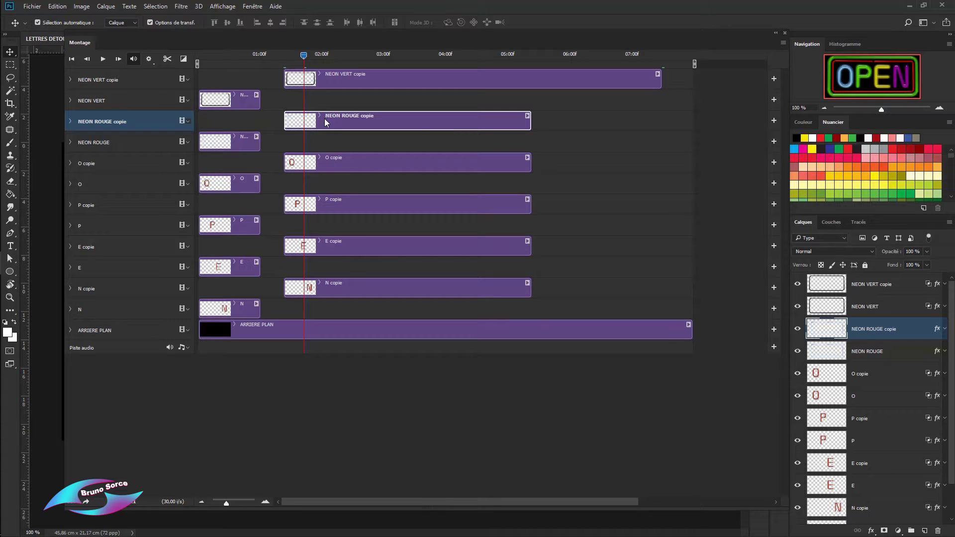
{"action": "left_click_drag", "start_coordinate": [324, 119], "coordinate": [350, 120]}
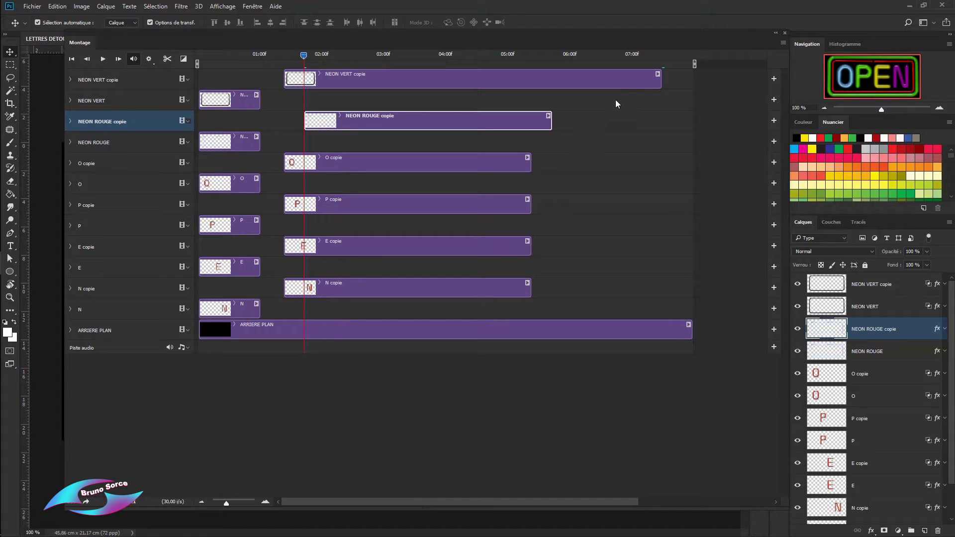
{"action": "left_click", "coordinate": [673, 56]}
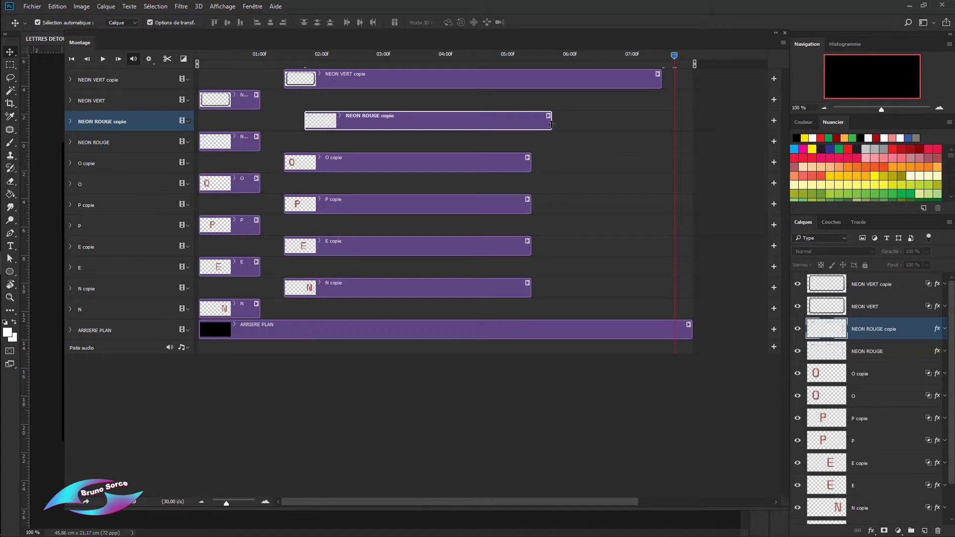
{"action": "left_click_drag", "start_coordinate": [552, 124], "coordinate": [674, 133]}
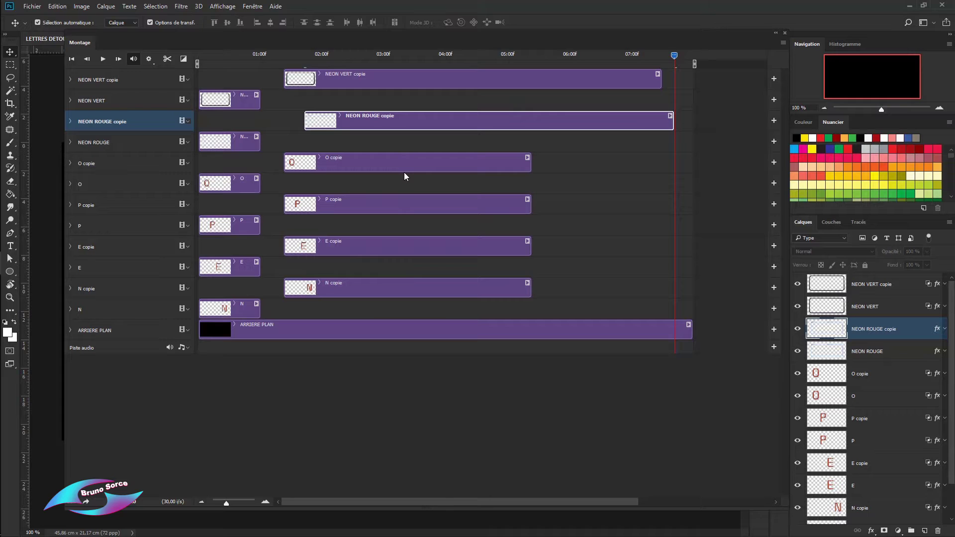
Shift the O copie, P copie, E copie and N copie clips together to start at about 2.1 seconds.
{"action": "left_click", "coordinate": [357, 162]}
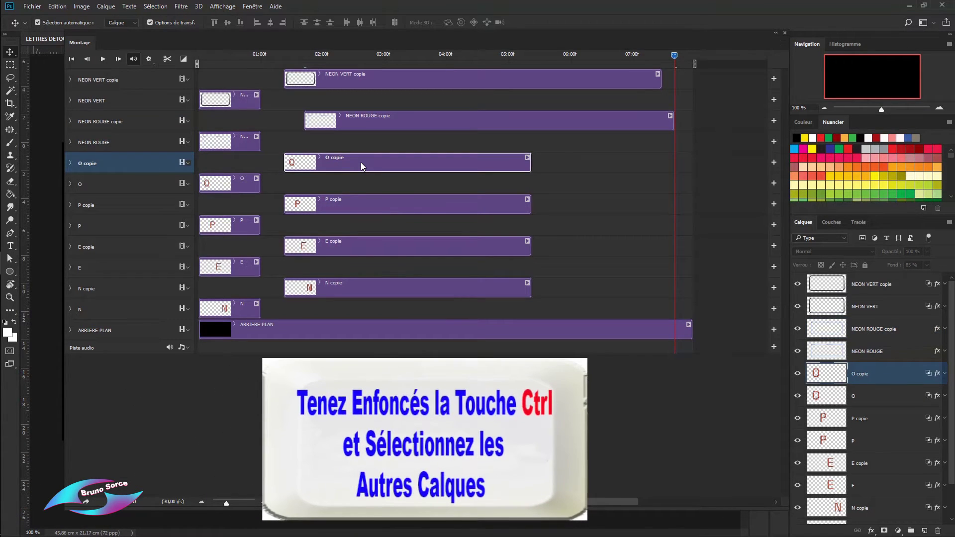
{"action": "left_click", "coordinate": [381, 205], "text": "ctrl"}
{"action": "left_click", "coordinate": [379, 245], "text": "ctrl"}
{"action": "left_click", "coordinate": [380, 288], "text": "ctrl"}
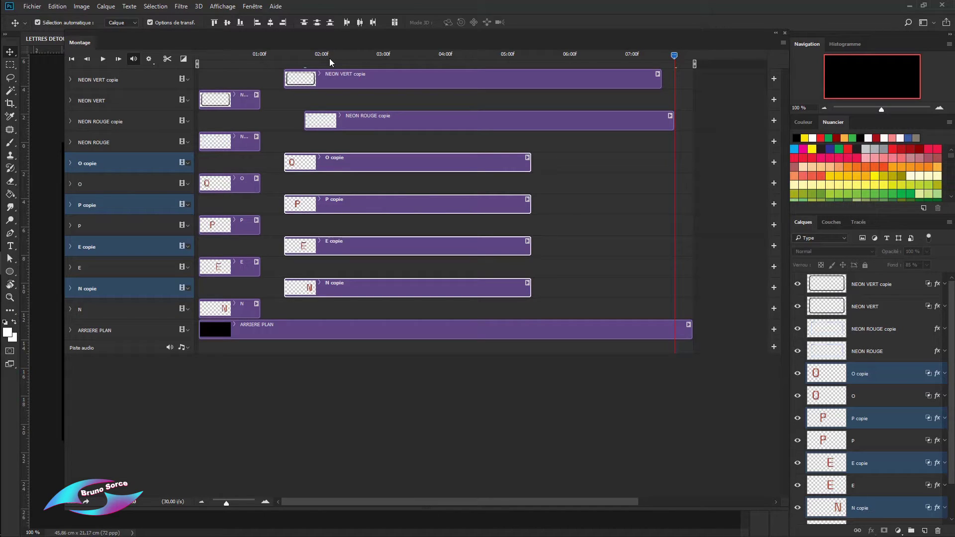
{"action": "left_click", "coordinate": [330, 58]}
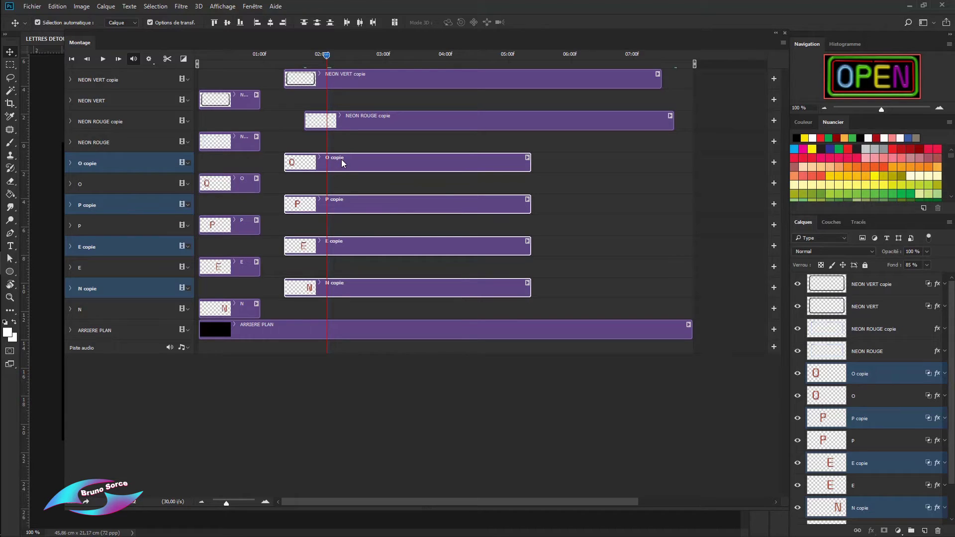
{"action": "left_click_drag", "start_coordinate": [342, 163], "coordinate": [384, 163]}
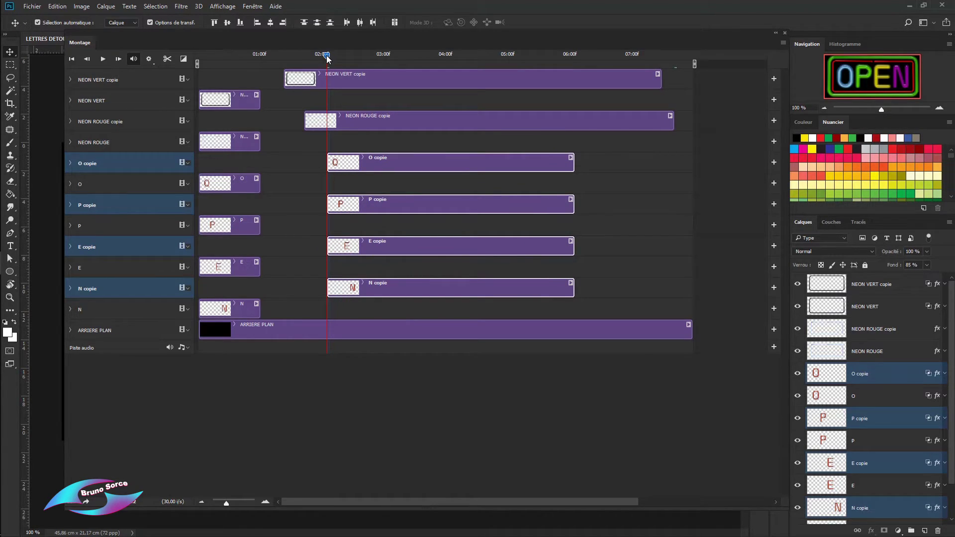
Stagger the P copie, E copie and N copie clips to start at about 2.4, 2.8 and 3.2 seconds respectively.
{"action": "left_click_drag", "start_coordinate": [327, 56], "coordinate": [348, 69]}
{"action": "left_click", "coordinate": [378, 205]}
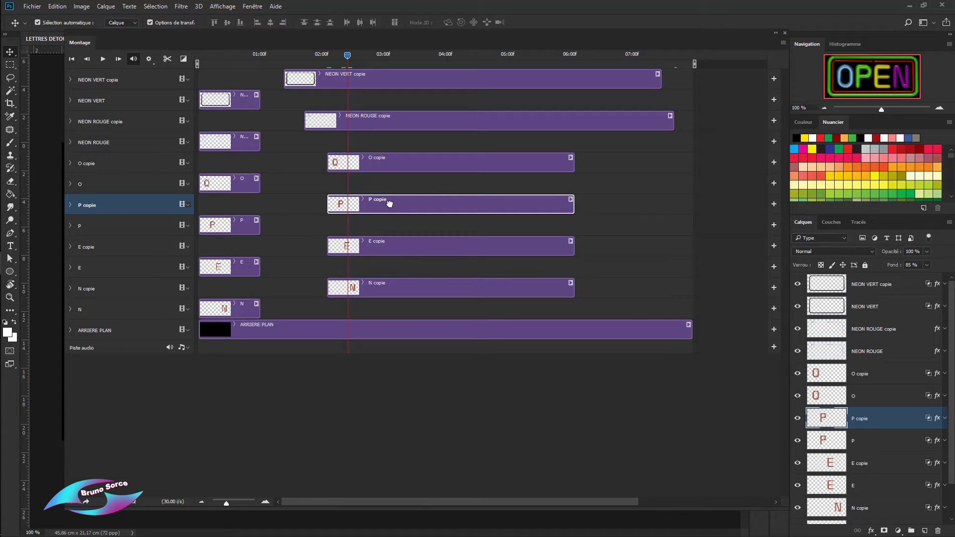
{"action": "left_click_drag", "start_coordinate": [388, 203], "coordinate": [403, 203]}
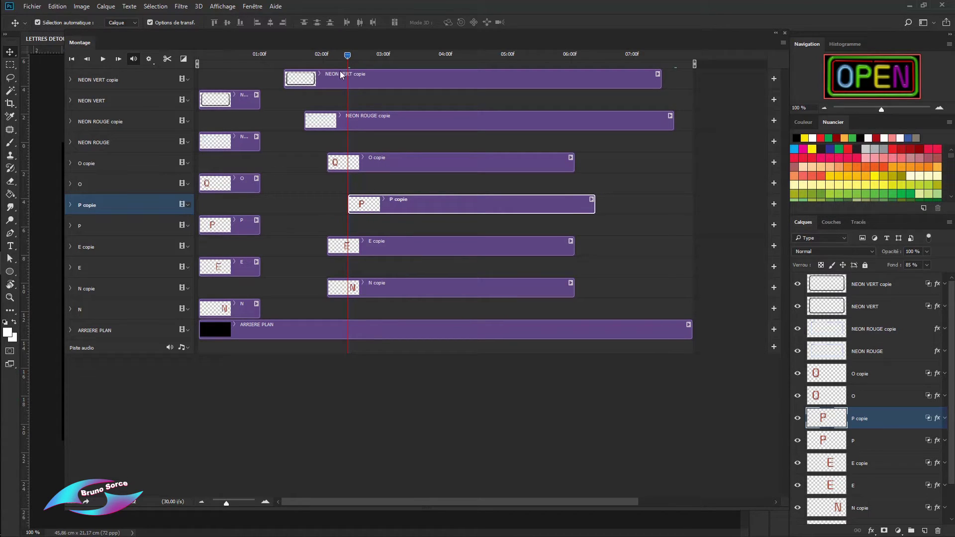
{"action": "left_click", "coordinate": [350, 56]}
{"action": "left_click_drag", "start_coordinate": [372, 61], "coordinate": [373, 64]}
{"action": "left_click_drag", "start_coordinate": [392, 247], "coordinate": [435, 250]}
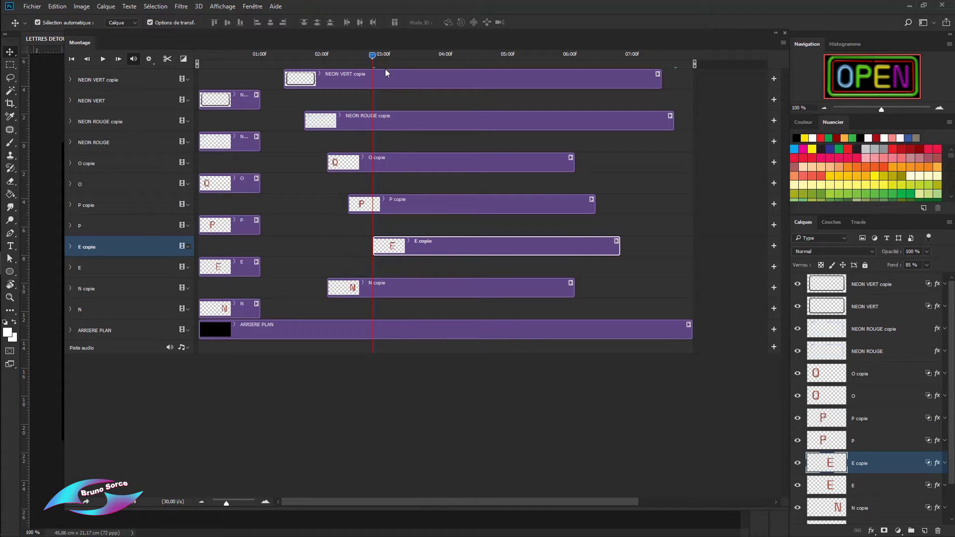
{"action": "left_click_drag", "start_coordinate": [392, 62], "coordinate": [398, 61]}
{"action": "left_click_drag", "start_coordinate": [414, 288], "coordinate": [475, 282]}
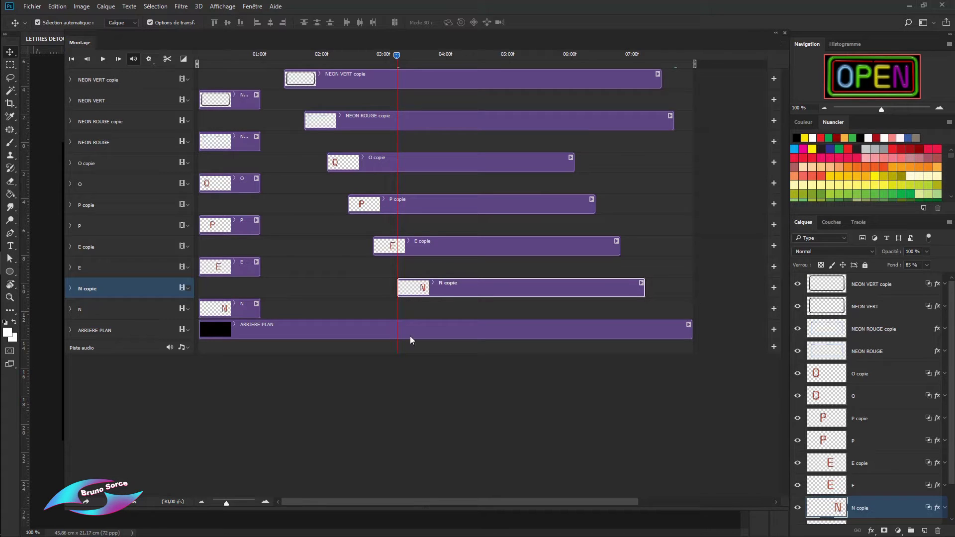
Split the O copie, P copie, E copie and N copie clips together at about 3.9 seconds.
{"action": "left_click_drag", "start_coordinate": [471, 502], "coordinate": [519, 501]}
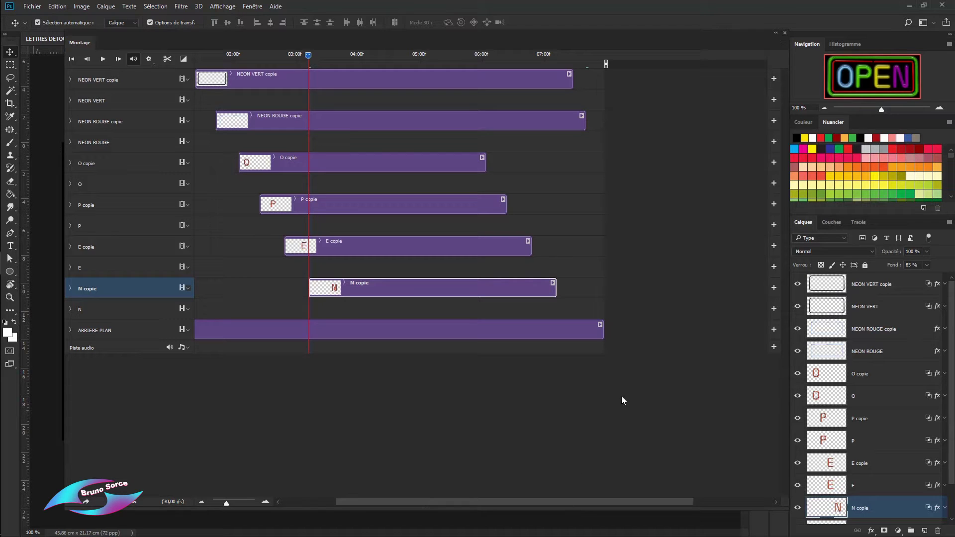
{"action": "left_click", "coordinate": [353, 55]}
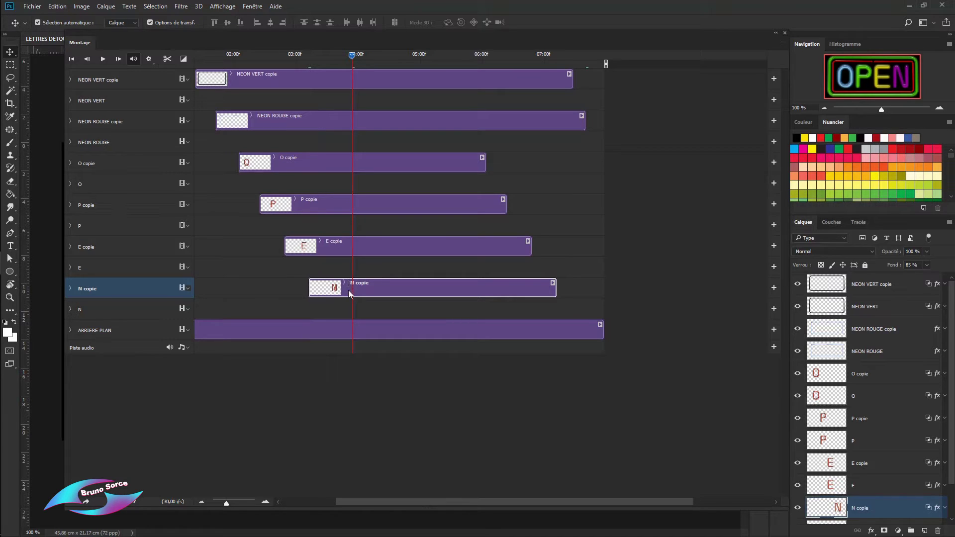
{"action": "left_click", "coordinate": [381, 169]}
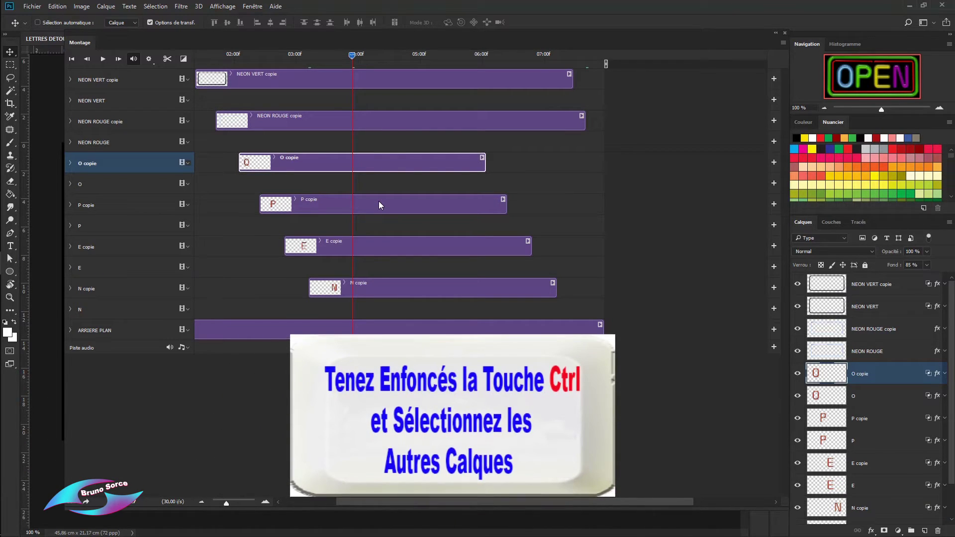
{"action": "left_click", "coordinate": [379, 202], "text": "ctrl"}
{"action": "left_click", "coordinate": [379, 242], "text": "ctrl"}
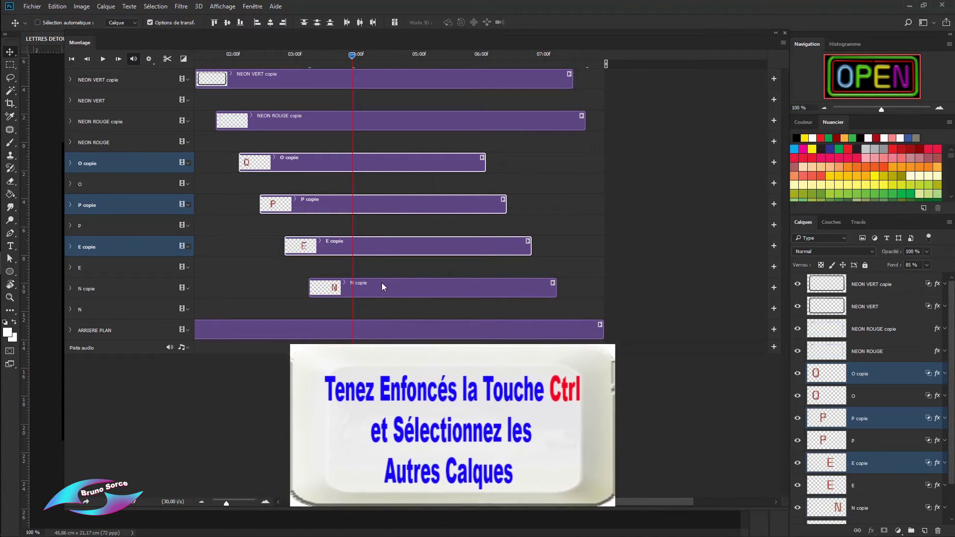
{"action": "left_click", "coordinate": [382, 282], "text": "ctrl"}
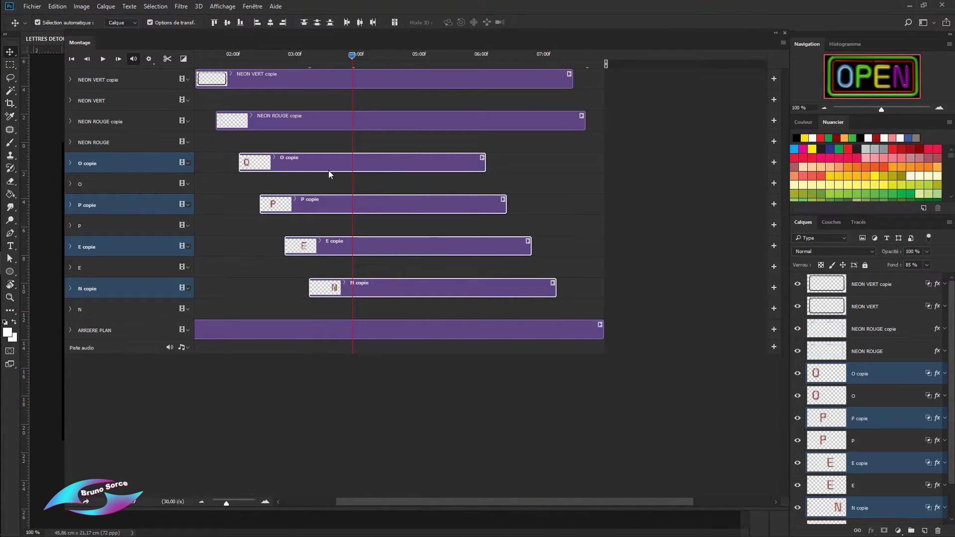
{"action": "left_click", "coordinate": [167, 59]}
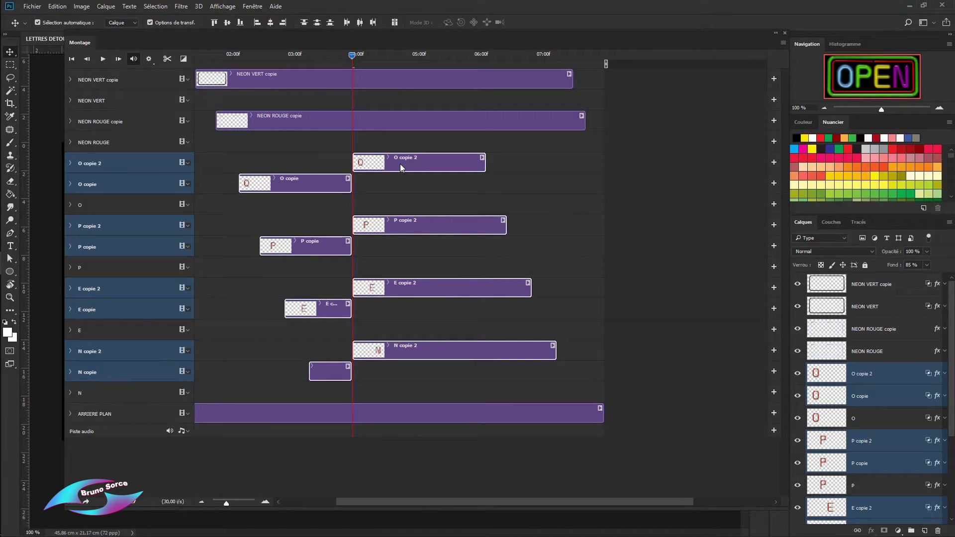
Move the O, P, E and N copie 2 clips to start at about 4.2 seconds.
{"action": "left_click", "coordinate": [400, 163]}
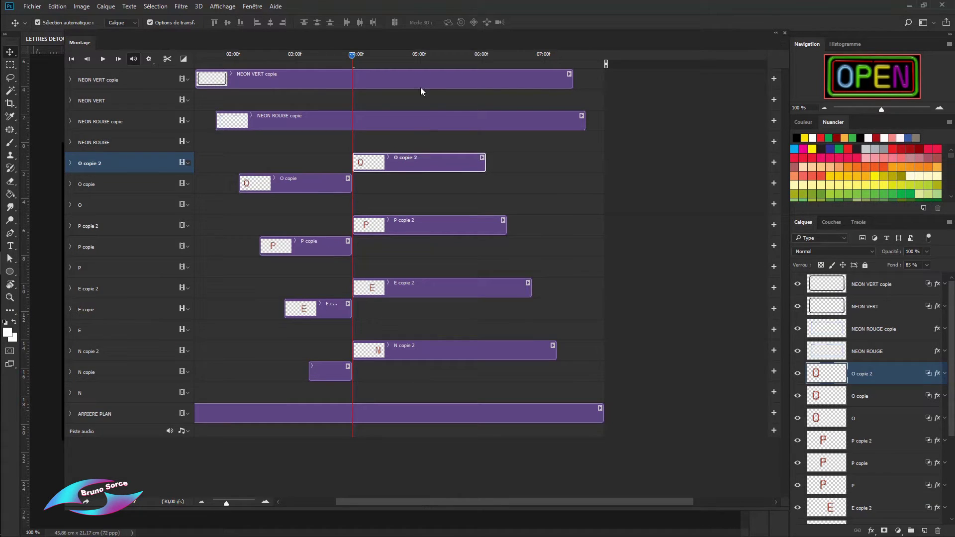
{"action": "left_click", "coordinate": [369, 59]}
{"action": "left_click_drag", "start_coordinate": [389, 163], "coordinate": [402, 163]}
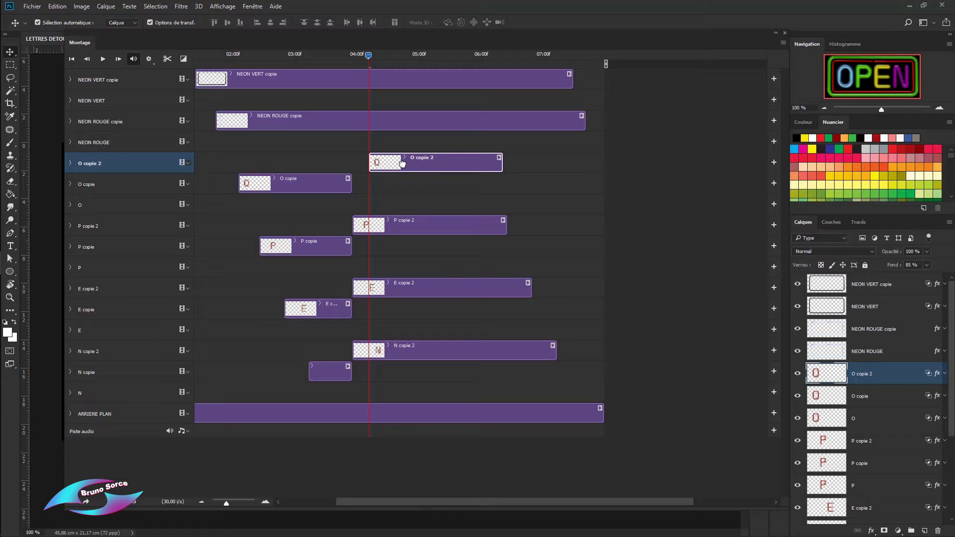
{"action": "left_click_drag", "start_coordinate": [391, 228], "coordinate": [408, 226]}
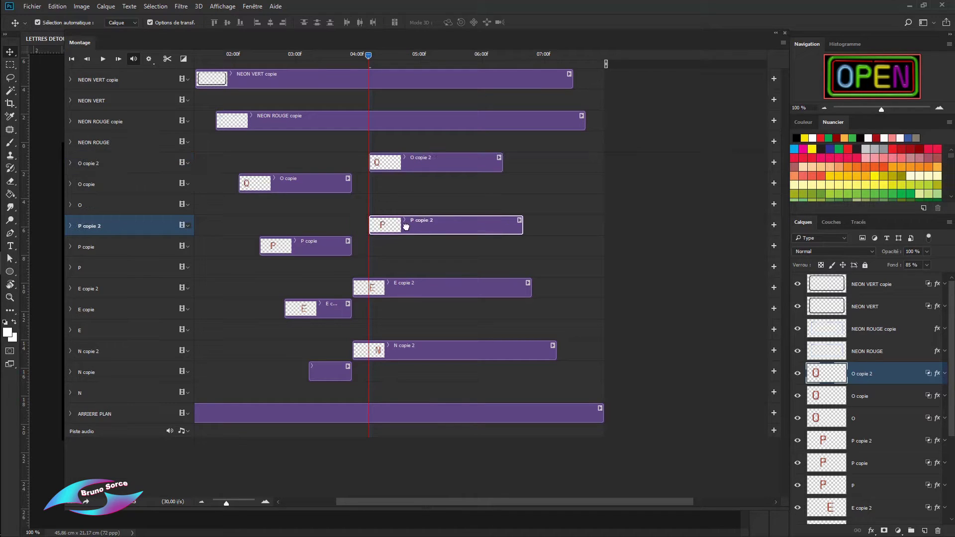
{"action": "left_click_drag", "start_coordinate": [400, 292], "coordinate": [415, 292]}
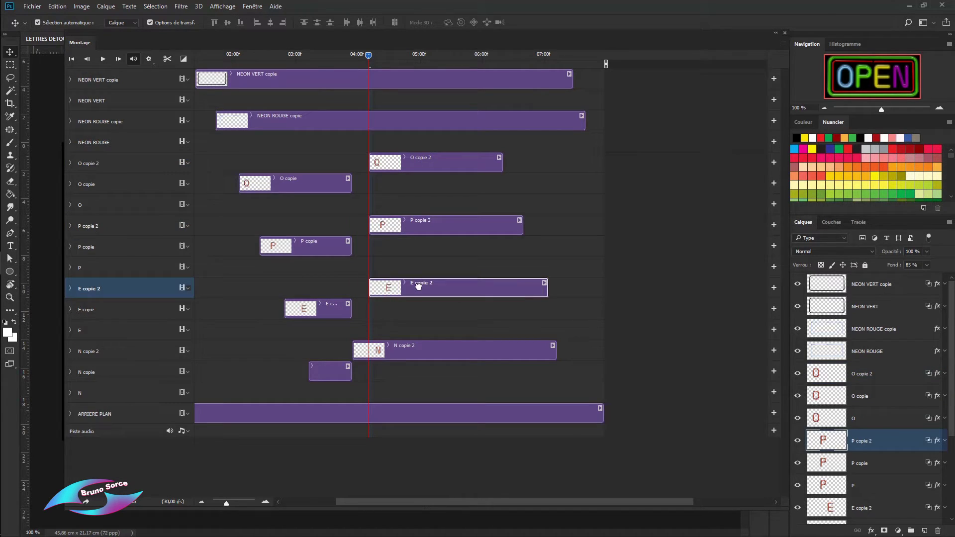
{"action": "left_click_drag", "start_coordinate": [405, 349], "coordinate": [416, 351]}
Split the O, P, E and N copie 2 clips together at about 5.2 seconds.
{"action": "left_click_drag", "start_coordinate": [426, 504], "coordinate": [376, 497]}
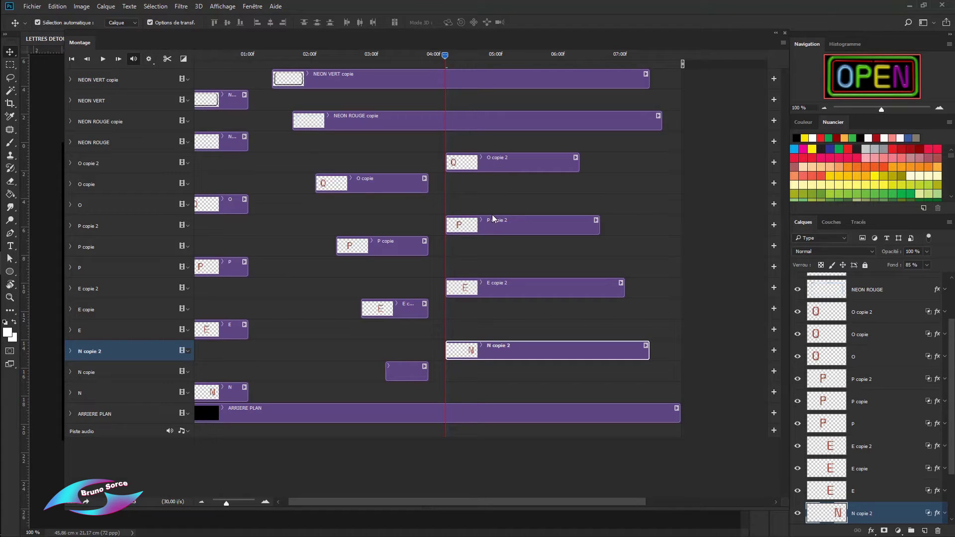
{"action": "left_click", "coordinate": [512, 58]}
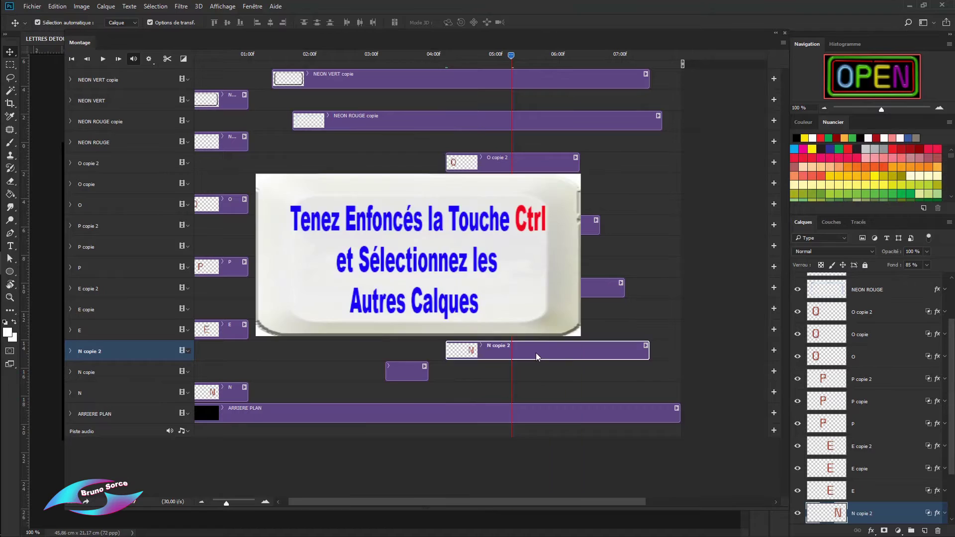
{"action": "left_click", "coordinate": [530, 286], "text": "ctrl"}
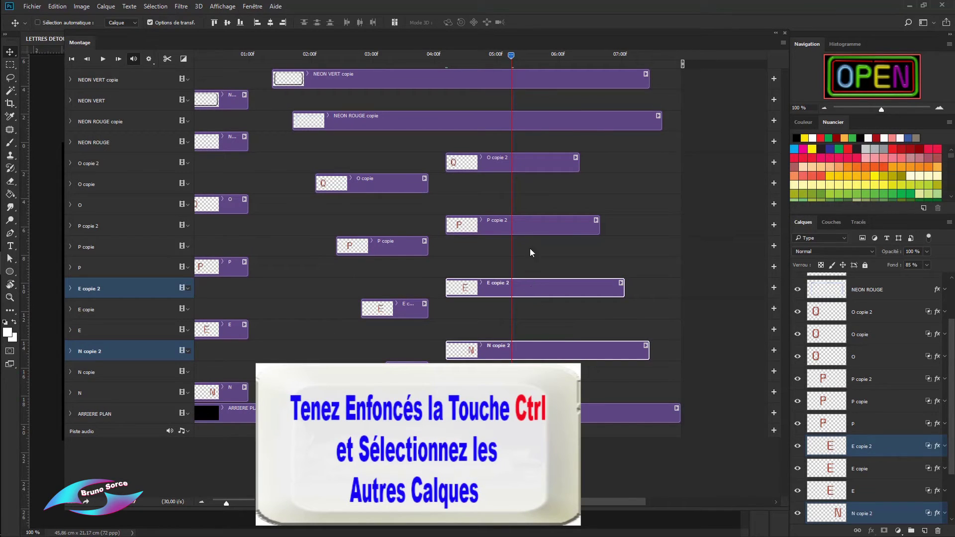
{"action": "left_click", "coordinate": [527, 225], "text": "ctrl"}
{"action": "left_click", "coordinate": [526, 163], "text": "ctrl"}
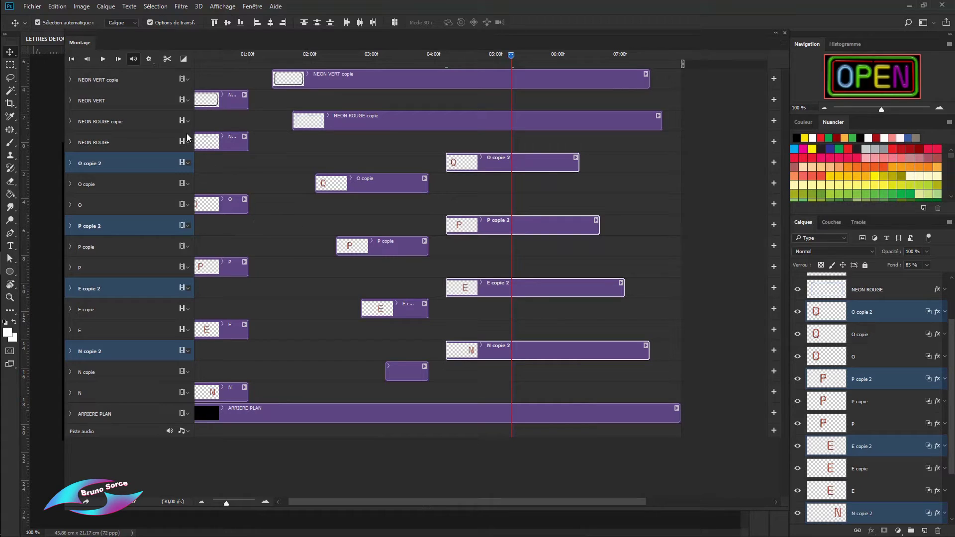
{"action": "left_click", "coordinate": [168, 59]}
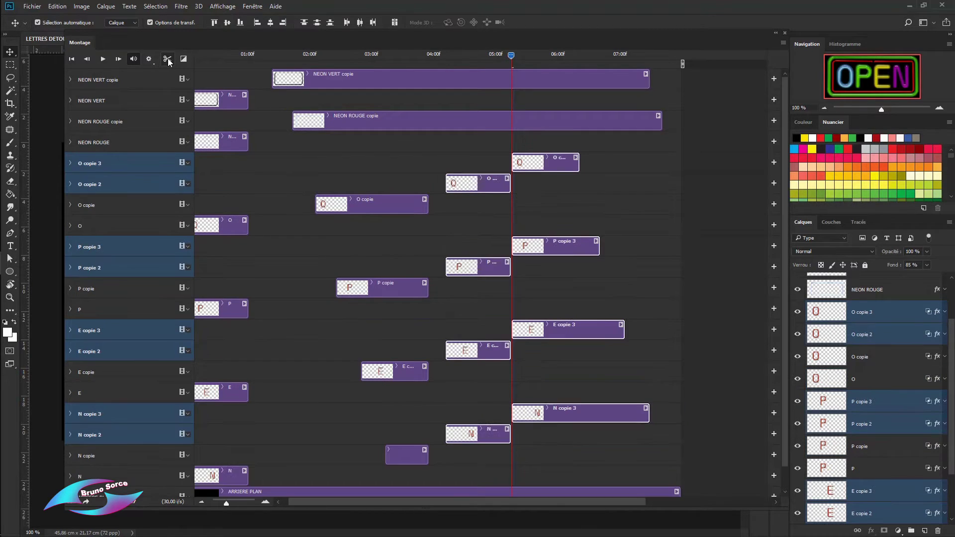
Place the O, P, E and N copie 2 clips on the same tracks as their matching copie clips.
{"action": "left_click", "coordinate": [488, 186]}
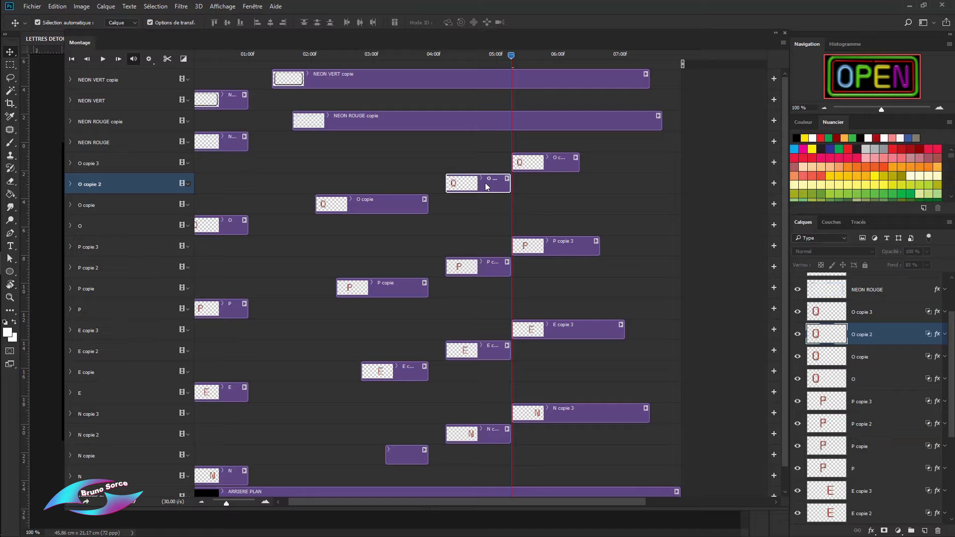
{"action": "left_click_drag", "start_coordinate": [487, 187], "coordinate": [486, 205]}
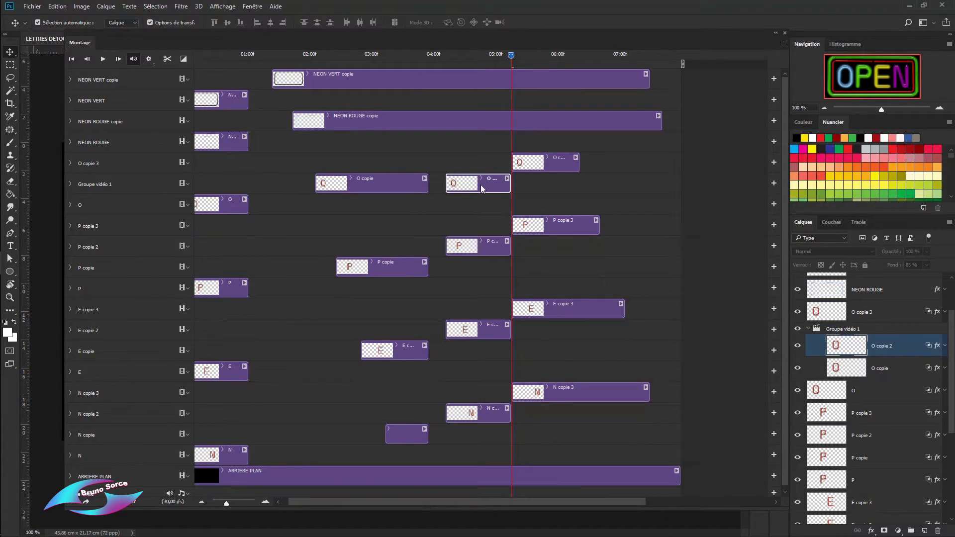
{"action": "left_click_drag", "start_coordinate": [485, 249], "coordinate": [486, 271]}
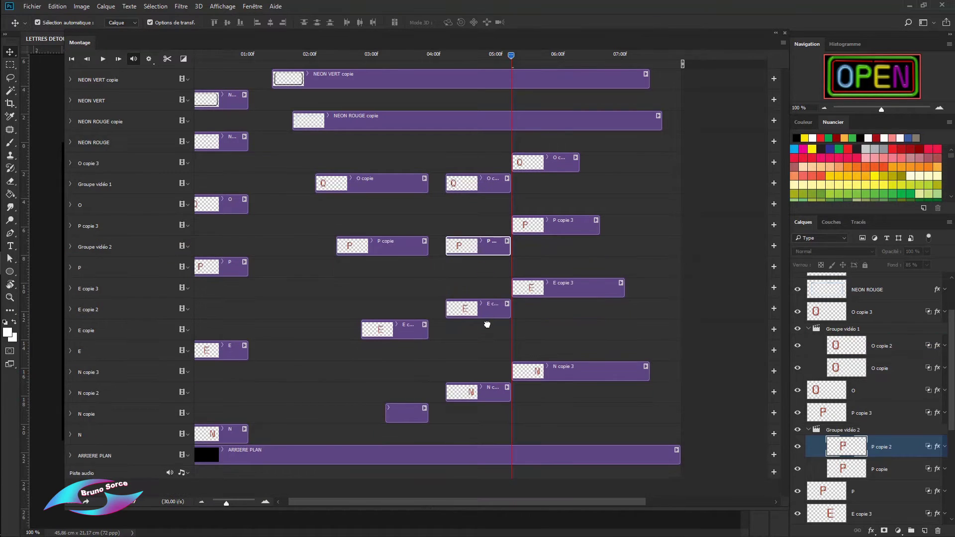
{"action": "left_click_drag", "start_coordinate": [486, 311], "coordinate": [497, 392]}
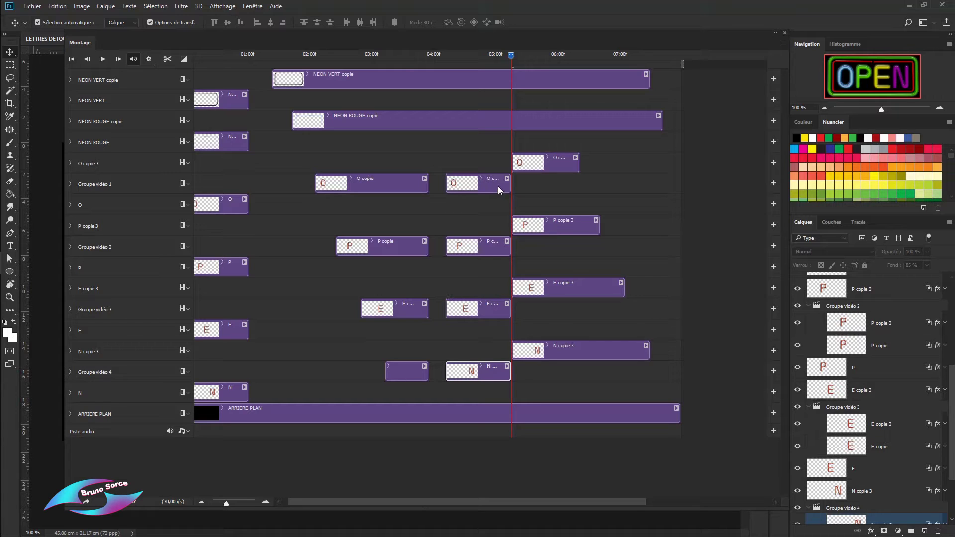
Move the four copie 3 letter clips to start at about 5.5 seconds and place each in its letter's video group track.
{"action": "left_click", "coordinate": [528, 63]}
{"action": "left_click_drag", "start_coordinate": [532, 67], "coordinate": [528, 70]}
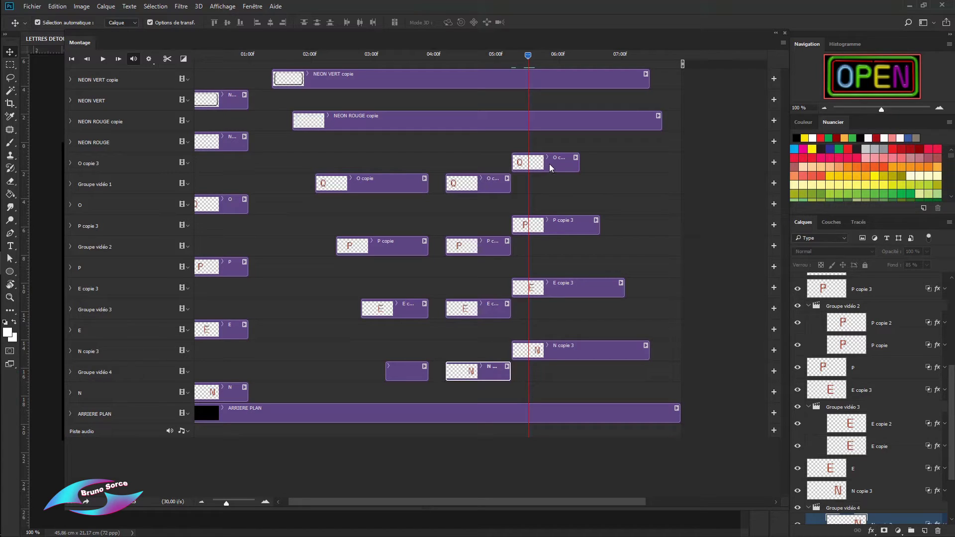
{"action": "mouse_move", "coordinate": [551, 163]}
{"action": "left_mouse_down"}
{"action": "mouse_move", "coordinate": [567, 166]}
{"action": "mouse_move", "coordinate": [557, 167]}
{"action": "left_mouse_up"}
{"action": "mouse_move", "coordinate": [559, 227]}
{"action": "left_mouse_down"}
{"action": "mouse_move", "coordinate": [577, 227]}
{"action": "mouse_move", "coordinate": [567, 227]}
{"action": "left_mouse_up"}
{"action": "left_click_drag", "start_coordinate": [565, 289], "coordinate": [583, 299]}
{"action": "left_click_drag", "start_coordinate": [569, 351], "coordinate": [613, 353]}
{"action": "left_click_drag", "start_coordinate": [573, 227], "coordinate": [572, 247]}
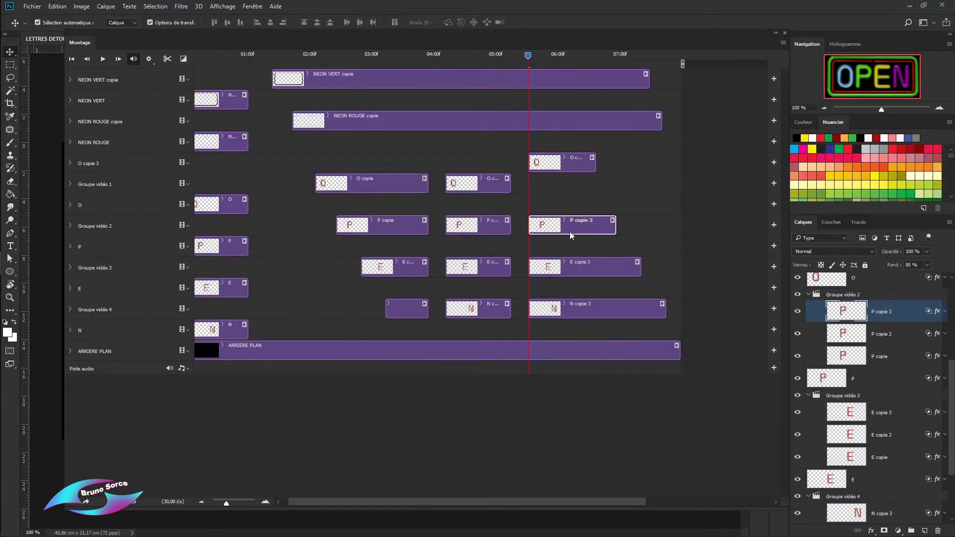
{"action": "left_click_drag", "start_coordinate": [557, 167], "coordinate": [558, 185]}
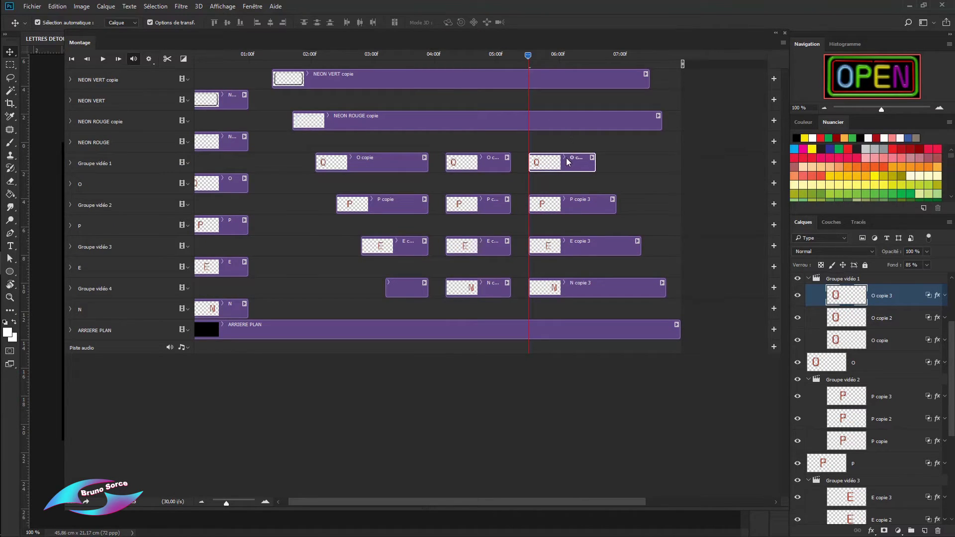
Trim the ends of the O, P and E copie 3 clips to about 6.5, 6.6 and 6.9 seconds respectively.
{"action": "left_click", "coordinate": [587, 59]}
{"action": "left_click_drag", "start_coordinate": [593, 167], "coordinate": [587, 167]}
{"action": "left_click_drag", "start_coordinate": [588, 58], "coordinate": [592, 58]}
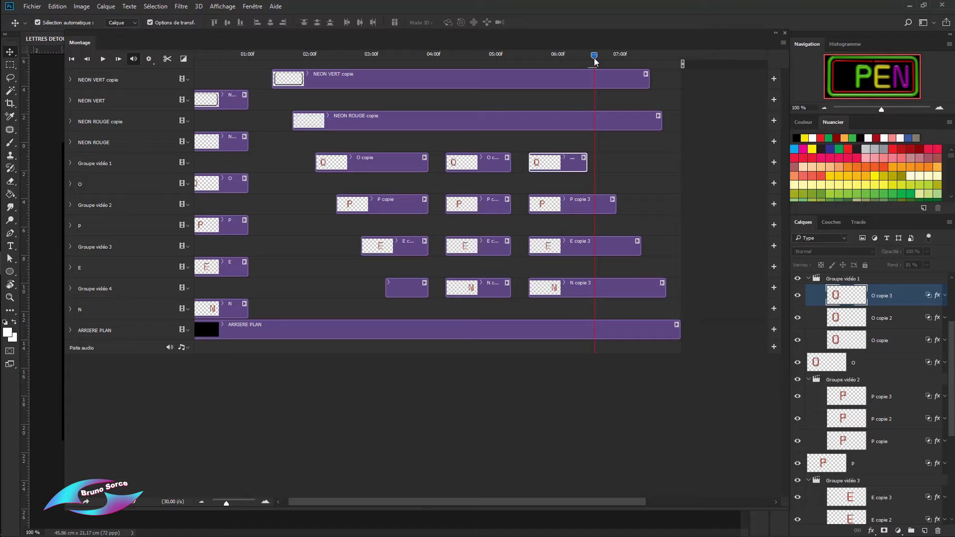
{"action": "left_click_drag", "start_coordinate": [615, 209], "coordinate": [594, 205]}
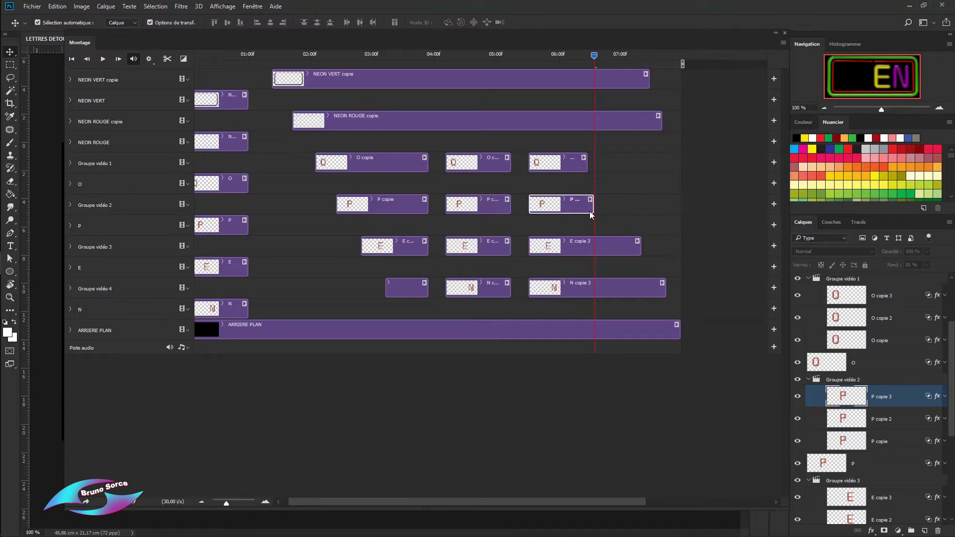
{"action": "left_click_drag", "start_coordinate": [595, 58], "coordinate": [598, 59]}
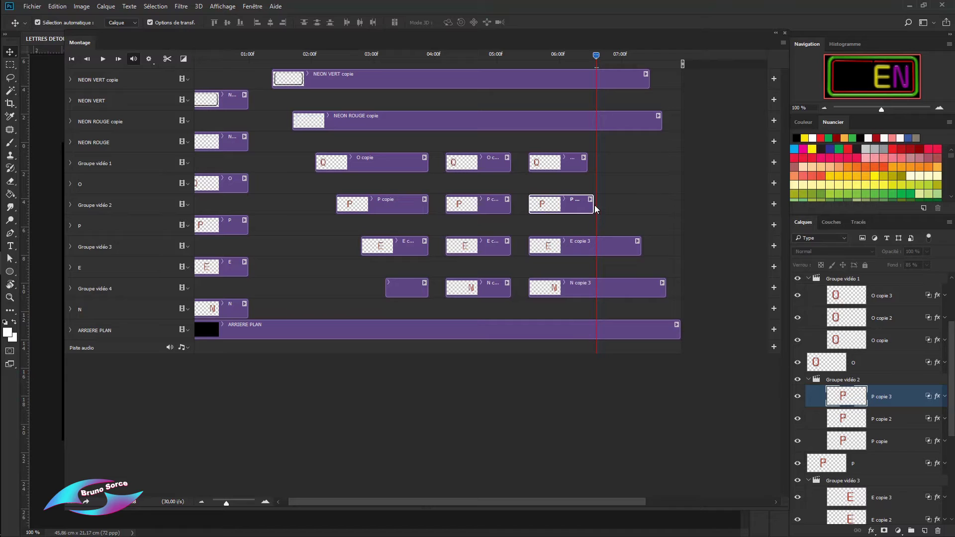
{"action": "left_click_drag", "start_coordinate": [595, 207], "coordinate": [596, 206]}
{"action": "left_click_drag", "start_coordinate": [603, 59], "coordinate": [609, 63]}
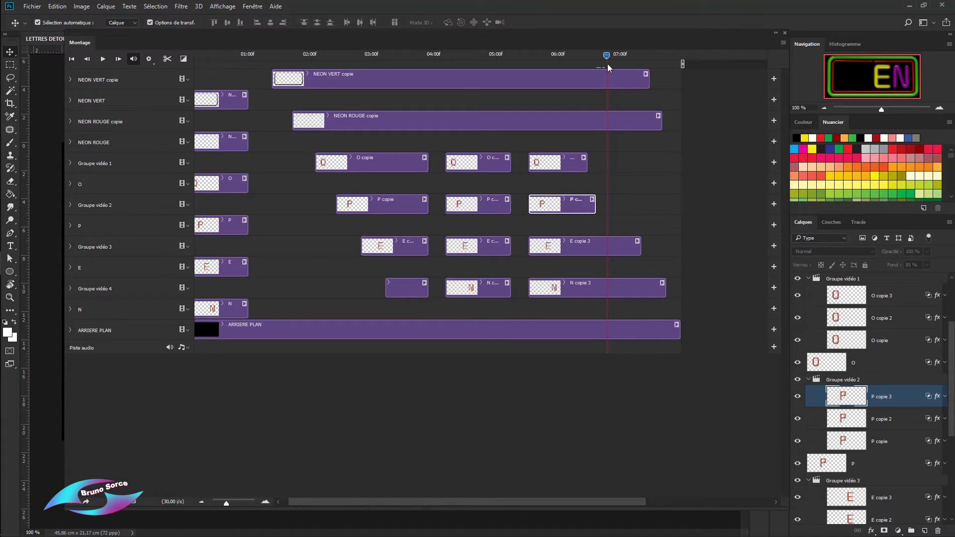
{"action": "left_click_drag", "start_coordinate": [641, 247], "coordinate": [612, 247]}
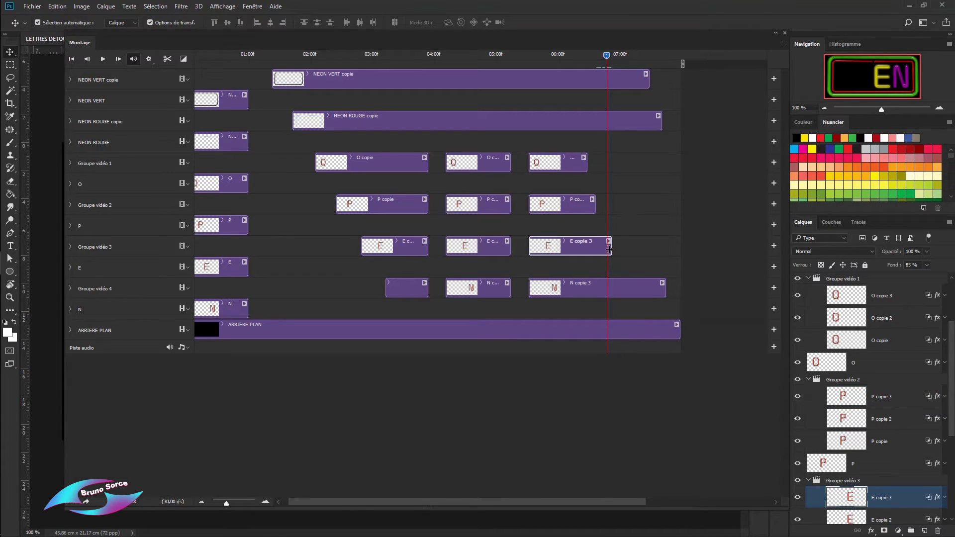
Trim the end of the E copie 3 clip to about 6.8 seconds and the N copie 3 clip to about 7 seconds.
{"action": "left_click_drag", "start_coordinate": [610, 250], "coordinate": [606, 249]}
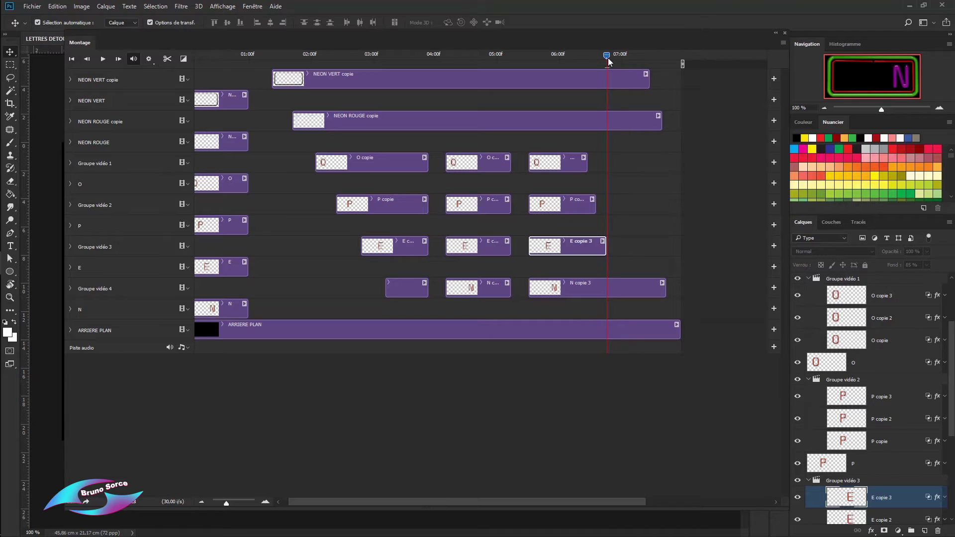
{"action": "left_click_drag", "start_coordinate": [608, 58], "coordinate": [622, 63]}
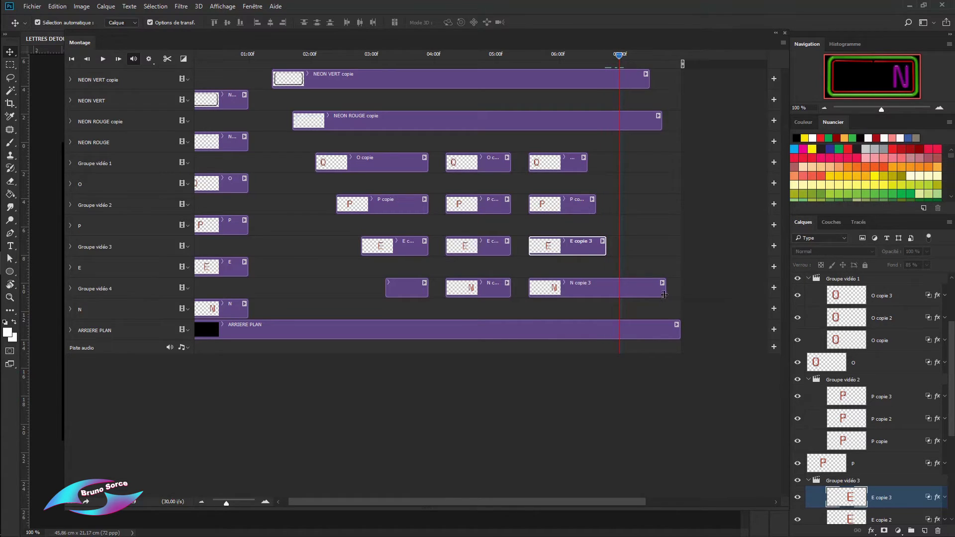
{"action": "left_click_drag", "start_coordinate": [665, 294], "coordinate": [619, 290]}
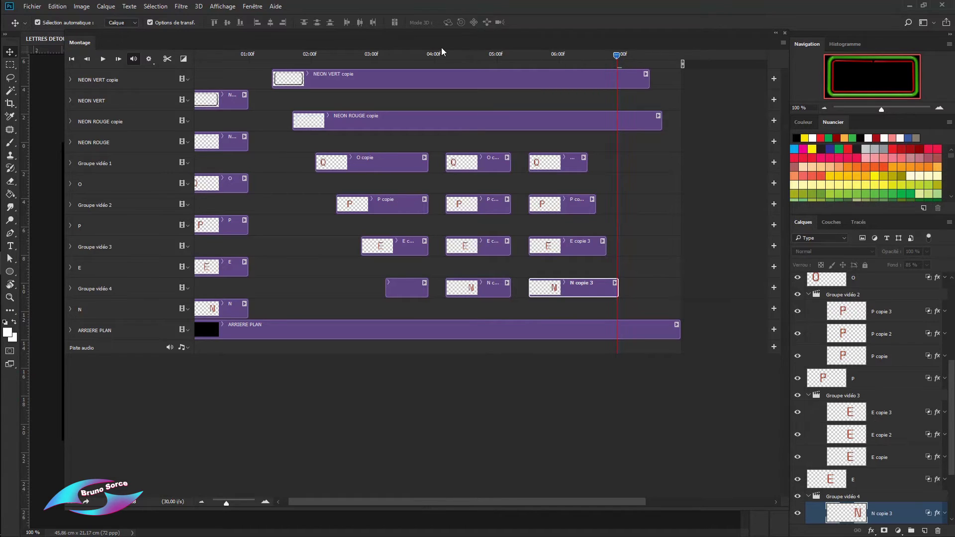
Play the animation from the first frame with the timeline collapsed to check the sign, and stop playback.
{"action": "left_click", "coordinate": [505, 54]}
{"action": "left_click", "coordinate": [242, 54]}
{"action": "left_click", "coordinate": [72, 60]}
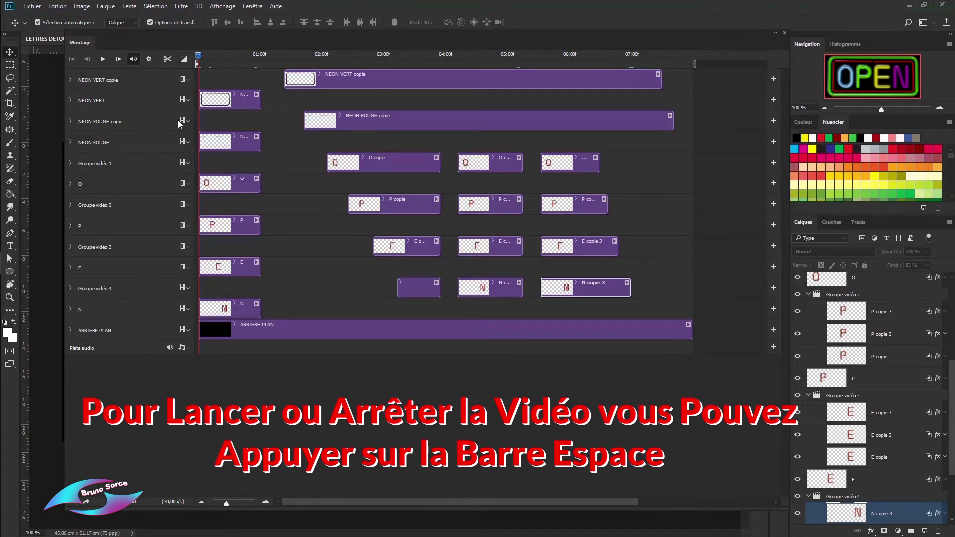
{"action": "left_click", "coordinate": [105, 60]}
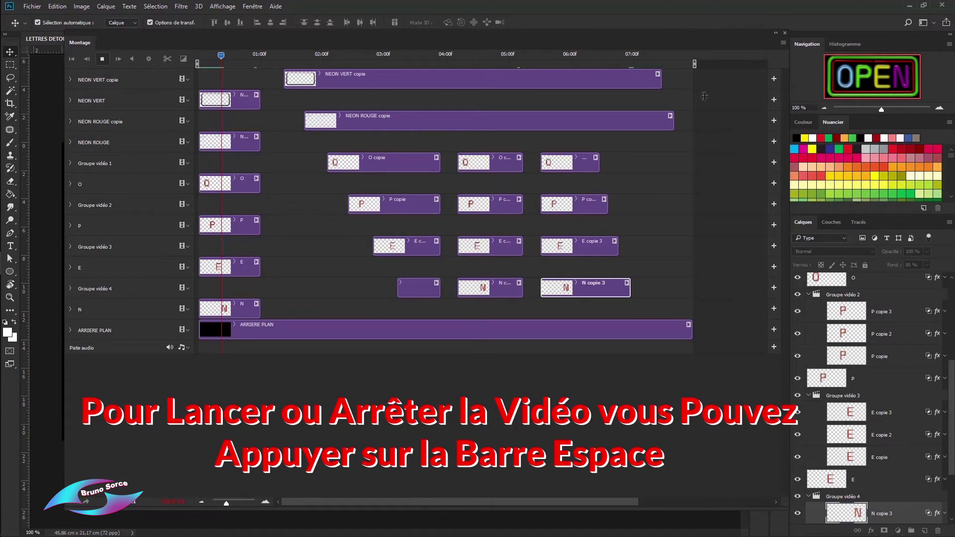
{"action": "left_click", "coordinate": [776, 33]}
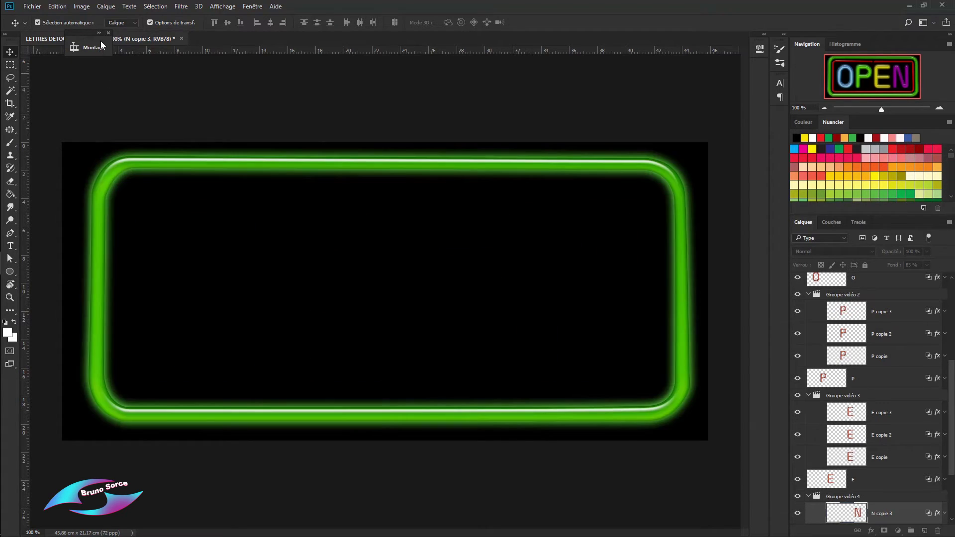
{"action": "left_click", "coordinate": [99, 44]}
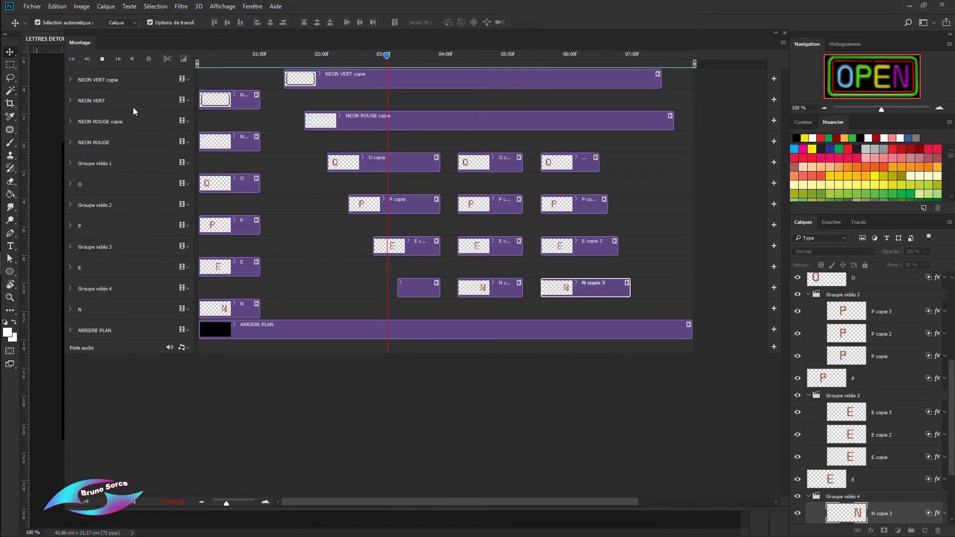
{"action": "left_click", "coordinate": [103, 60]}
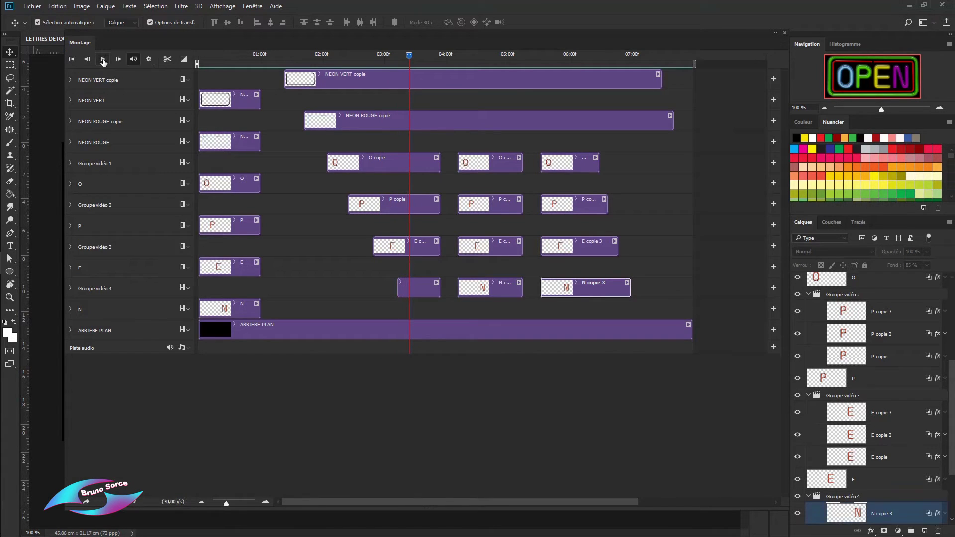
{"action": "left_click", "coordinate": [776, 33]}
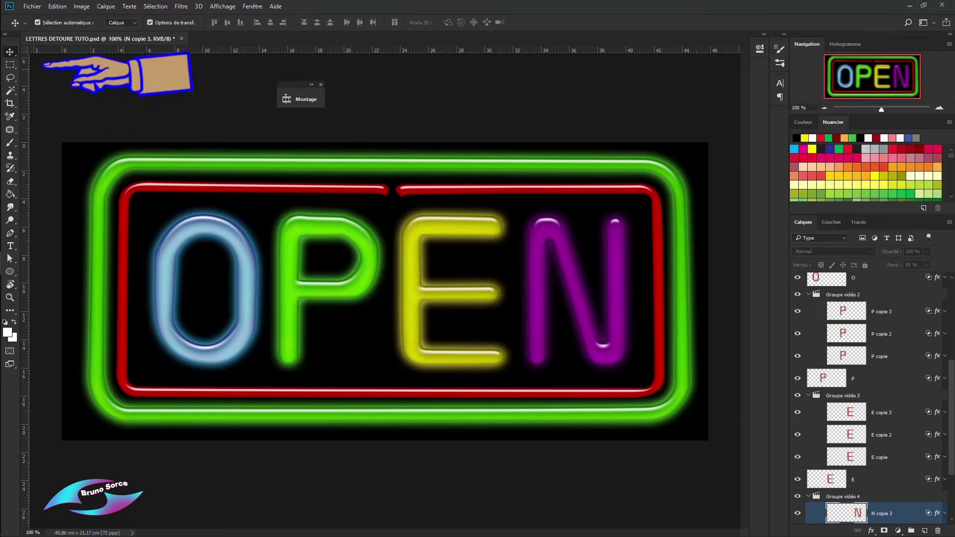
Set up a Save for Web export of the animation as a GIF with looping set to Toujours.
{"action": "left_click", "coordinate": [33, 7]}
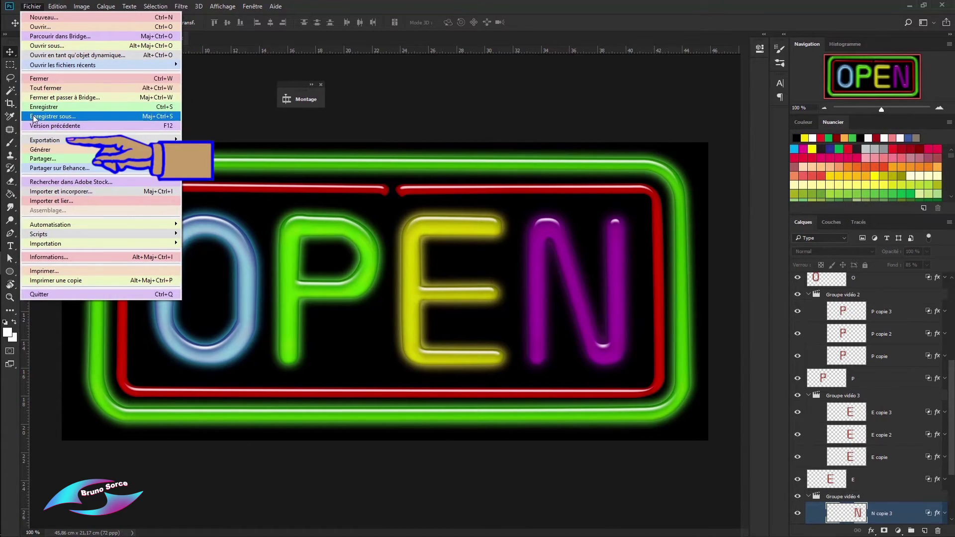
{"action": "mouse_move", "coordinate": [37, 144]}
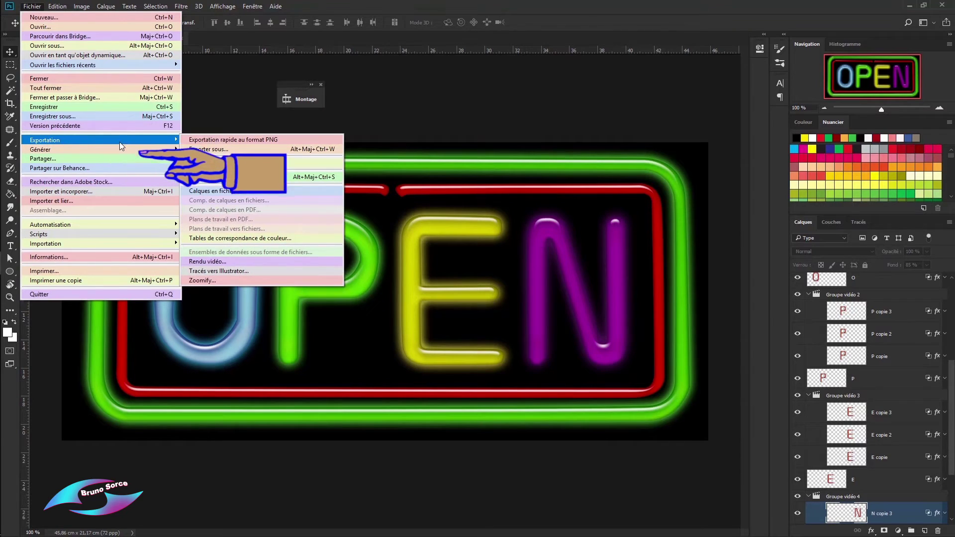
{"action": "left_click", "coordinate": [219, 177]}
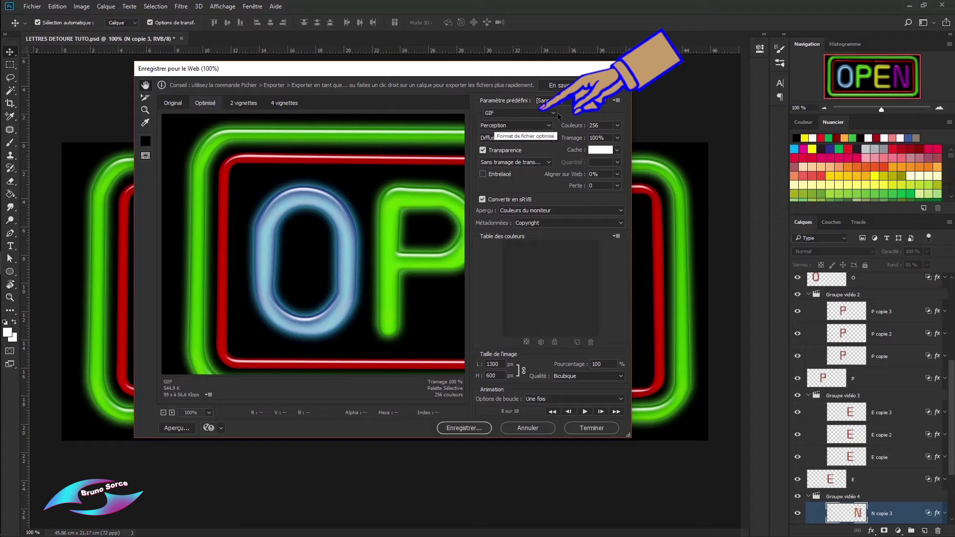
{"action": "left_click", "coordinate": [493, 113]}
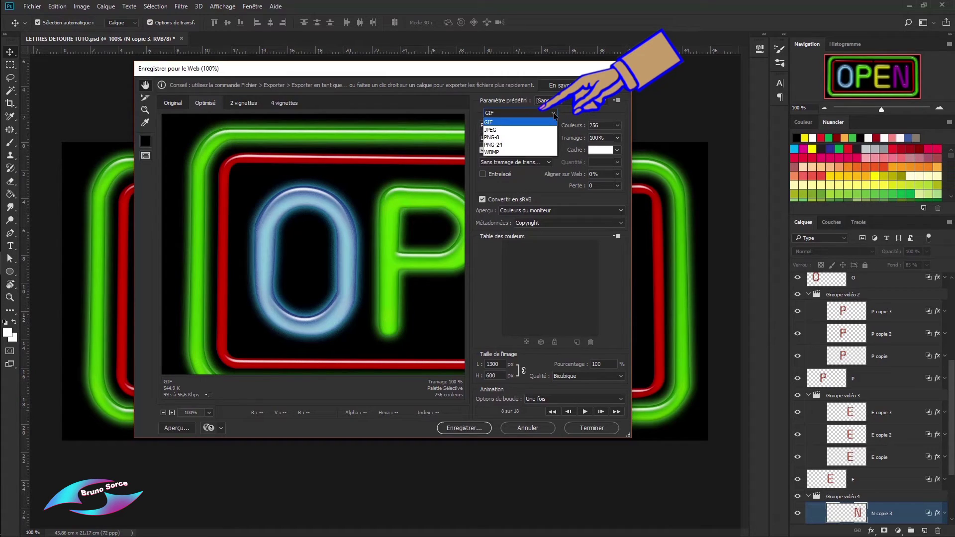
{"action": "left_click", "coordinate": [489, 123]}
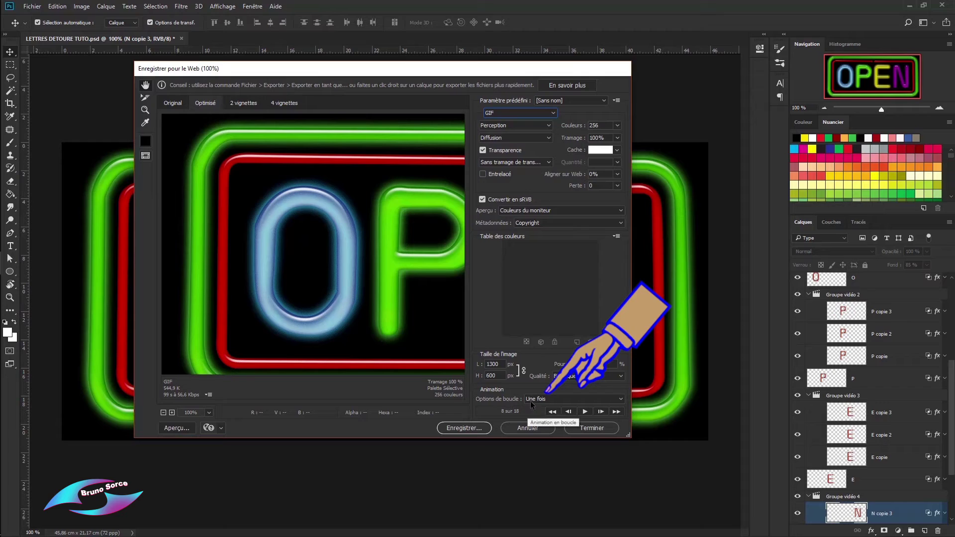
{"action": "left_click", "coordinate": [611, 400]}
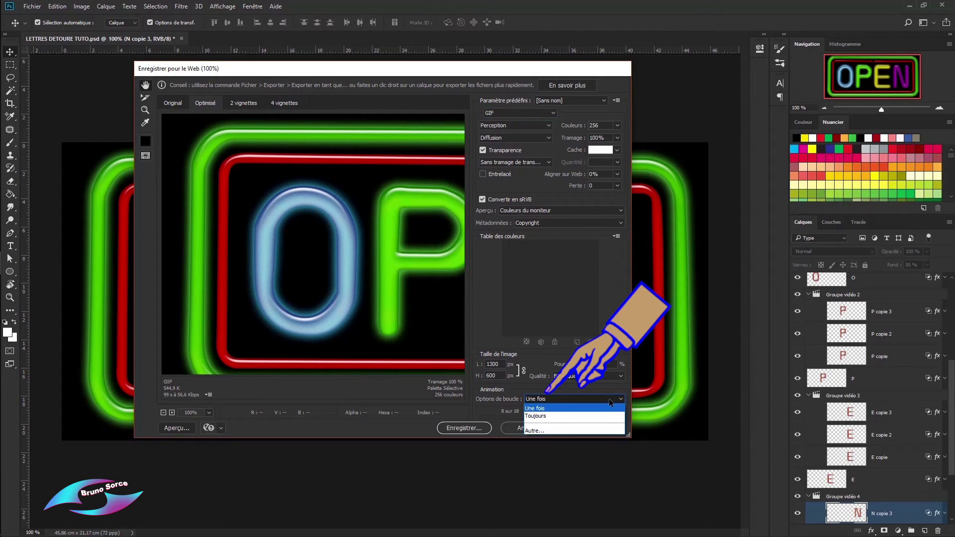
{"action": "left_click", "coordinate": [537, 416]}
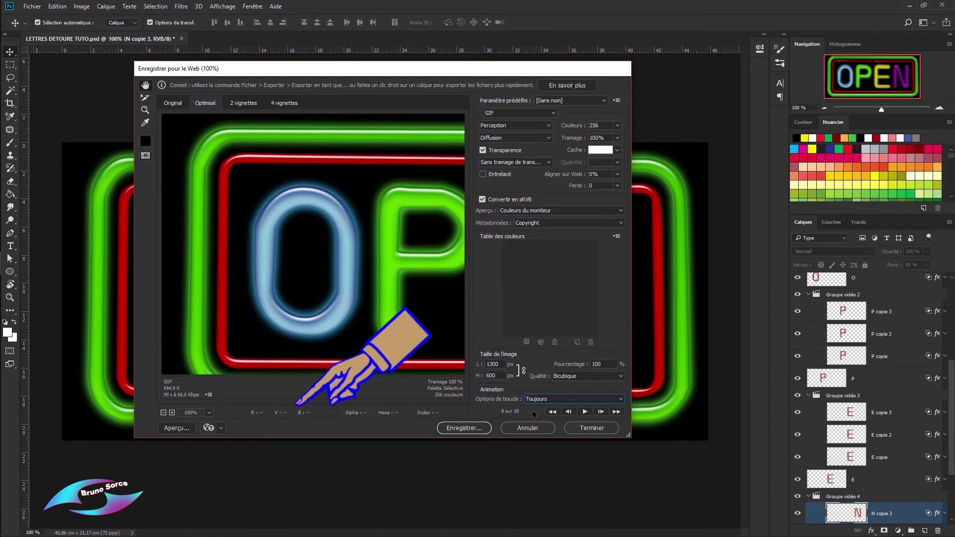
Preview the optimised GIF at 100% and in a maximised browser window, and close the browser preview.
{"action": "left_click", "coordinate": [209, 413]}
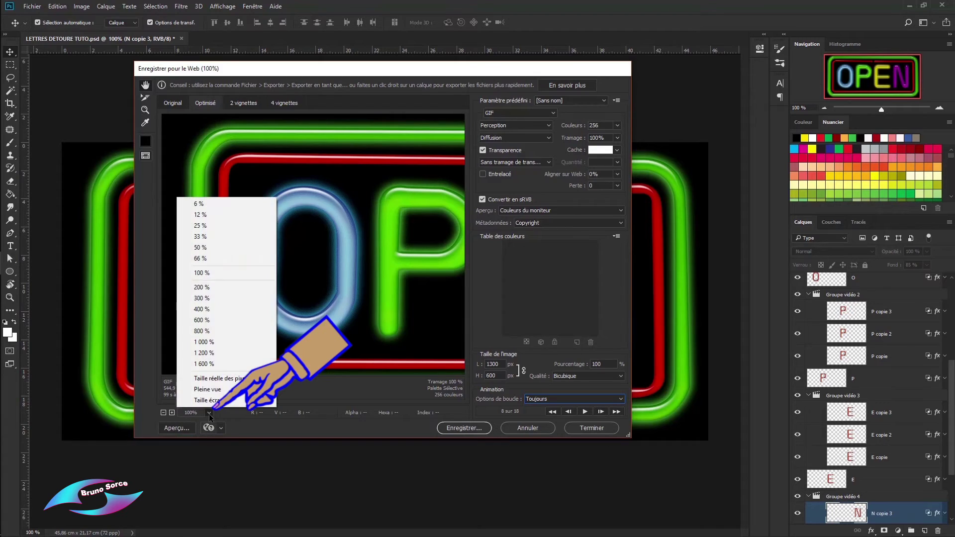
{"action": "left_click", "coordinate": [202, 274]}
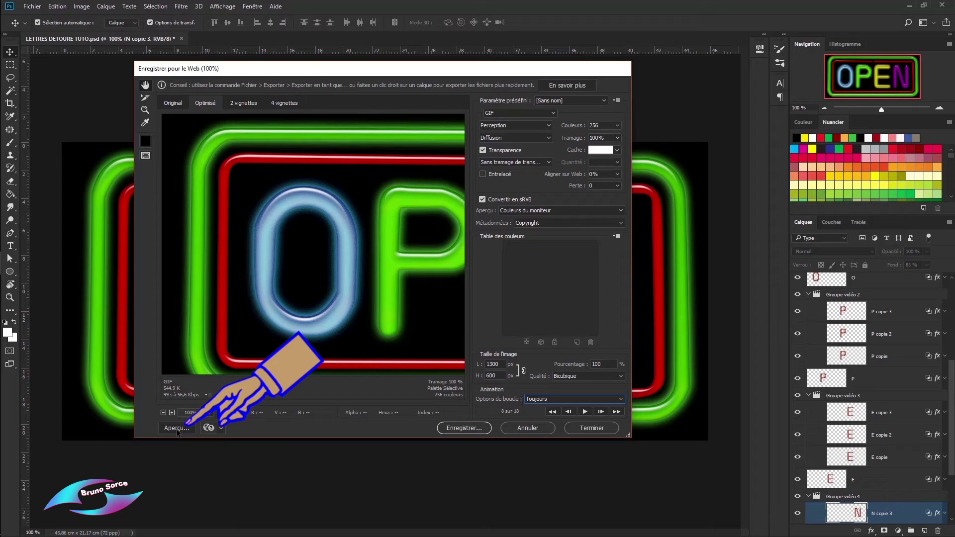
{"action": "left_click", "coordinate": [176, 429]}
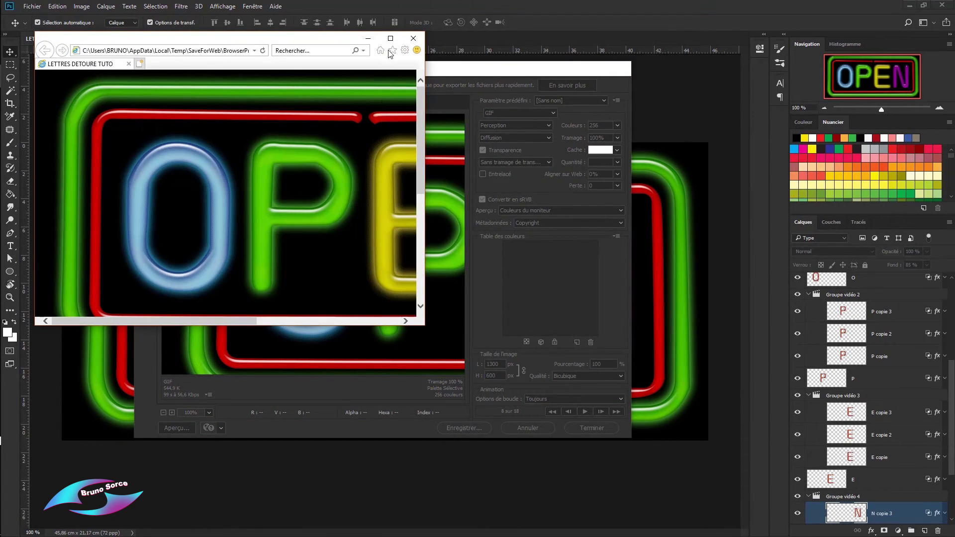
{"action": "left_click", "coordinate": [392, 38]}
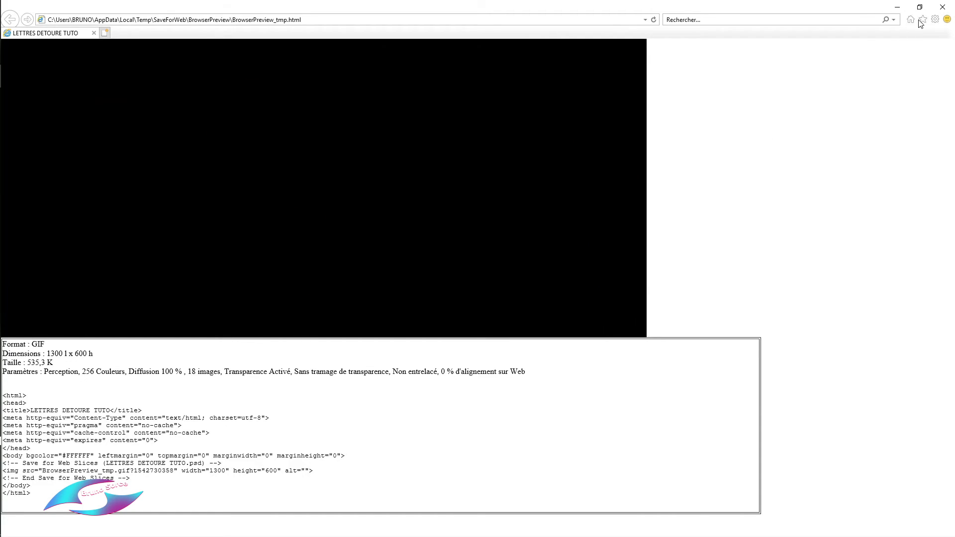
{"action": "left_click", "coordinate": [942, 8]}
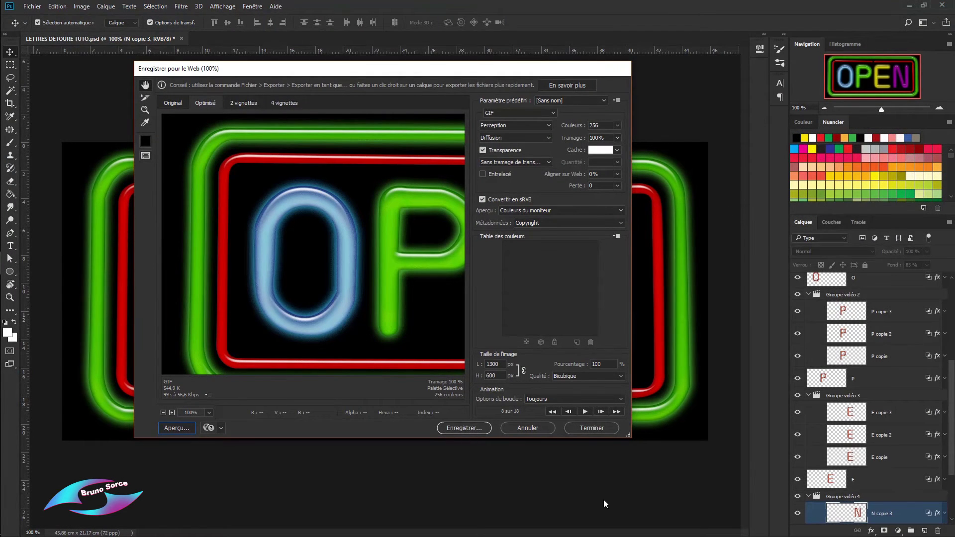
{"action": "left_click", "coordinate": [466, 429]}
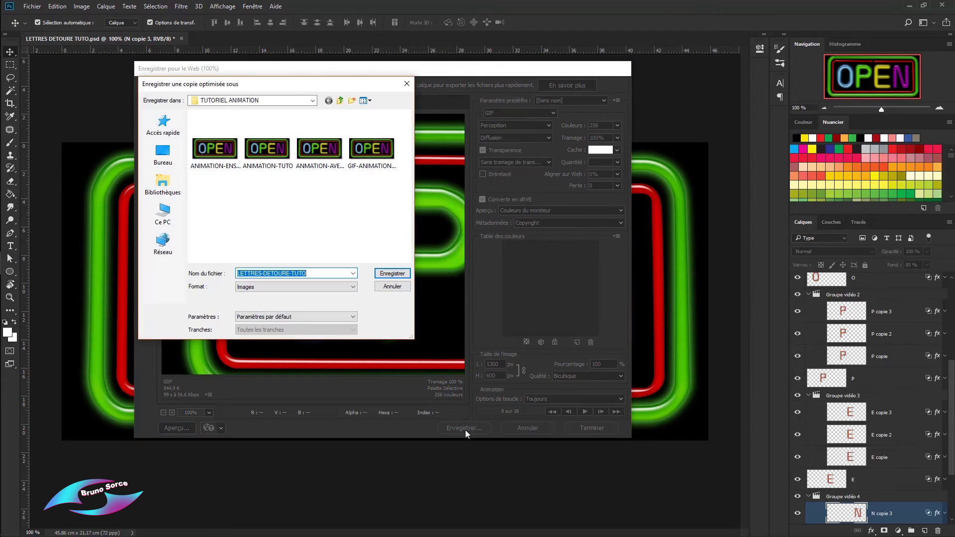
{"action": "left_click", "coordinate": [313, 101]}
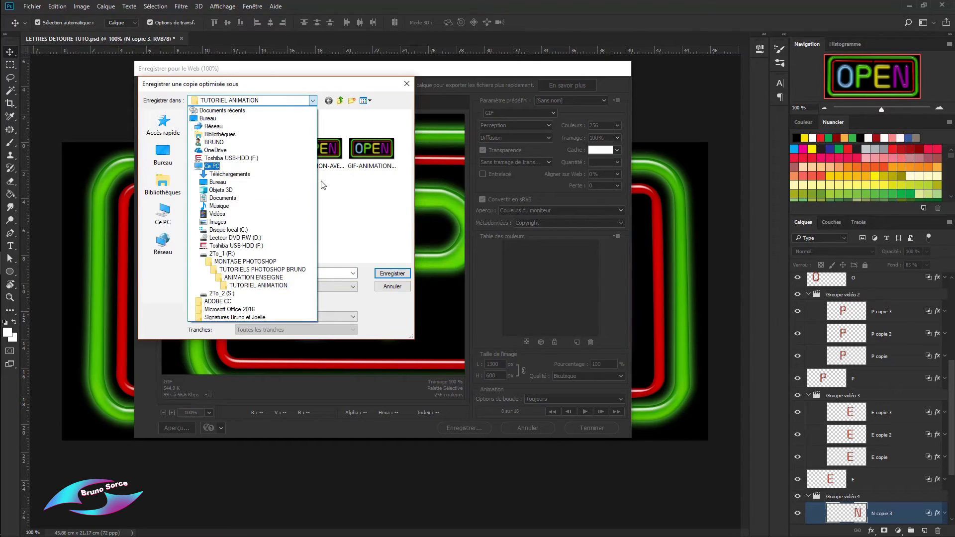
{"action": "left_click", "coordinate": [357, 197]}
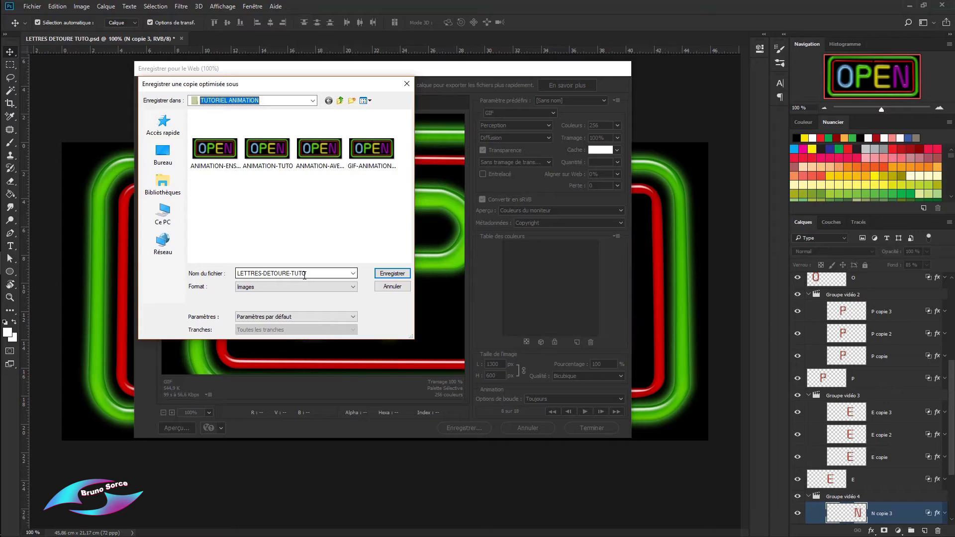
{"action": "left_click", "coordinate": [392, 287]}
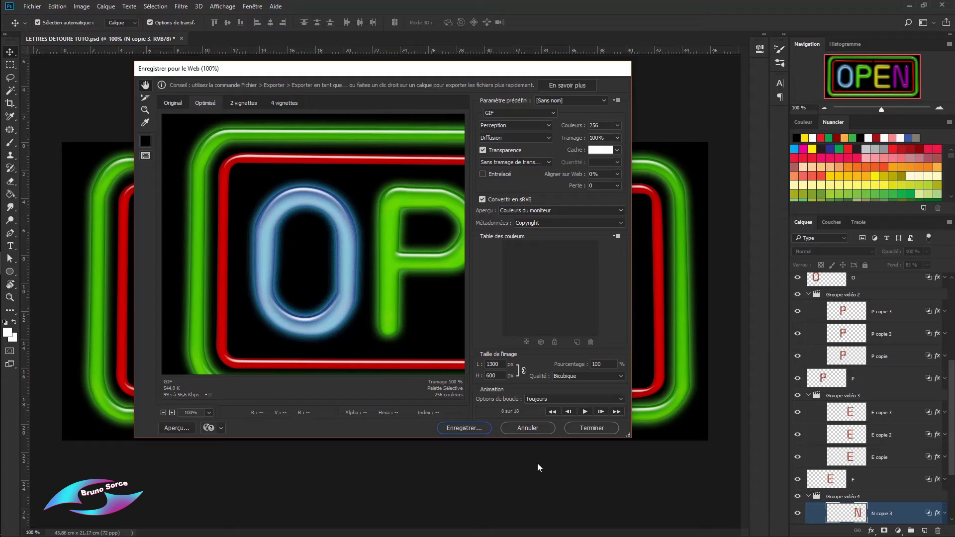
Close the web export keeping its settings, and view GIF-ANIMATION-POUR-TUTO-DEFINITIF.gif from the TUTORIEL ANIMATION folder in a maximised Photos window.
{"action": "left_click", "coordinate": [597, 431]}
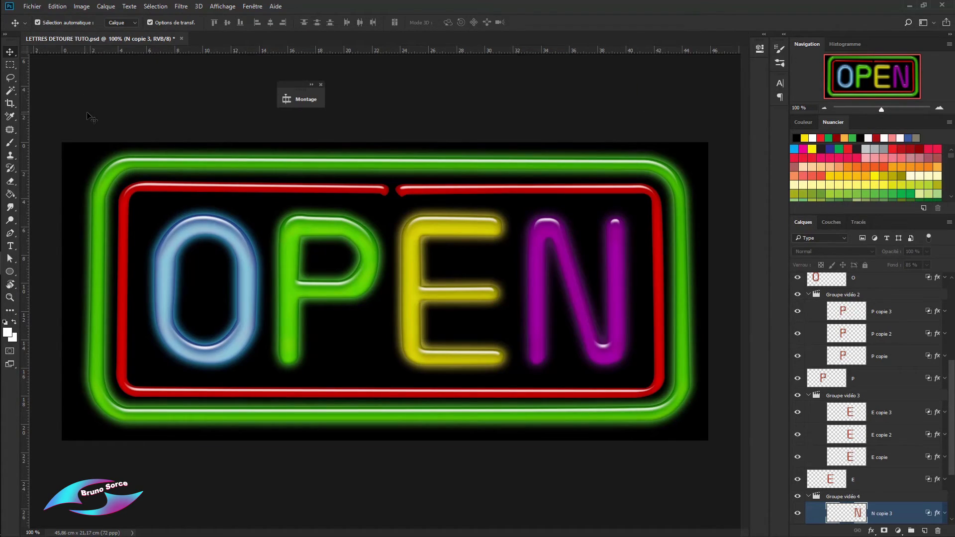
{"action": "left_click", "coordinate": [909, 6]}
{"action": "double_click", "coordinate": [537, 130]}
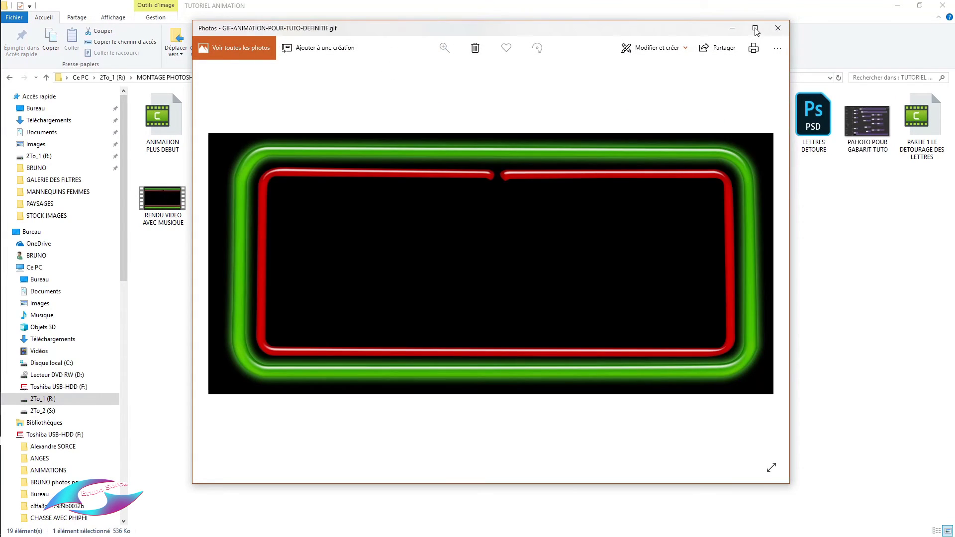
{"action": "left_click", "coordinate": [755, 29]}
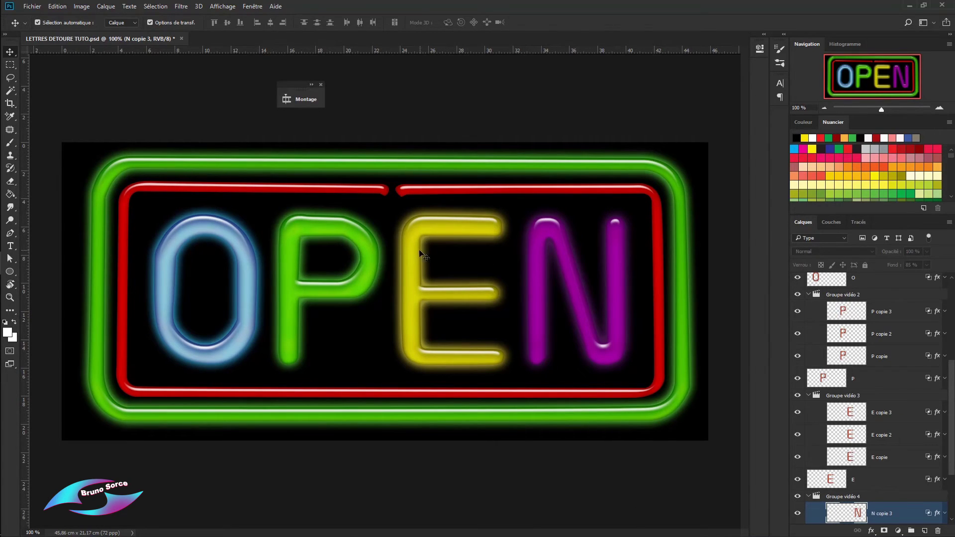
Reopen the timeline and add the space voodoo WAV file to the audio track.
{"action": "left_click", "coordinate": [312, 85]}
{"action": "left_click_drag", "start_coordinate": [610, 95], "coordinate": [495, 50]}
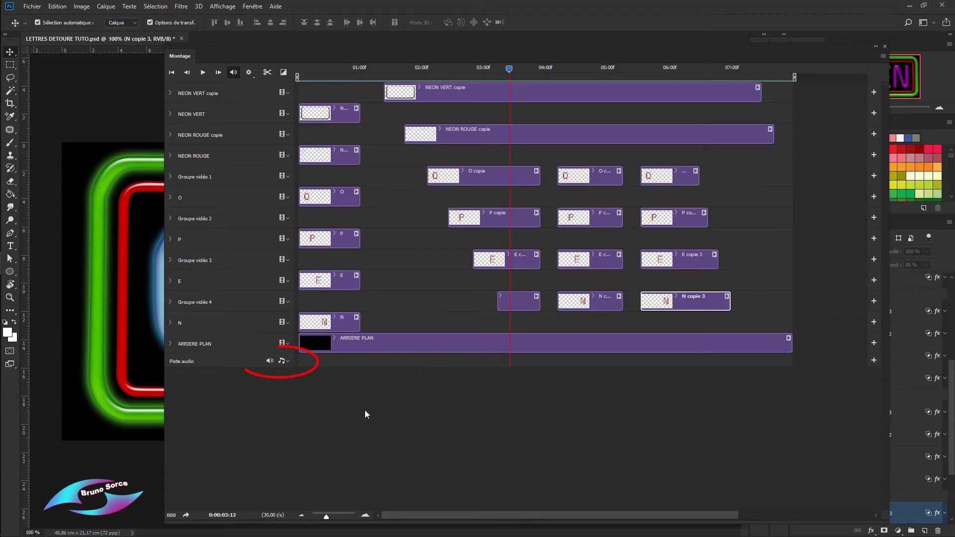
{"action": "left_click", "coordinate": [287, 361]}
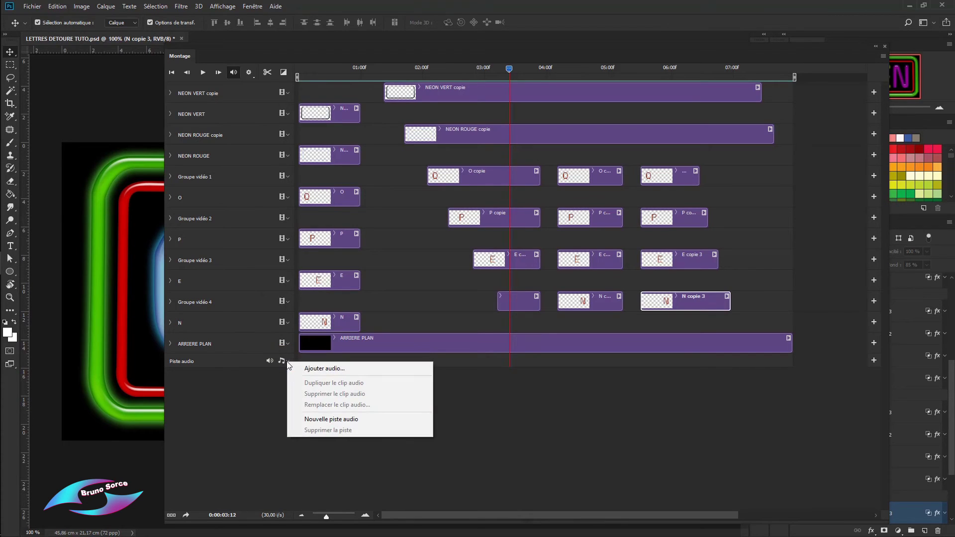
{"action": "left_click", "coordinate": [324, 369]}
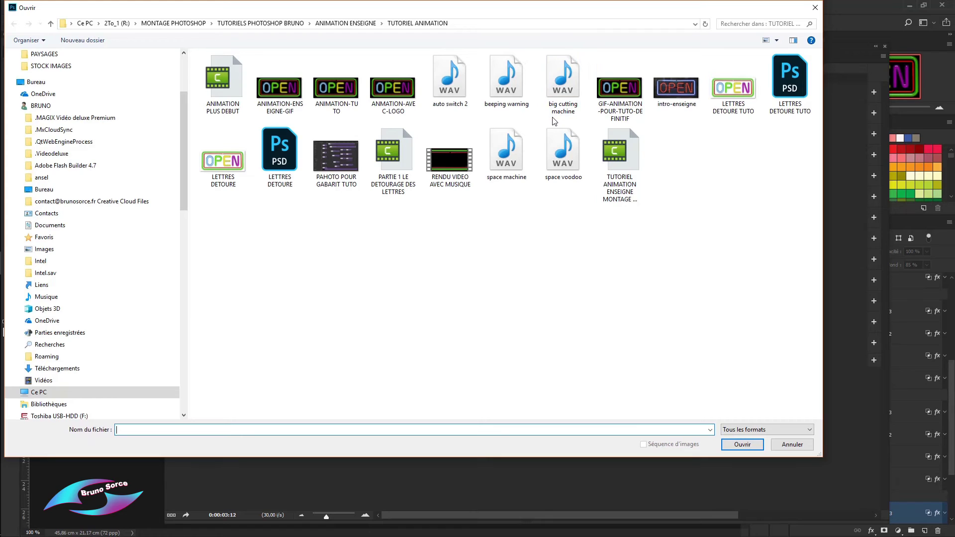
{"action": "double_click", "coordinate": [562, 122]}
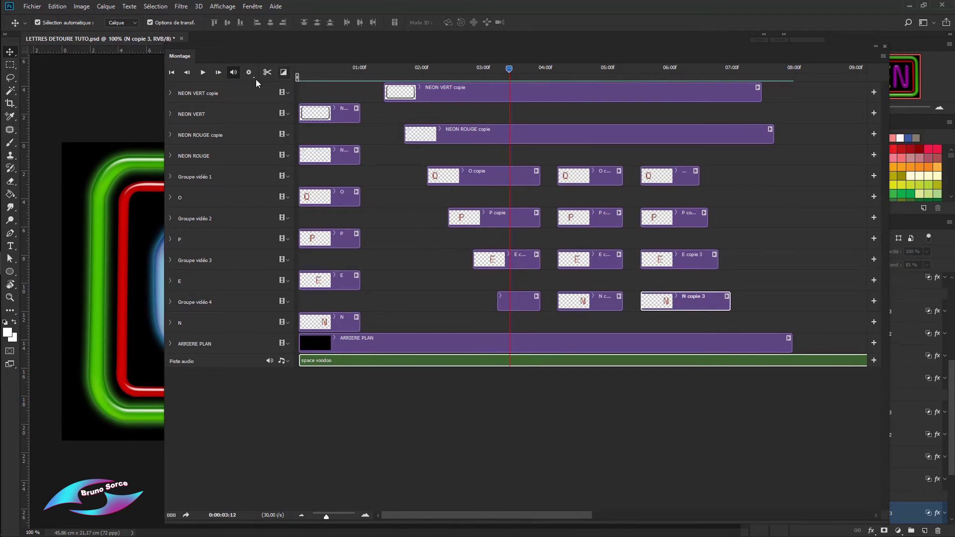
Play the animation with its soundtrack from the first frame and stop just past the end of the background clip.
{"action": "left_click", "coordinate": [171, 72]}
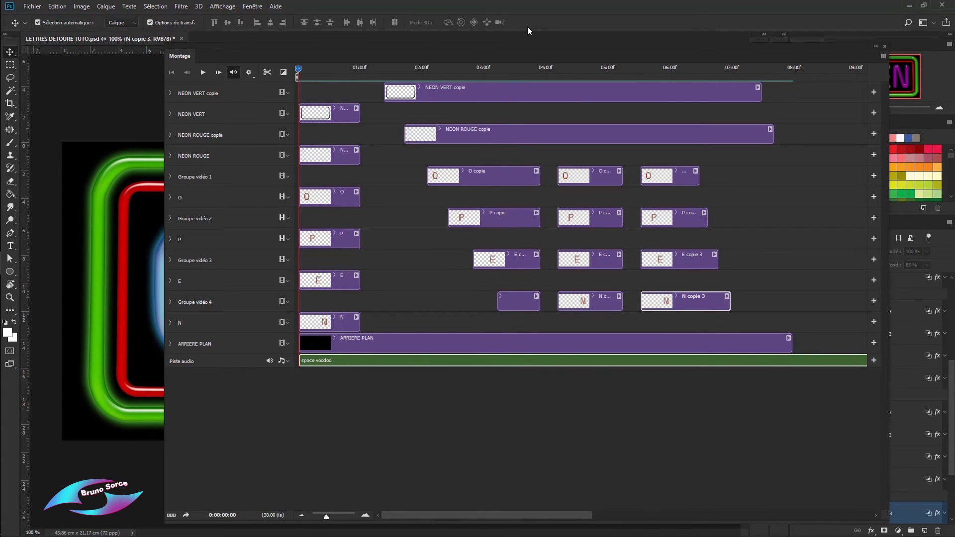
{"action": "key", "text": "space"}
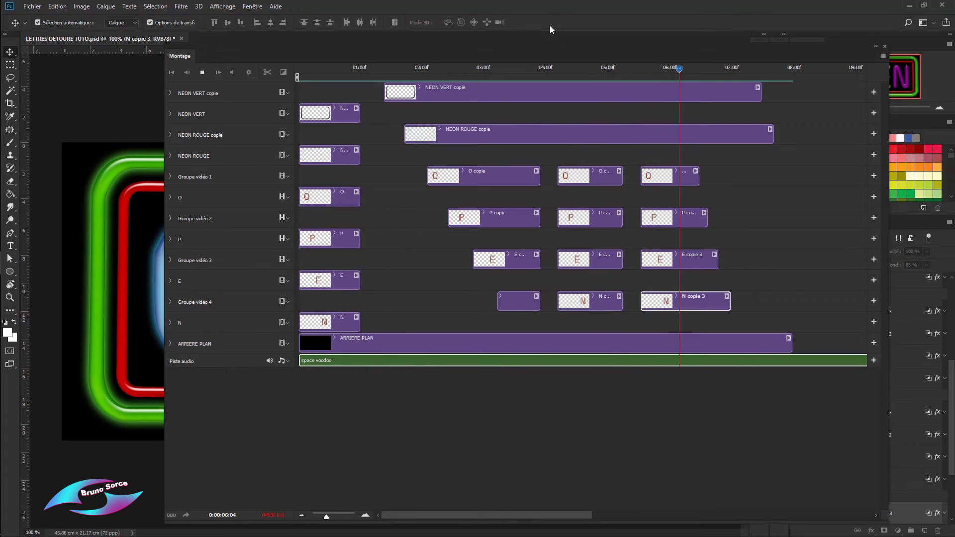
{"action": "key", "text": "space"}
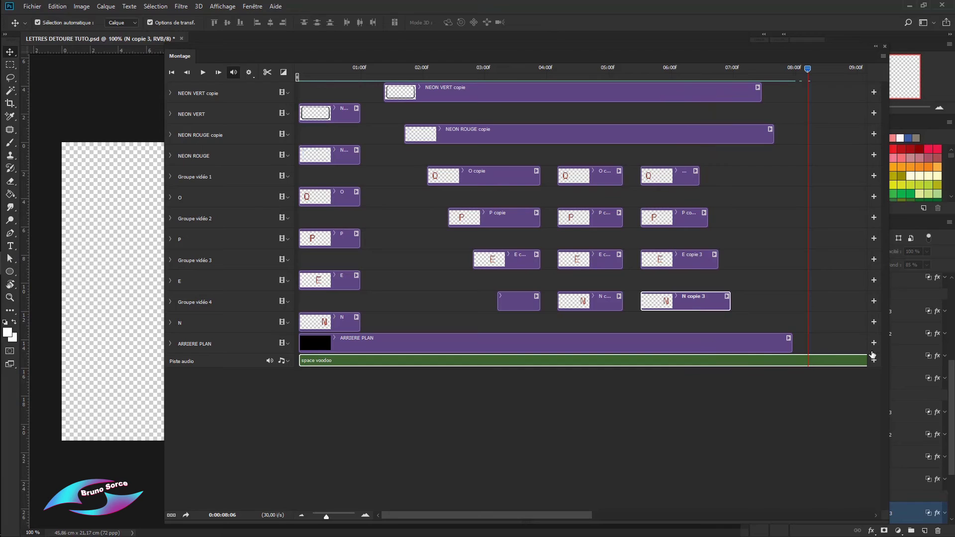
Split the space voodoo audio clip at the end of the ARRIERE PLAN clip and delete the excess audio.
{"action": "left_click", "coordinate": [793, 361]}
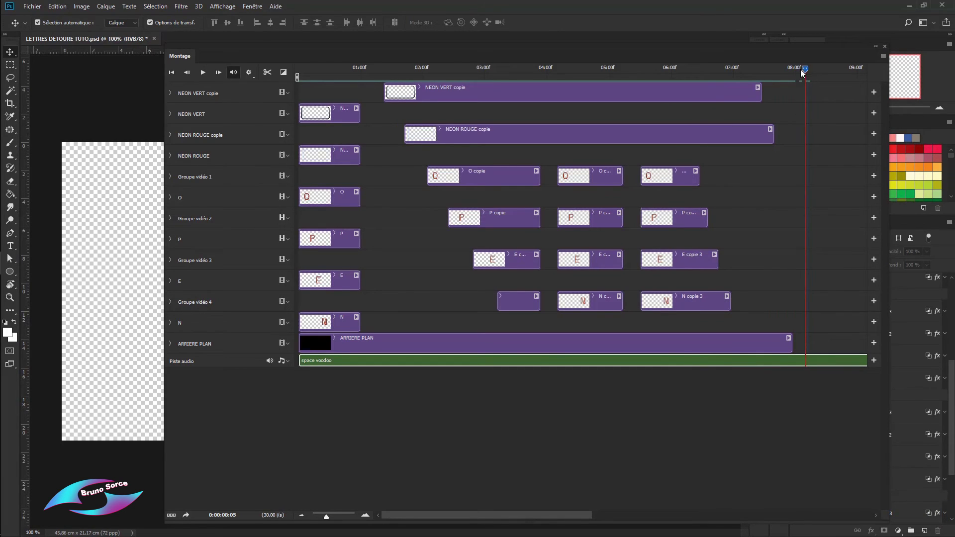
{"action": "left_click_drag", "start_coordinate": [796, 71], "coordinate": [793, 71]}
{"action": "left_click", "coordinate": [268, 74]}
{"action": "left_click", "coordinate": [838, 360]}
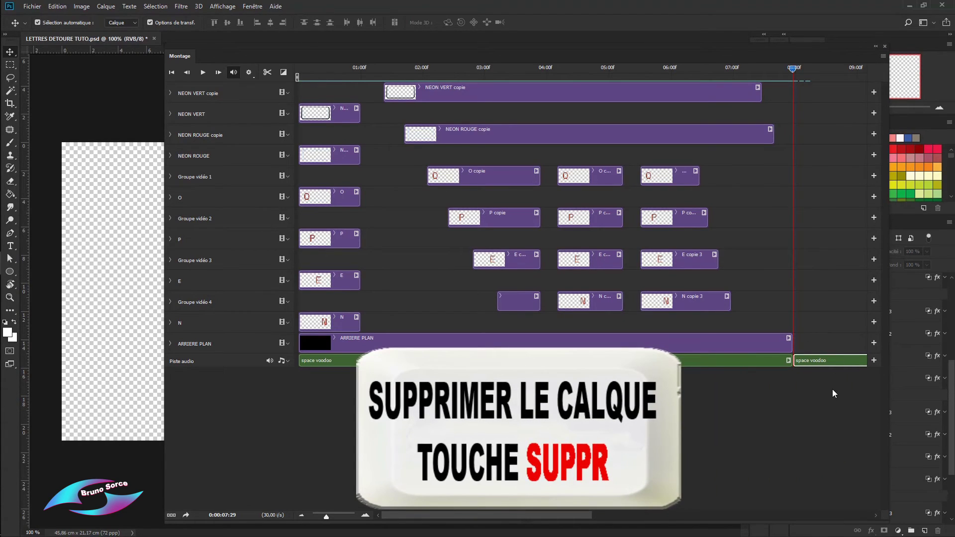
{"action": "key", "text": "Delete"}
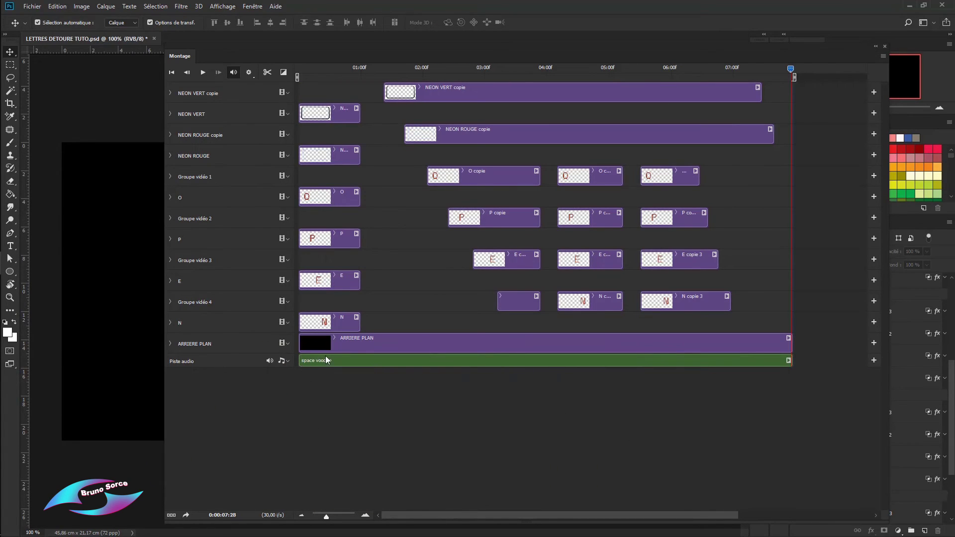
Set the space voodoo clip's fade-in and fade-out to 1,5 s each, and play the animation from the first frame.
{"action": "left_click", "coordinate": [789, 360]}
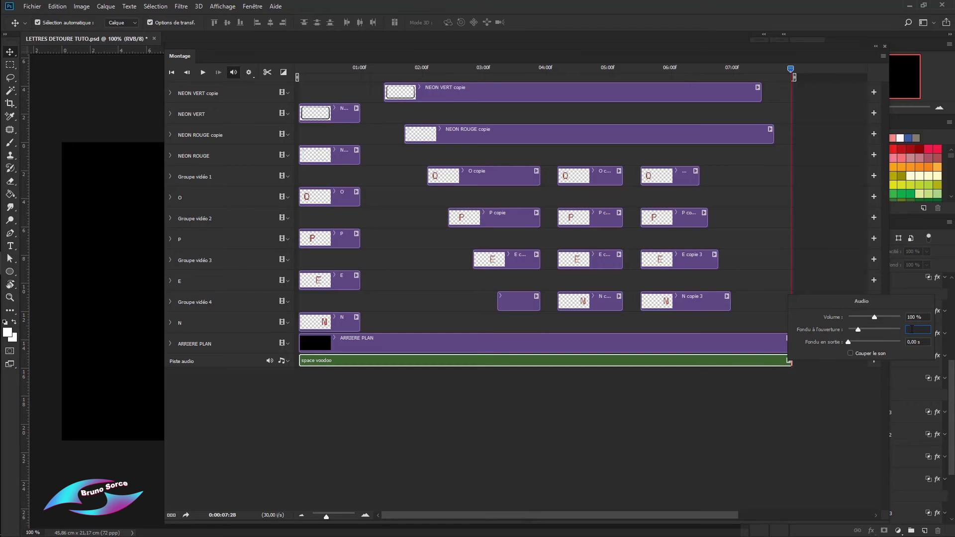
{"action": "type", "text": "1,5"}
{"action": "left_click", "coordinate": [919, 343]}
{"action": "type", "text": "1,5"}
{"action": "left_click", "coordinate": [784, 399]}
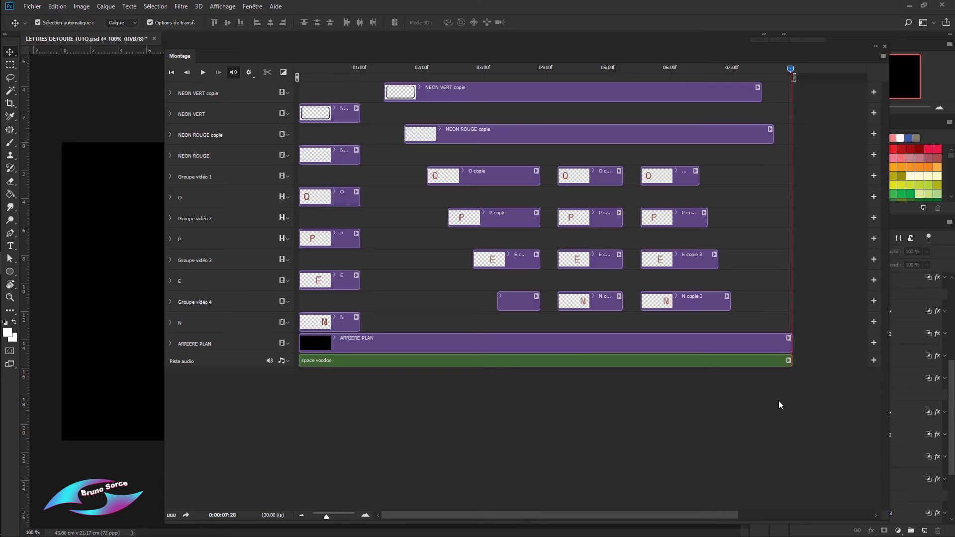
{"action": "left_click", "coordinate": [174, 73]}
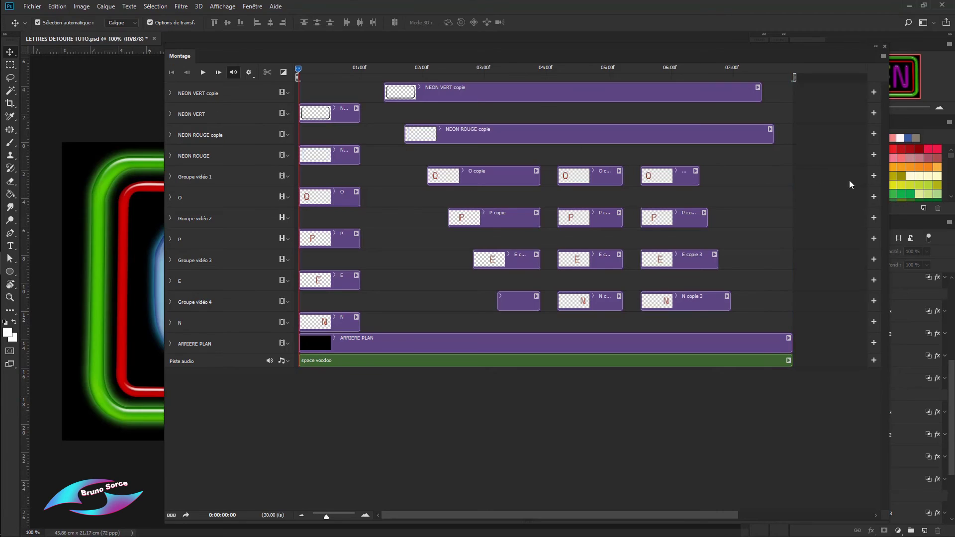
{"action": "key", "text": "space"}
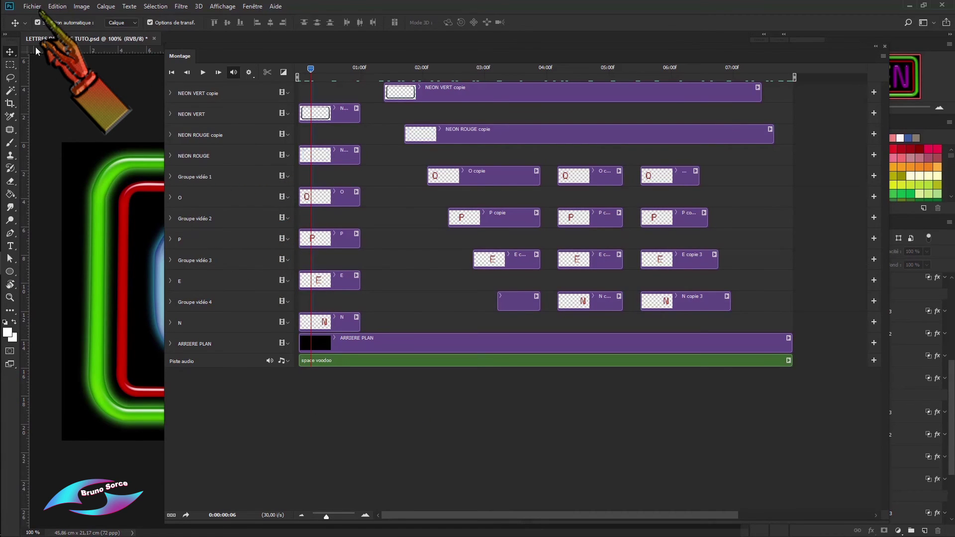
Render all frames to the Desktop as LETTRES DETOURE TUTO.mp4 in H.264, Qualité supérieure, at 1300 x 600 and 30 i/s.
{"action": "left_click", "coordinate": [33, 6]}
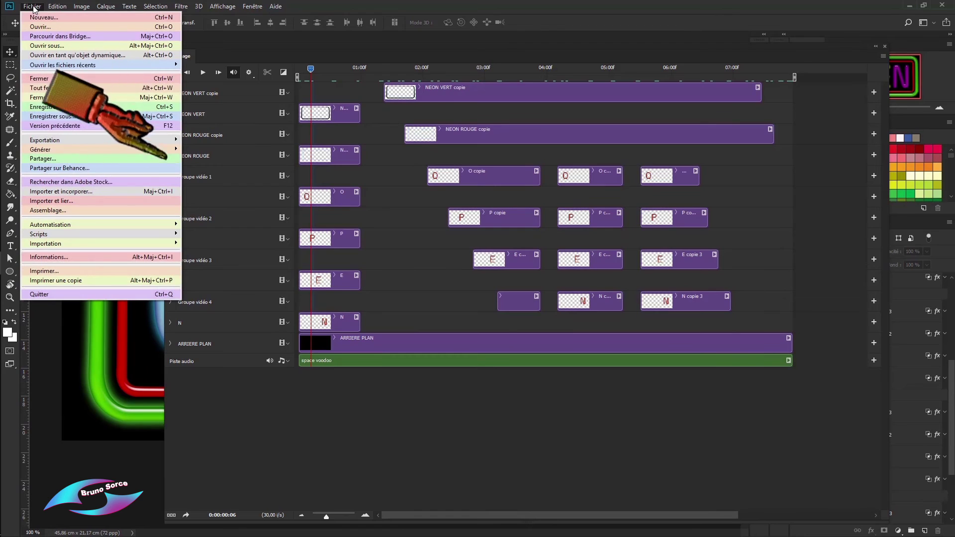
{"action": "mouse_move", "coordinate": [51, 142]}
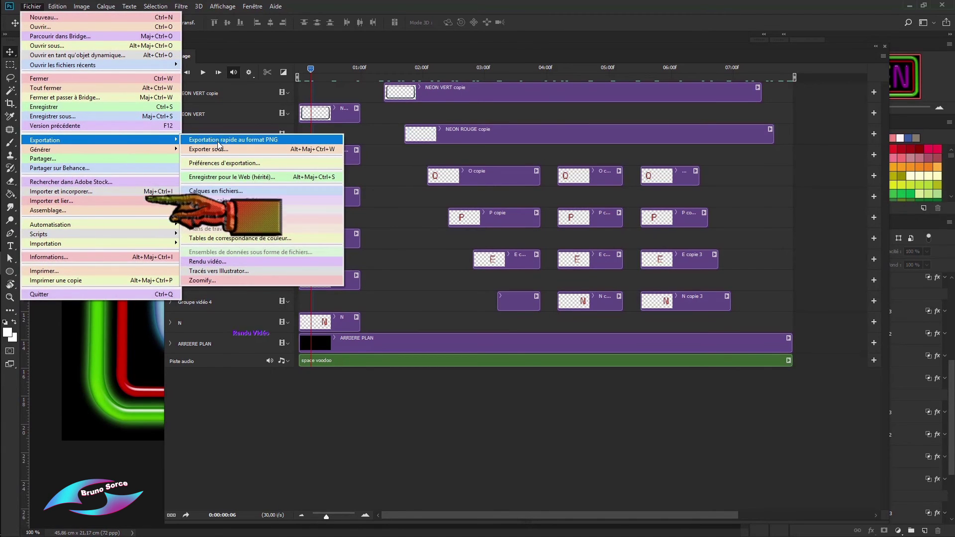
{"action": "left_click", "coordinate": [203, 263]}
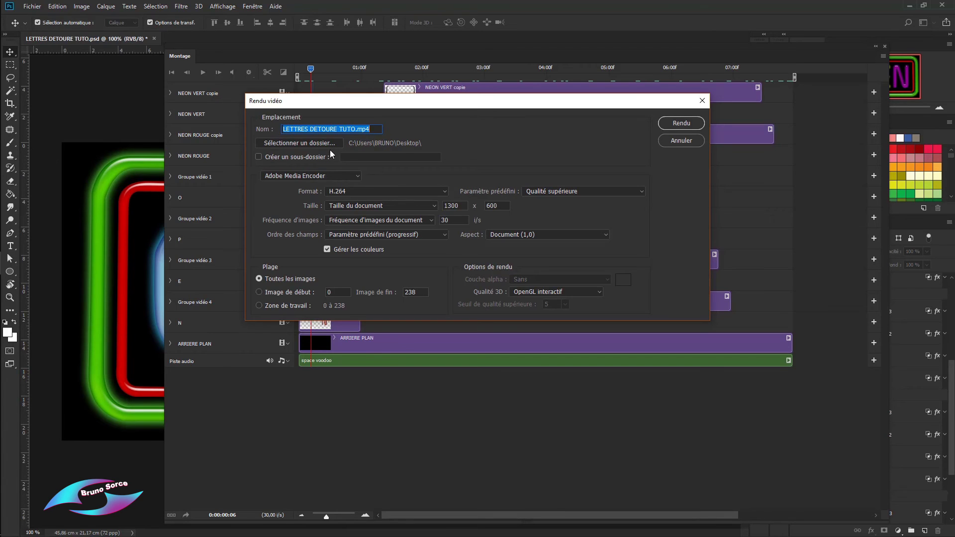
{"action": "left_click", "coordinate": [316, 144]}
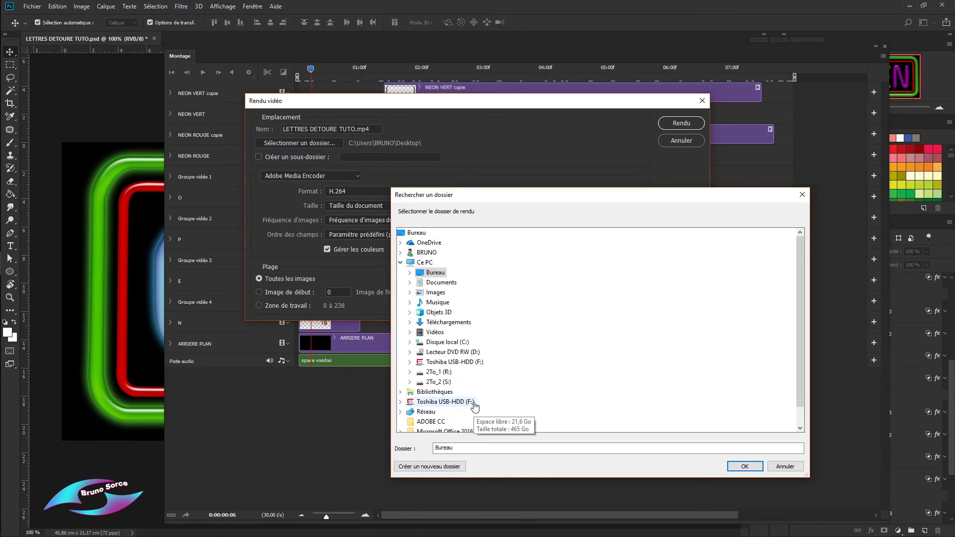
{"action": "left_click", "coordinate": [429, 263]}
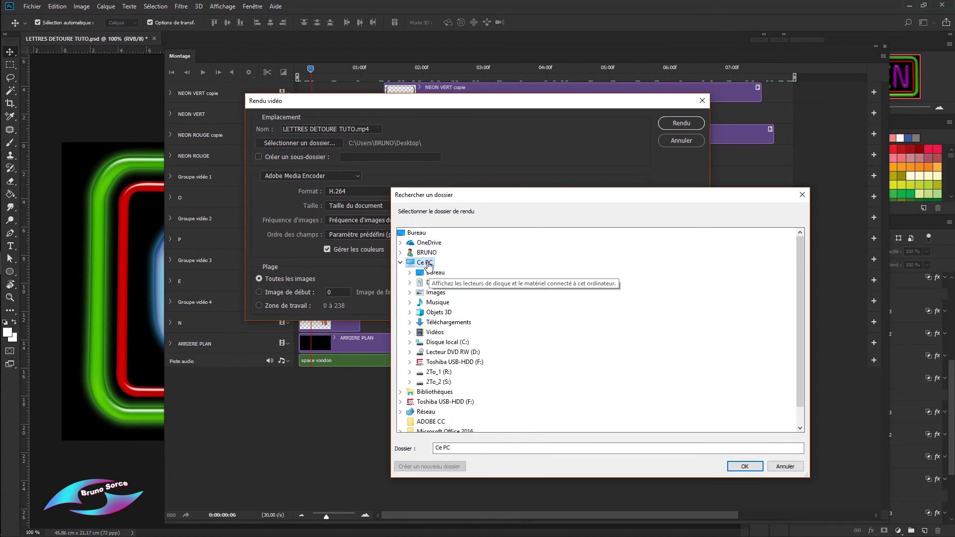
{"action": "left_click", "coordinate": [735, 465]}
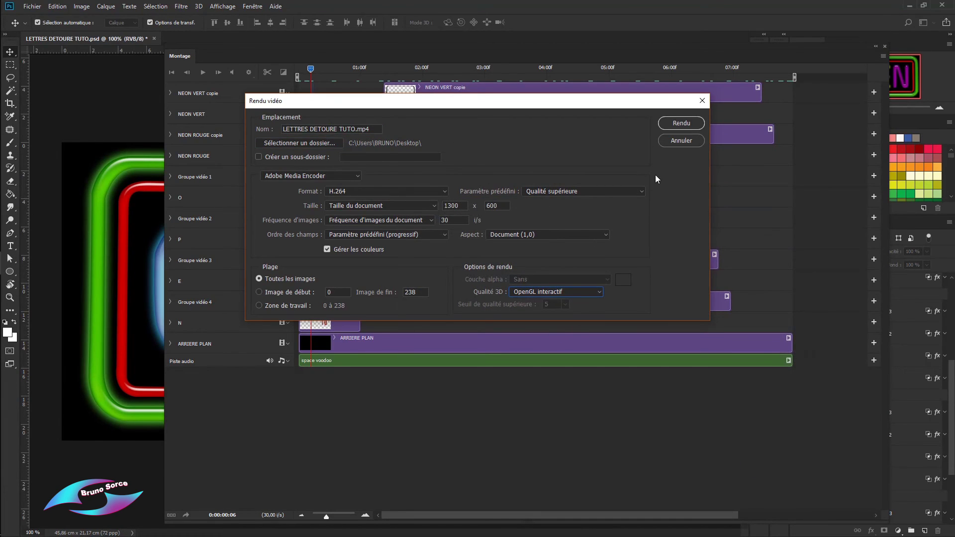
{"action": "left_click", "coordinate": [682, 124]}
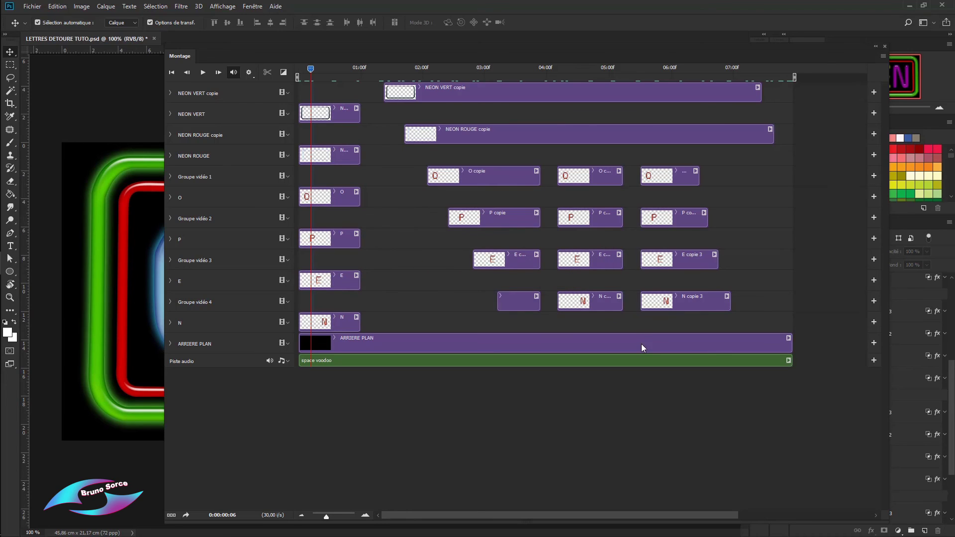
Collapse the timeline, switch to the desktop and play the rendered LETTRES DETOURE TUTO video in Films et TV with repeat chosen.
{"action": "left_click", "coordinate": [876, 47]}
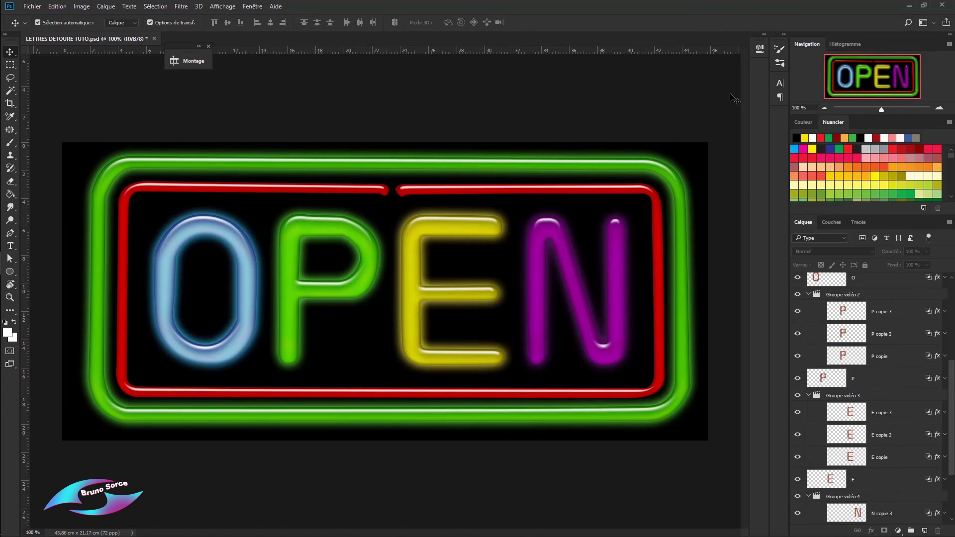
{"action": "left_click", "coordinate": [910, 6]}
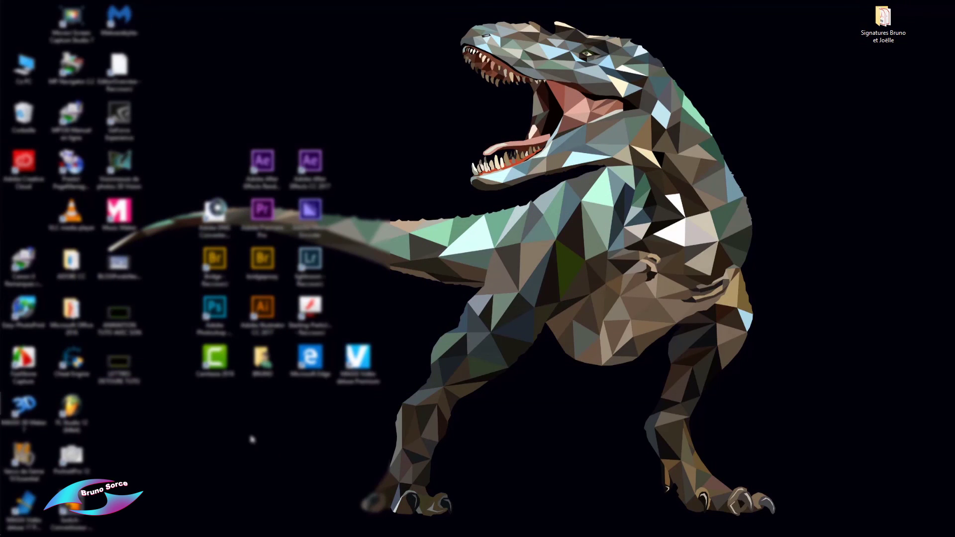
{"action": "double_click", "coordinate": [119, 366]}
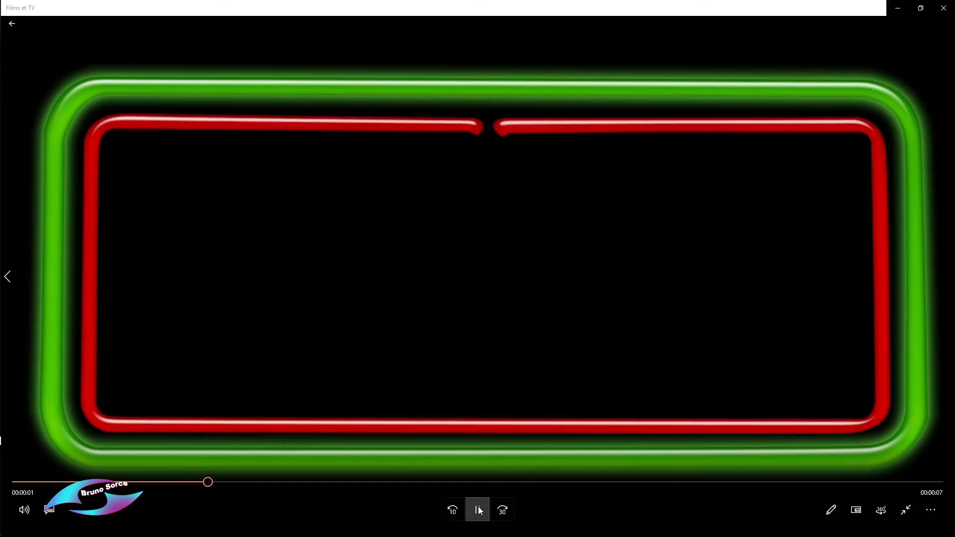
{"action": "left_click", "coordinate": [932, 516]}
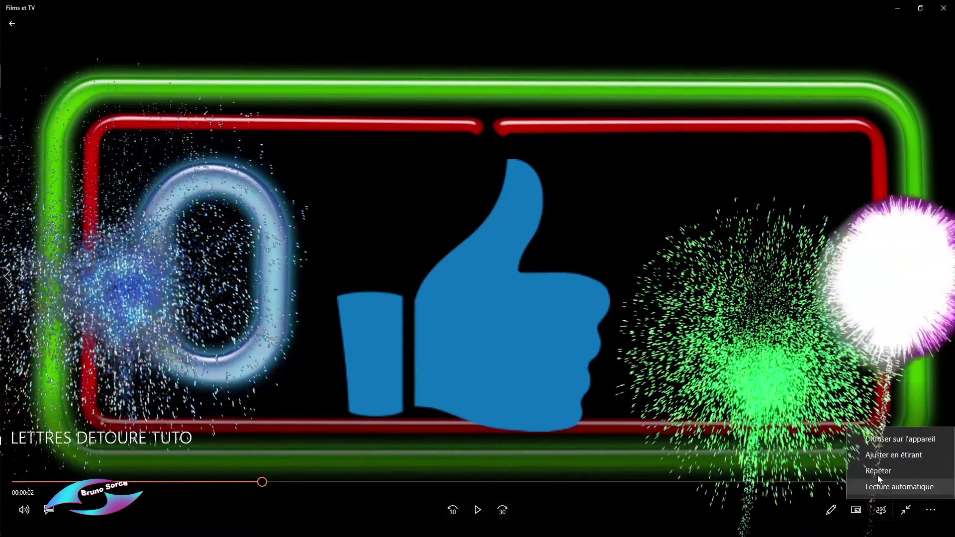
{"action": "left_click", "coordinate": [933, 470]}
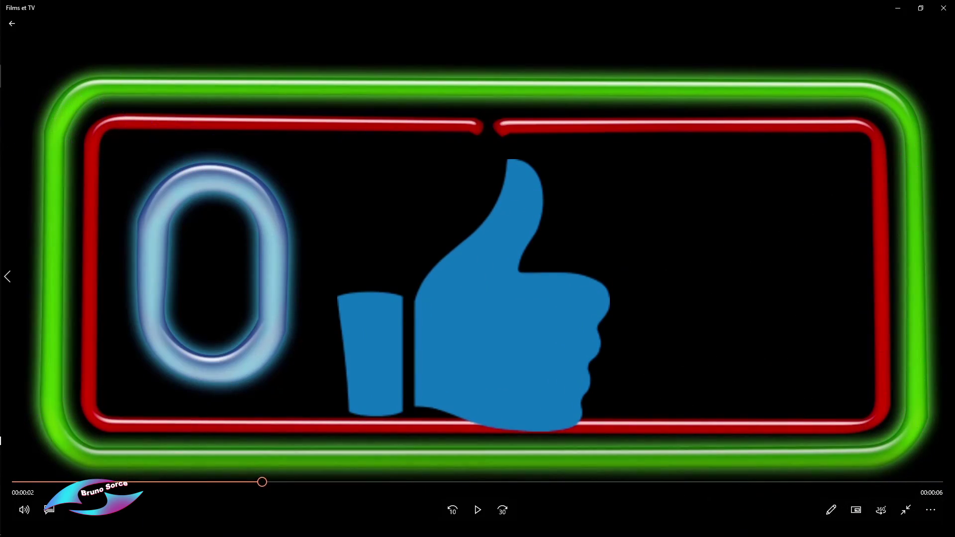